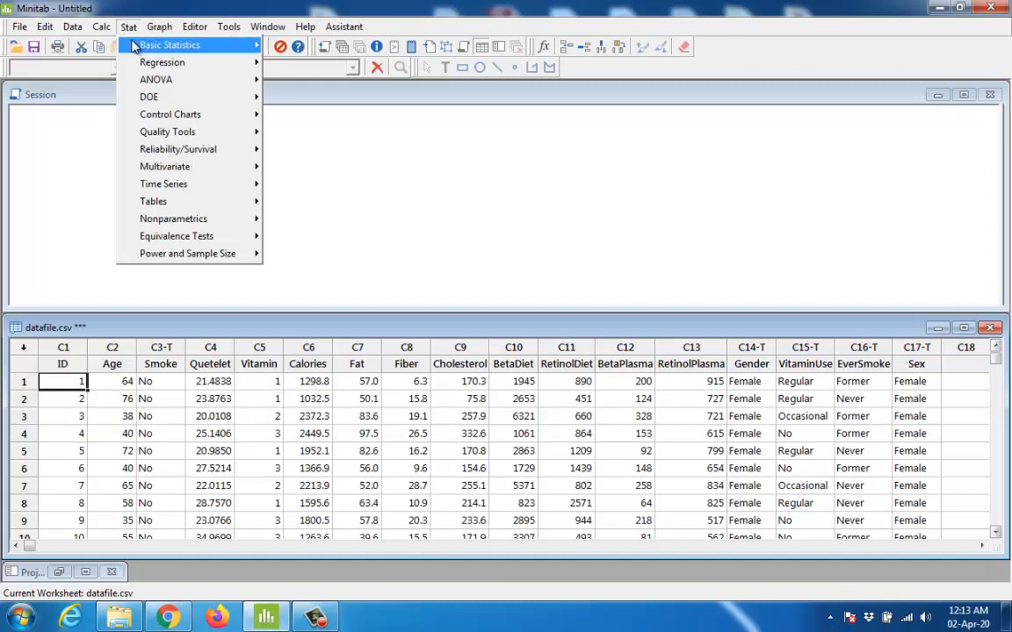
pyautogui.moveTo(134, 45)
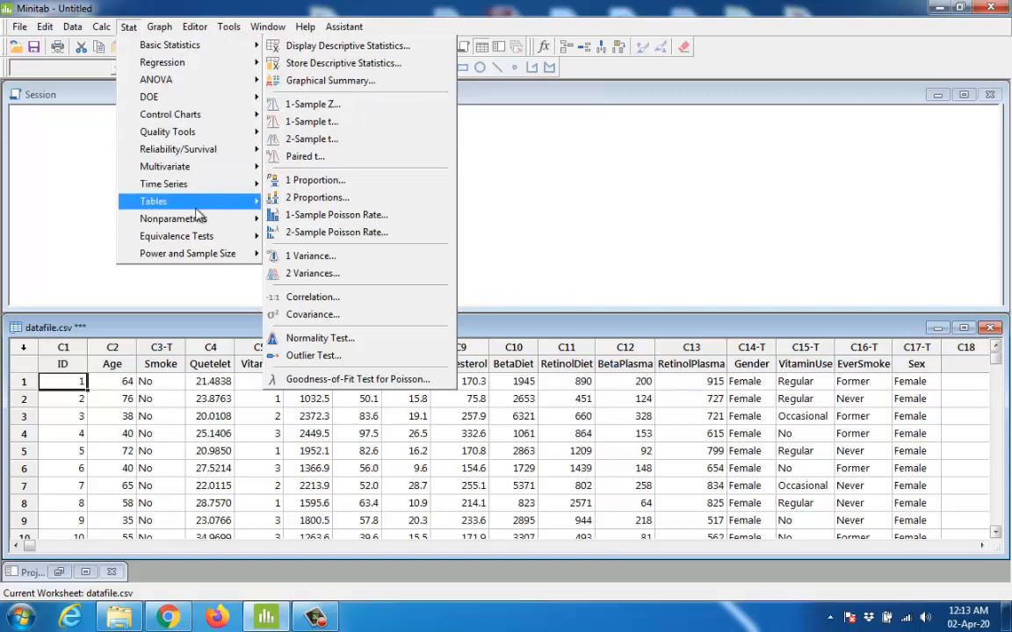
pyautogui.moveTo(200, 207)
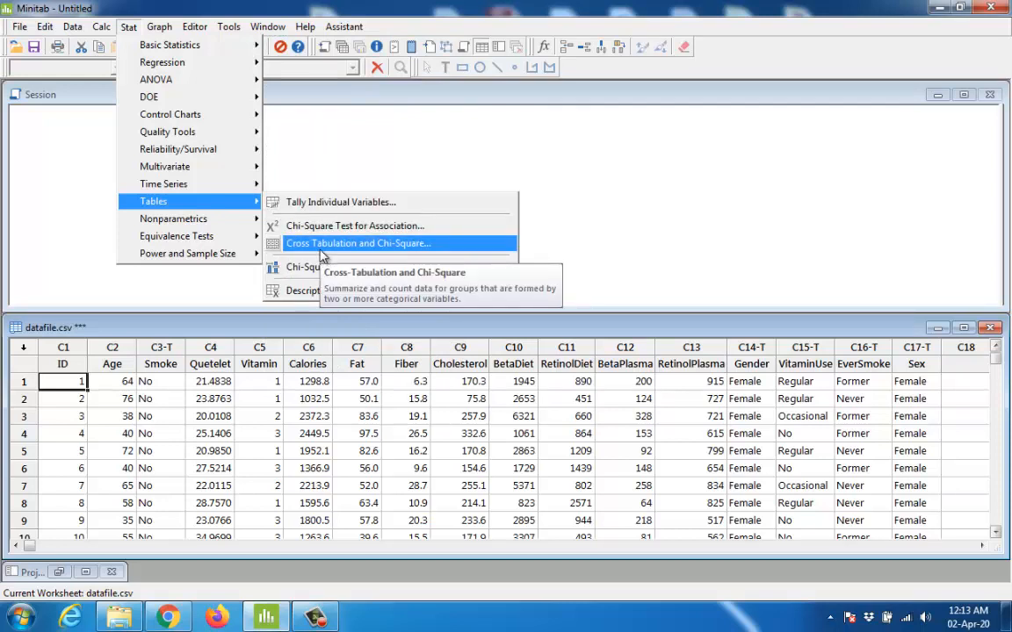
pyautogui.moveTo(77, 29)
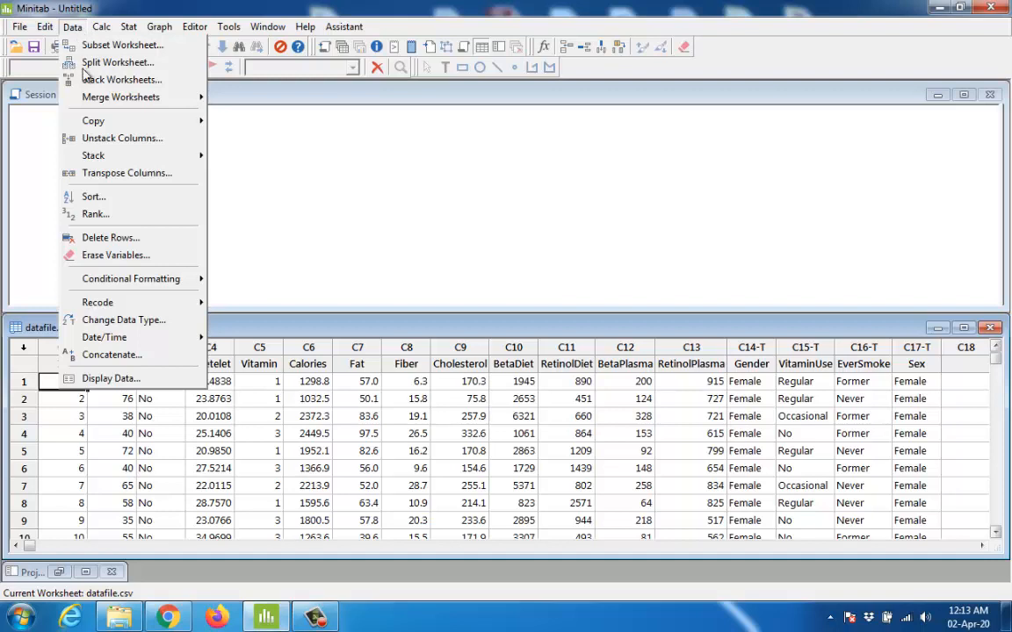
pyautogui.moveTo(113, 162)
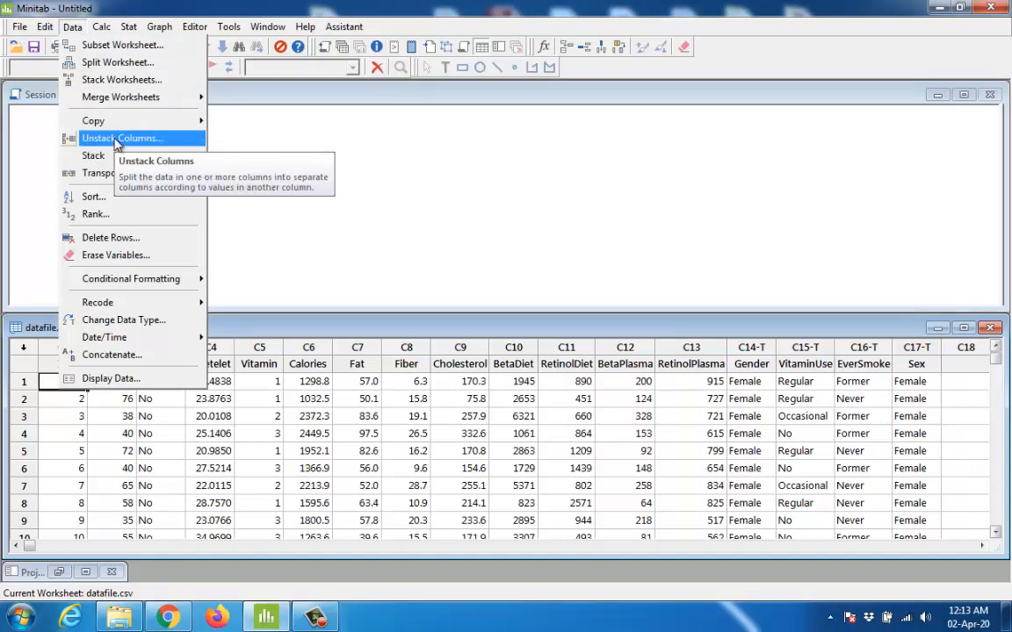
pyautogui.click(321, 340)
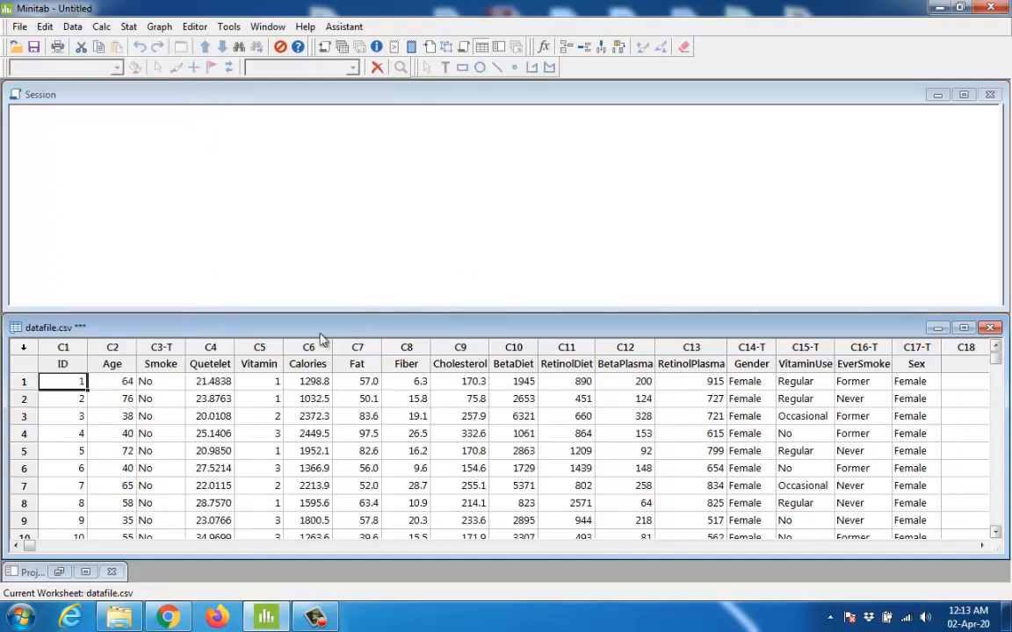
# - Examine the ID and Age columns in the datafile.csv worksheet
pyautogui.click(79, 369)
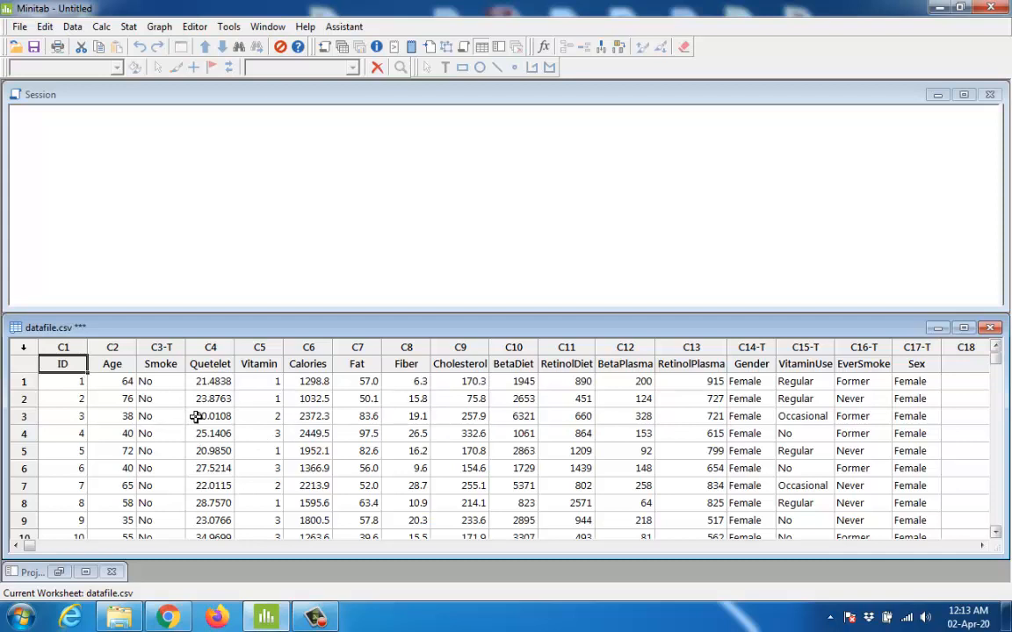
pyautogui.scroll(-2, 195, 415)
pyautogui.scroll(2, 194, 416)
pyautogui.click(126, 364)
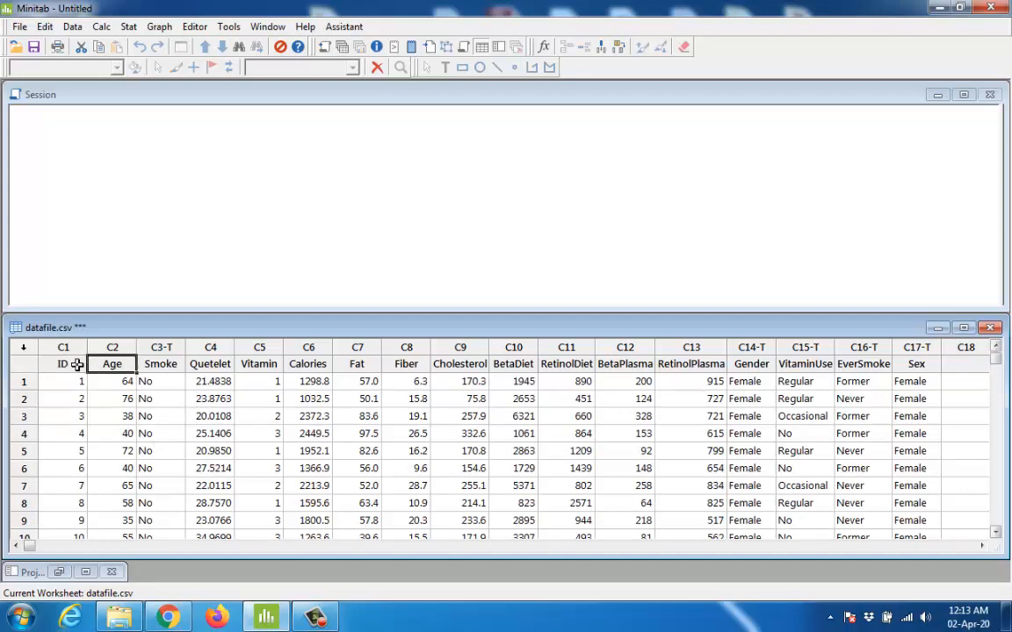
pyautogui.click(76, 362)
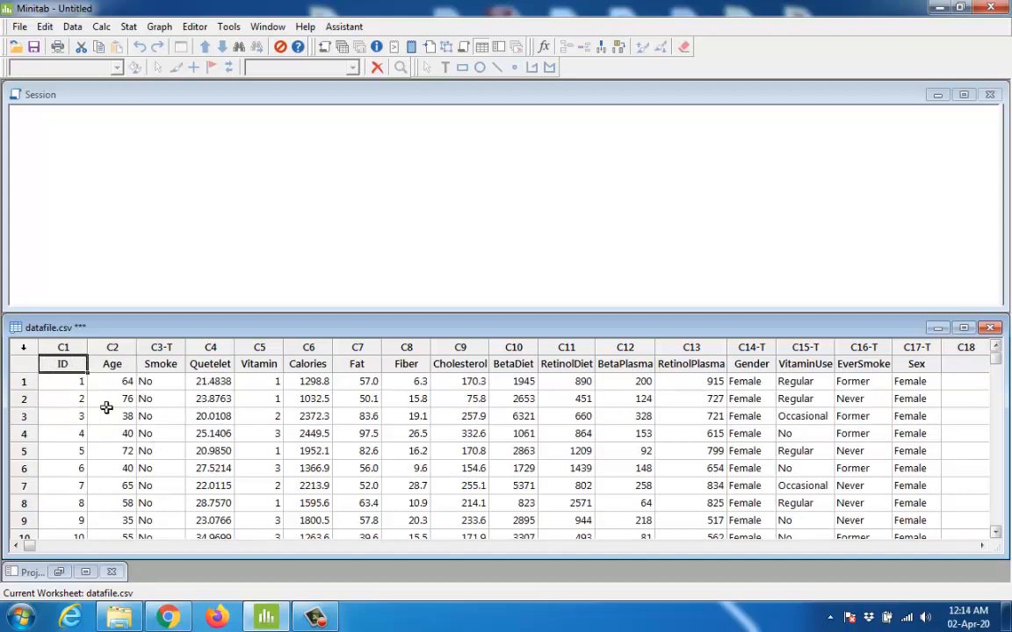
pyautogui.click(130, 364)
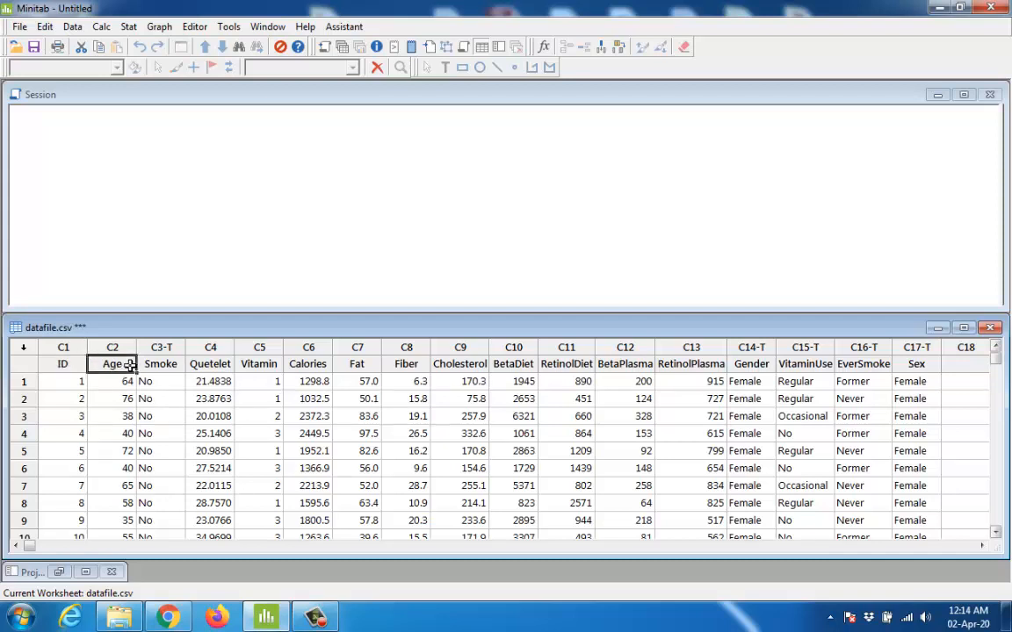
pyautogui.click(68, 364)
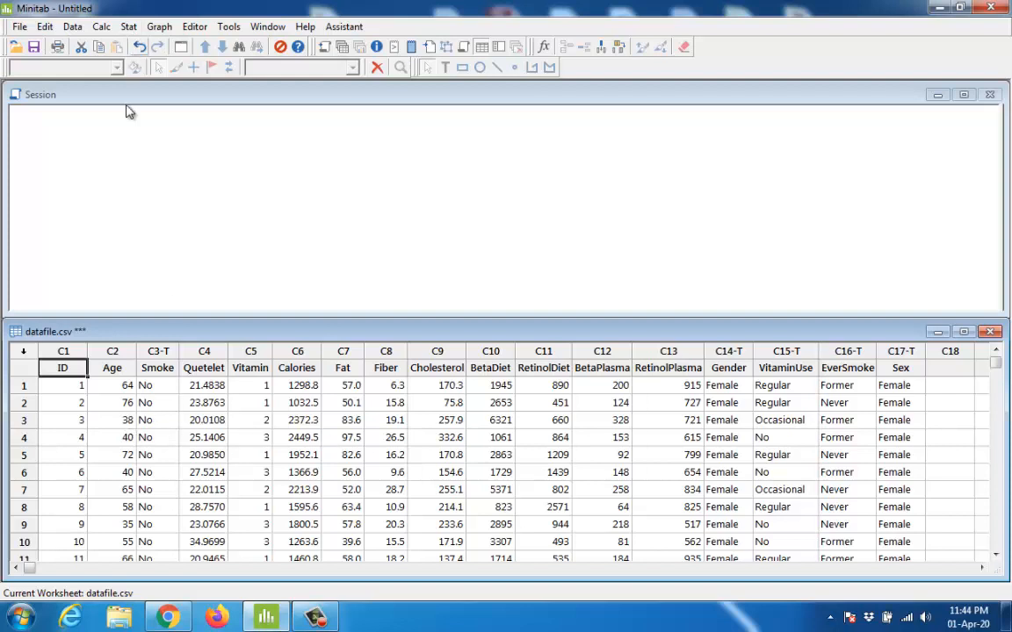
# - Open Display Descriptive Statistics and clear the previous entries for both the variables and the by variables
pyautogui.click(129, 27)
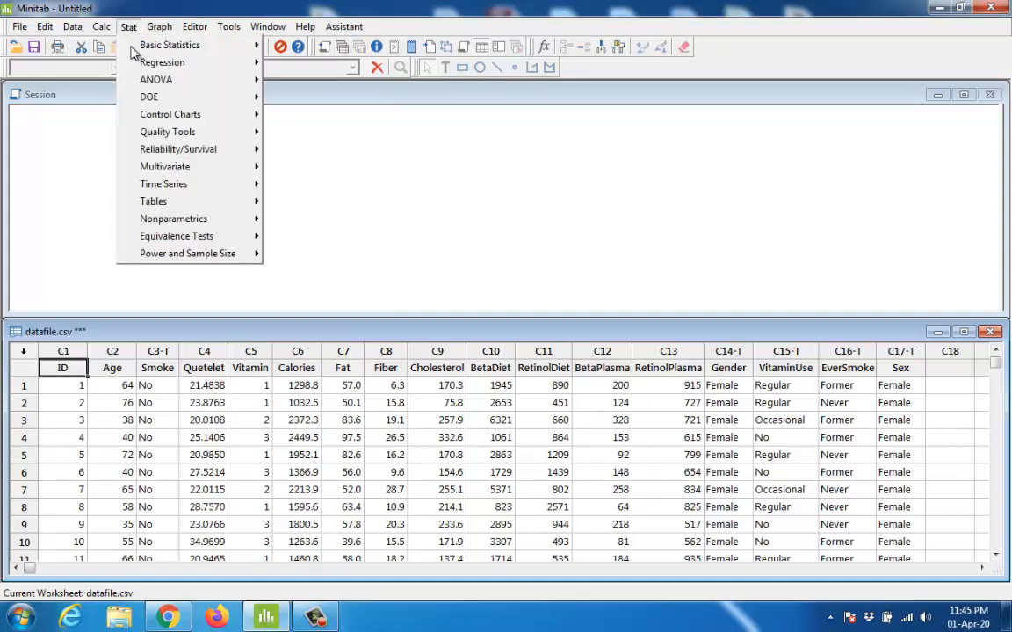
pyautogui.moveTo(133, 51)
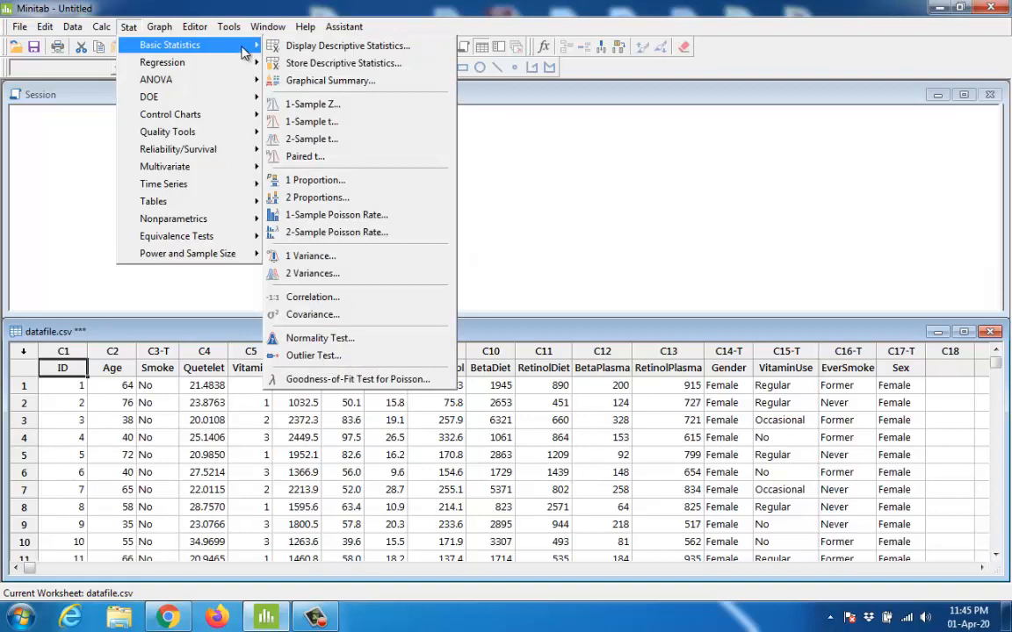
pyautogui.click(309, 48)
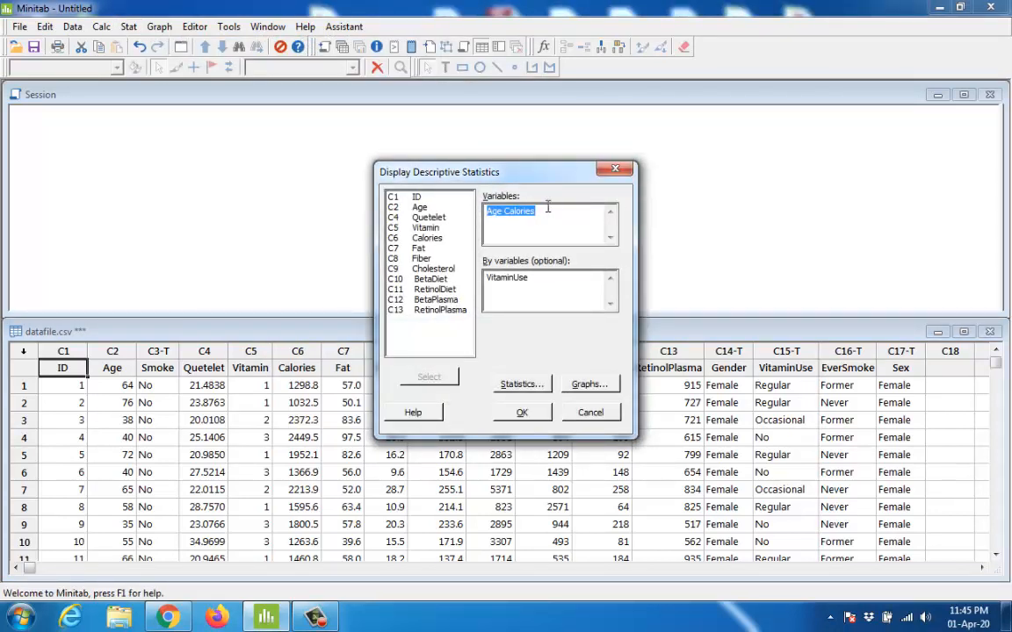
pyautogui.moveTo(471, 169); pyautogui.dragTo(400, 193)
pyautogui.press('Delete')
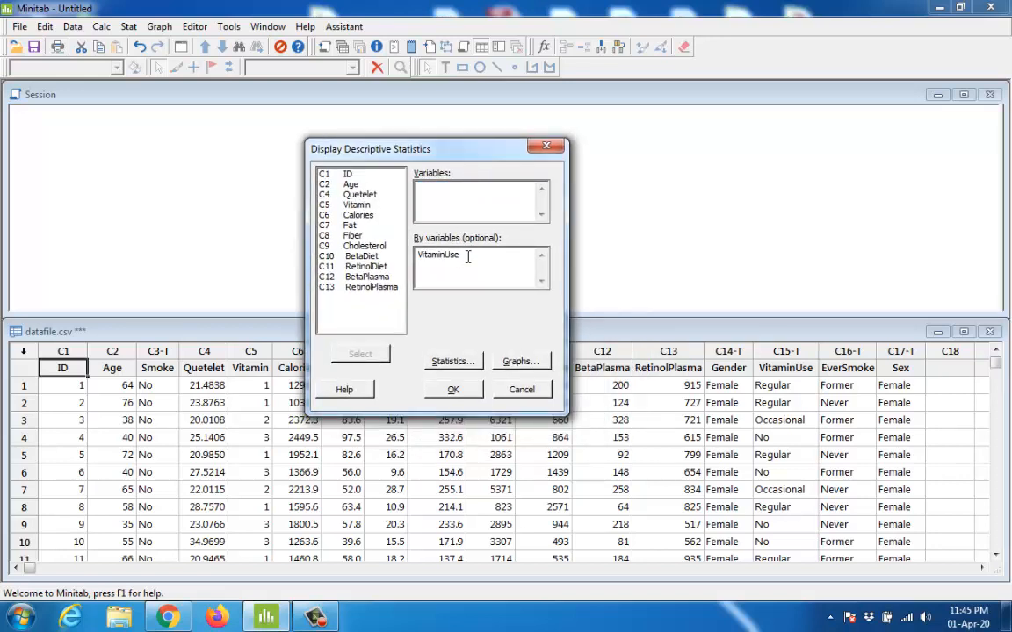
pyautogui.doubleClick(468, 256)
pyautogui.press('Delete')
# - Add Age as the variable to summarize in the descriptive statistics
pyautogui.click(434, 199)
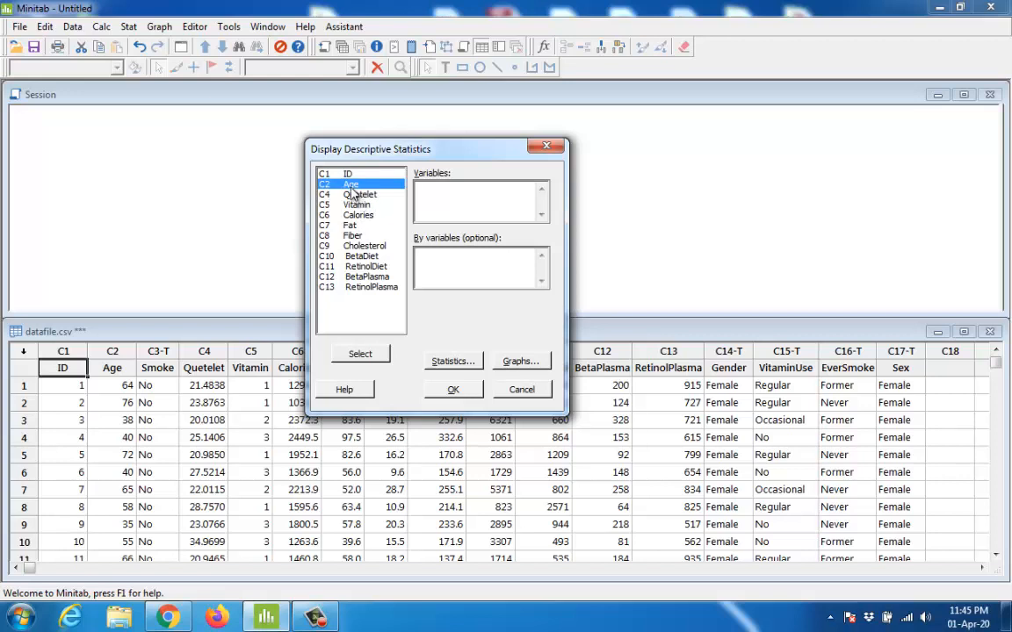
pyautogui.click(351, 185)
pyautogui.click(354, 354)
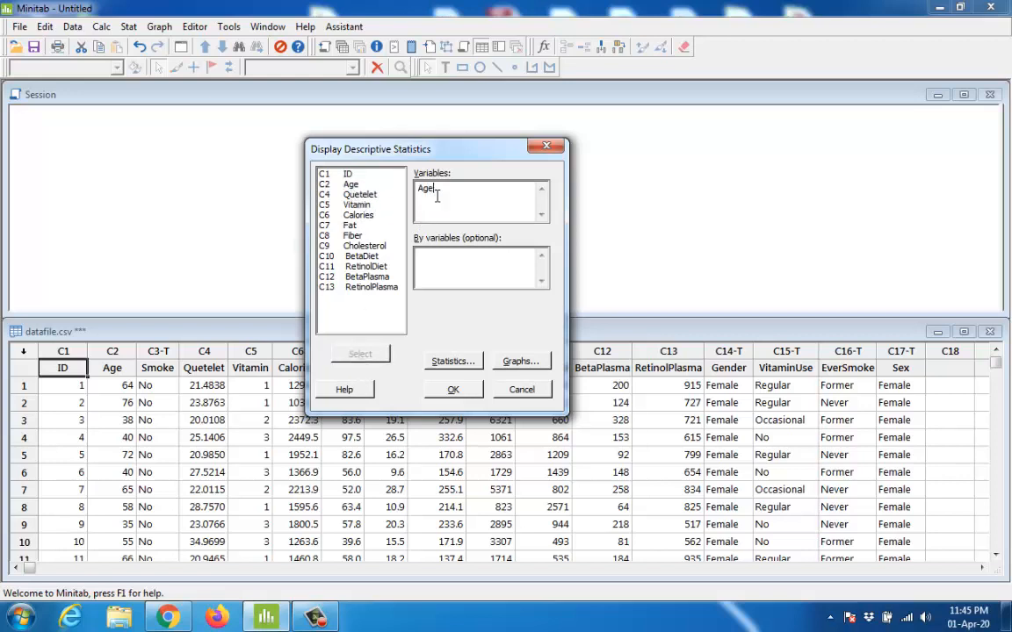
# - Exclude skewness, third quartile, median and first quartile from the statistics to display, keeping the mean included
pyautogui.click(455, 369)
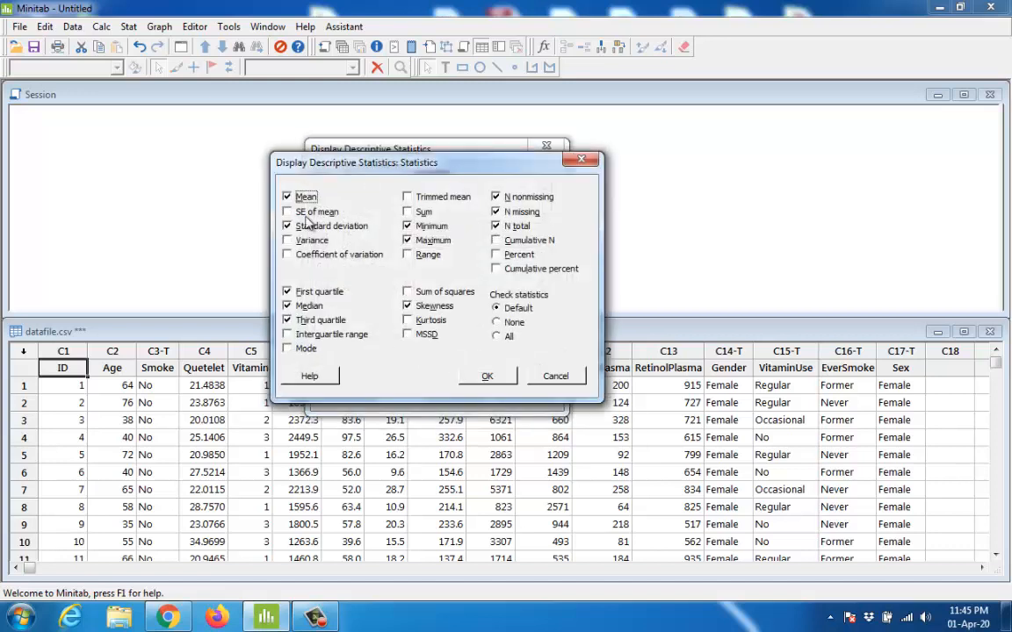
pyautogui.click(287, 196)
pyautogui.click(288, 197)
pyautogui.click(408, 306)
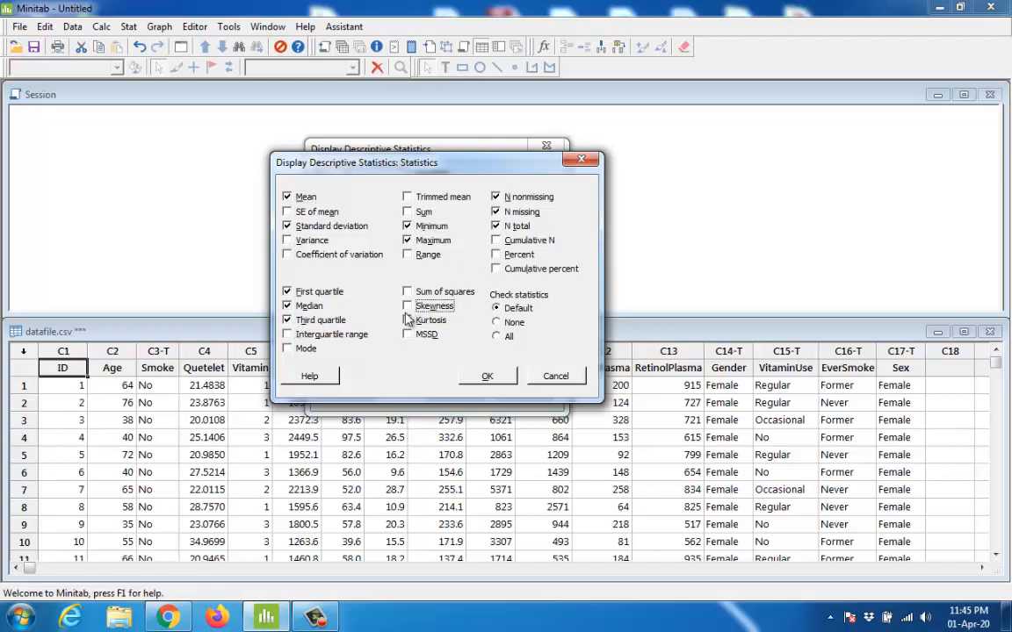
pyautogui.click(287, 320)
pyautogui.click(287, 305)
pyautogui.click(287, 291)
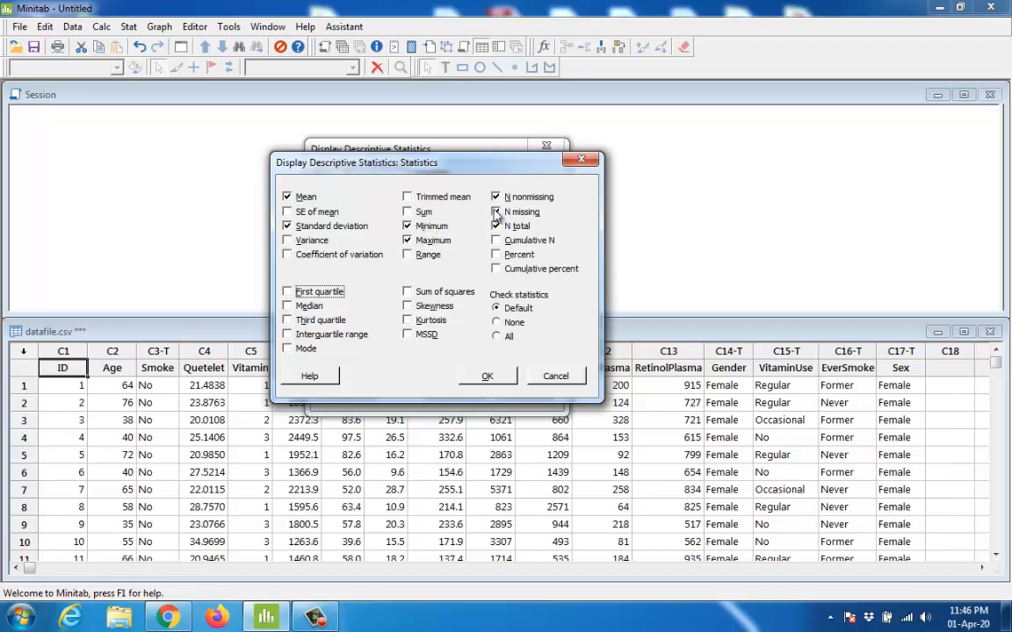
# - Include skewness and median in the displayed statistics, leave out the sum, and generate the descriptive statistics for Age
pyautogui.click(410, 214)
pyautogui.click(409, 216)
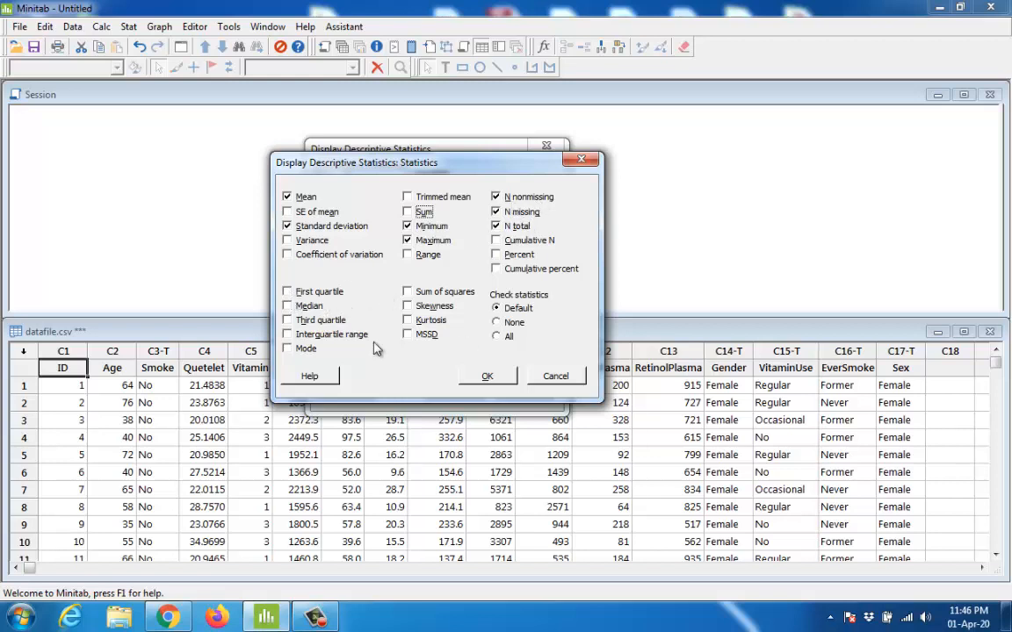
pyautogui.click(408, 307)
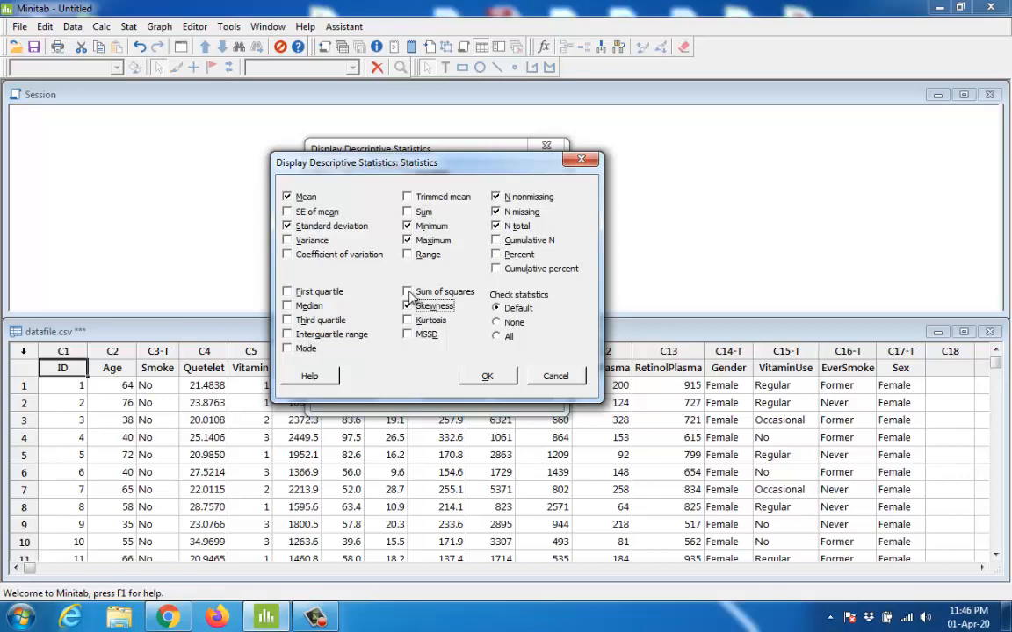
pyautogui.click(288, 306)
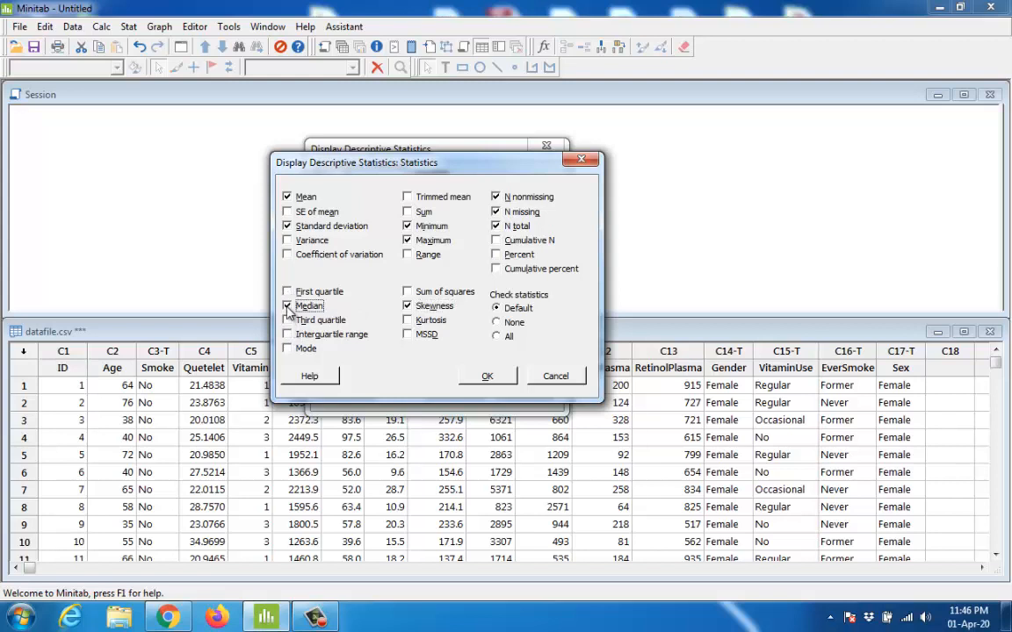
pyautogui.click(487, 379)
pyautogui.click(492, 409)
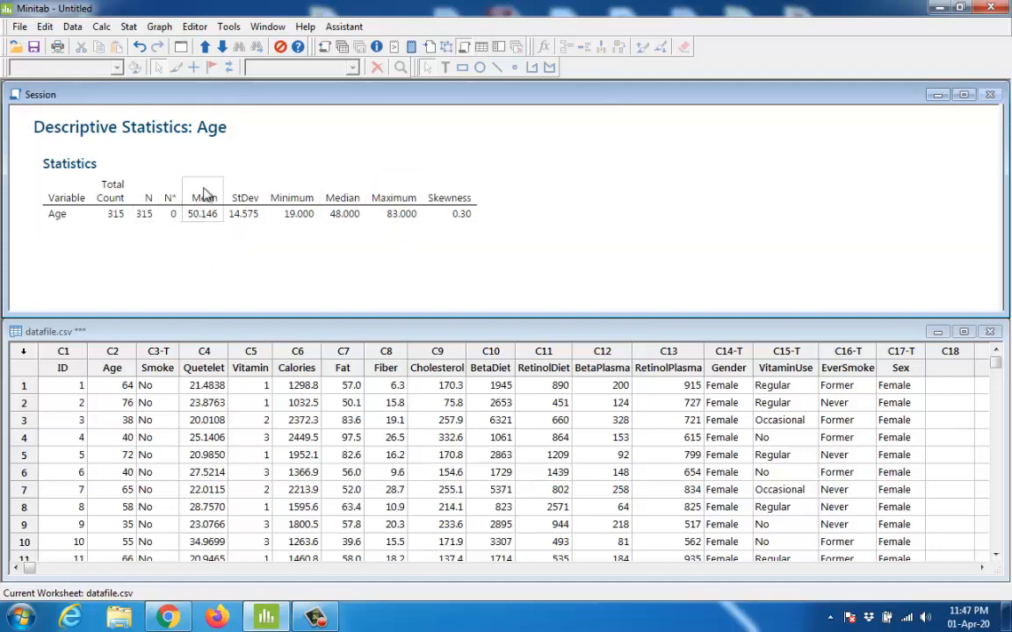
# - Generate descriptive statistics for Age grouped by Sex
pyautogui.click(123, 26)
pyautogui.moveTo(134, 48)
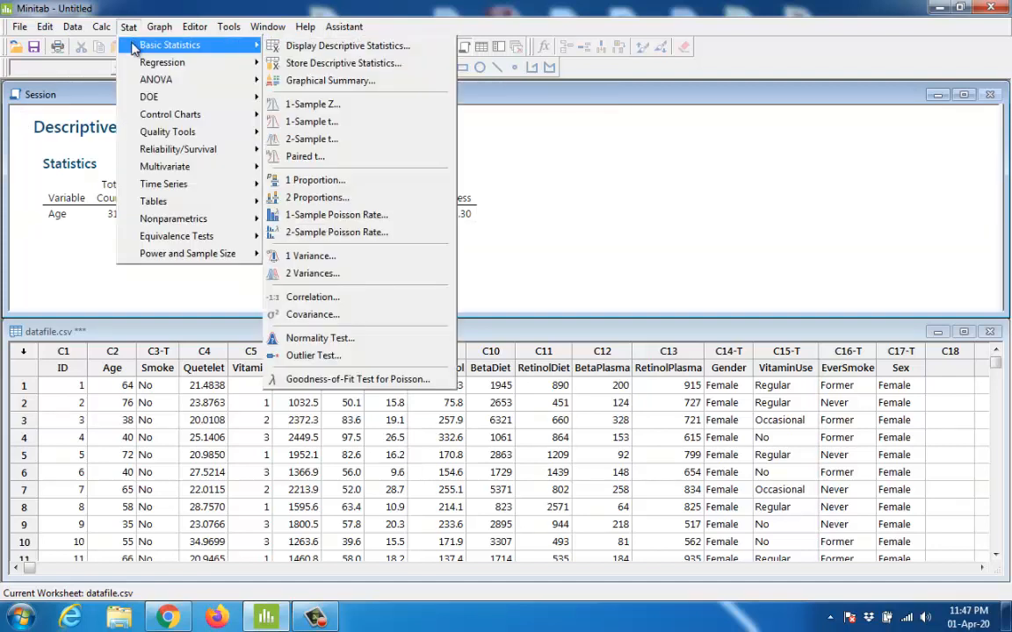
pyautogui.click(347, 46)
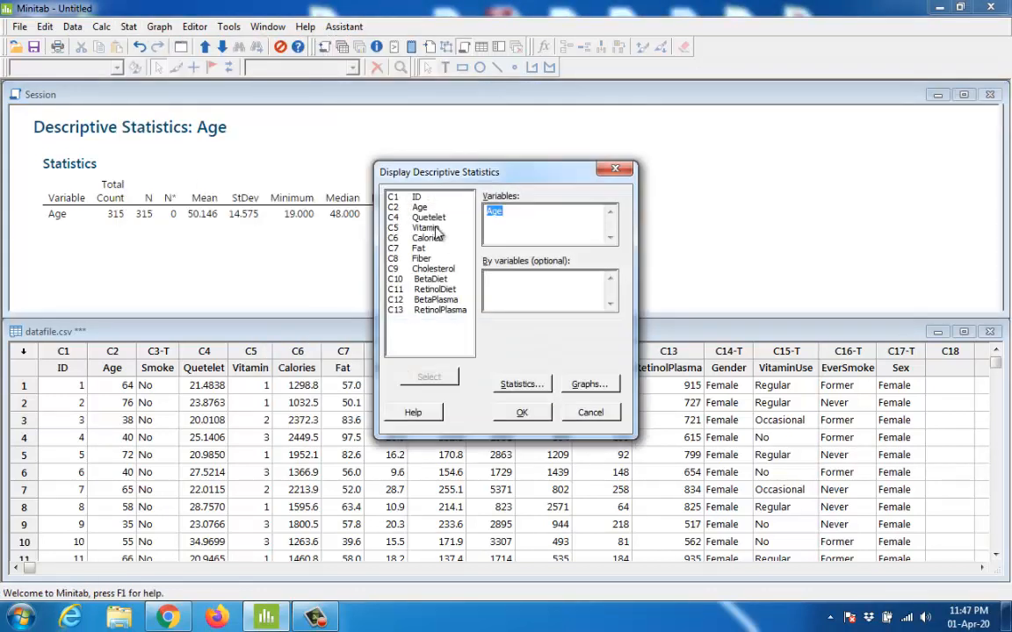
pyautogui.click(500, 217)
pyautogui.click(500, 302)
pyautogui.scroll(-1, 422, 314)
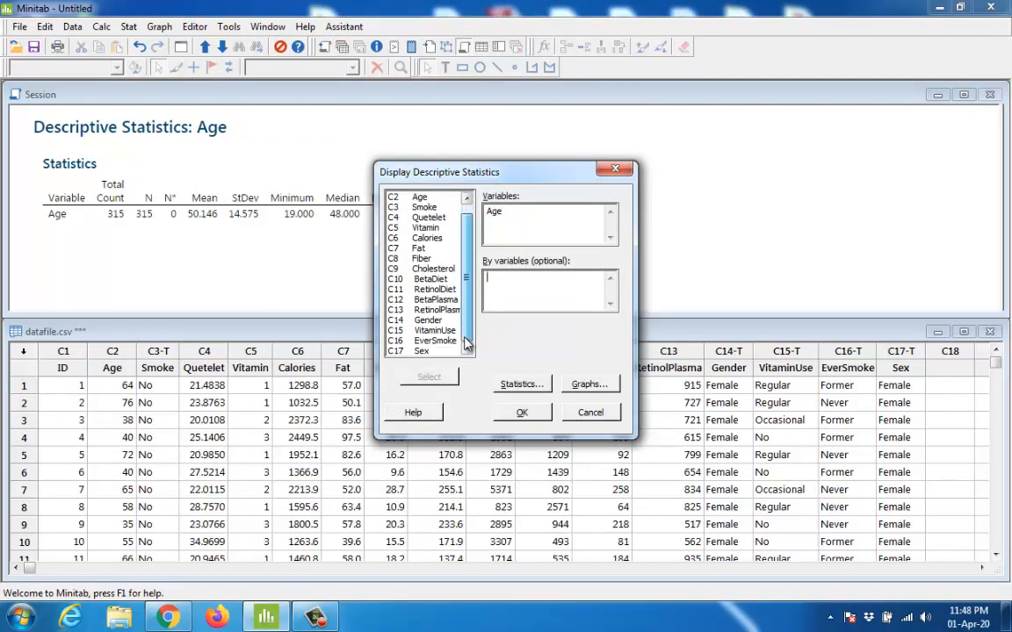
pyautogui.doubleClick(423, 352)
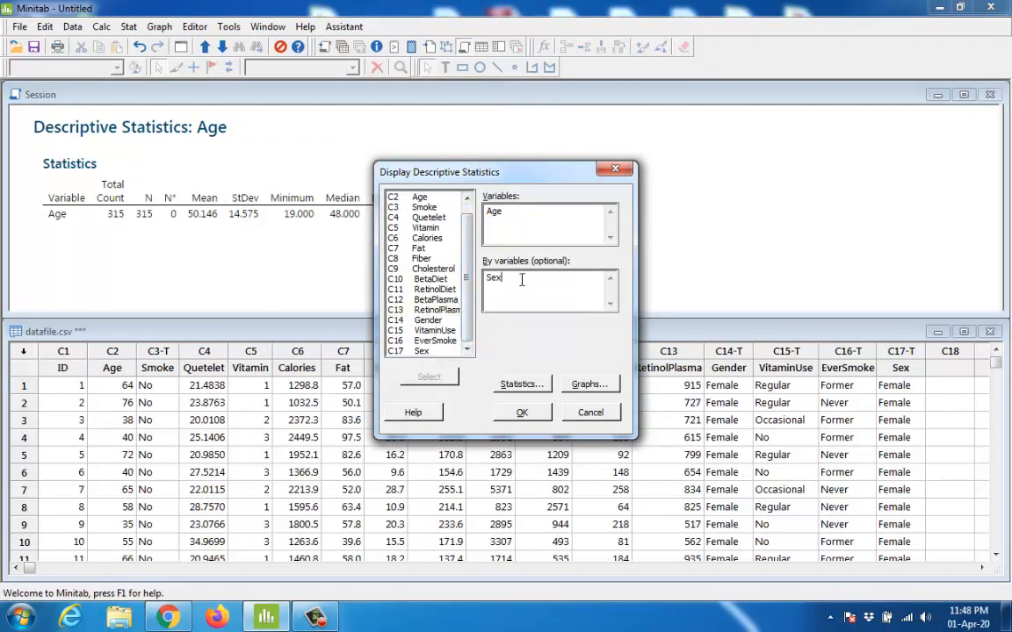
pyautogui.click(522, 414)
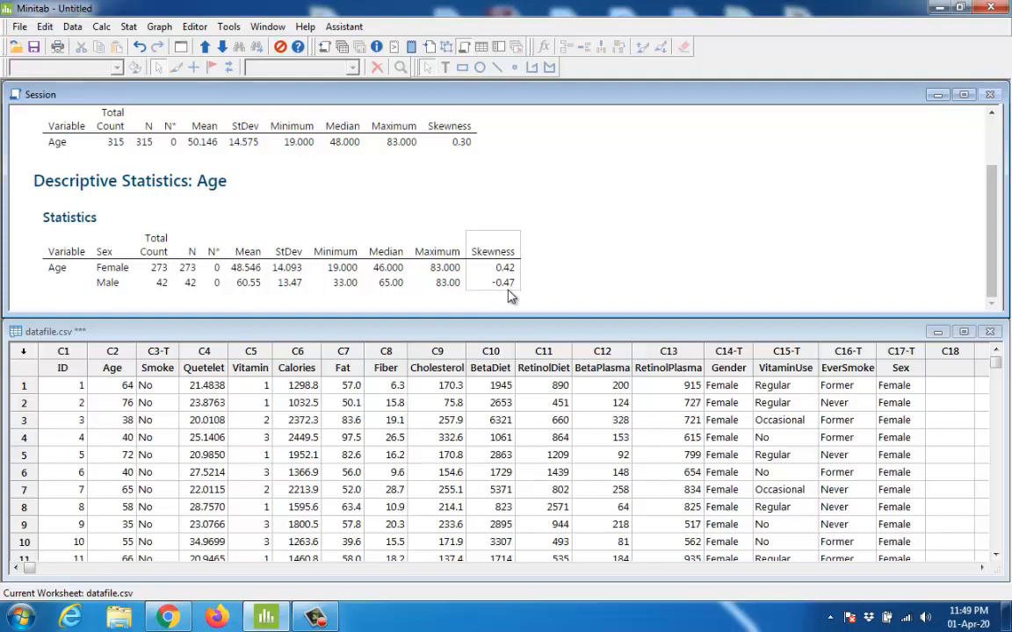
# - Add Fat and Calories to the Age variable and generate their descriptive statistics grouped by Sex
pyautogui.click(128, 28)
pyautogui.moveTo(133, 48)
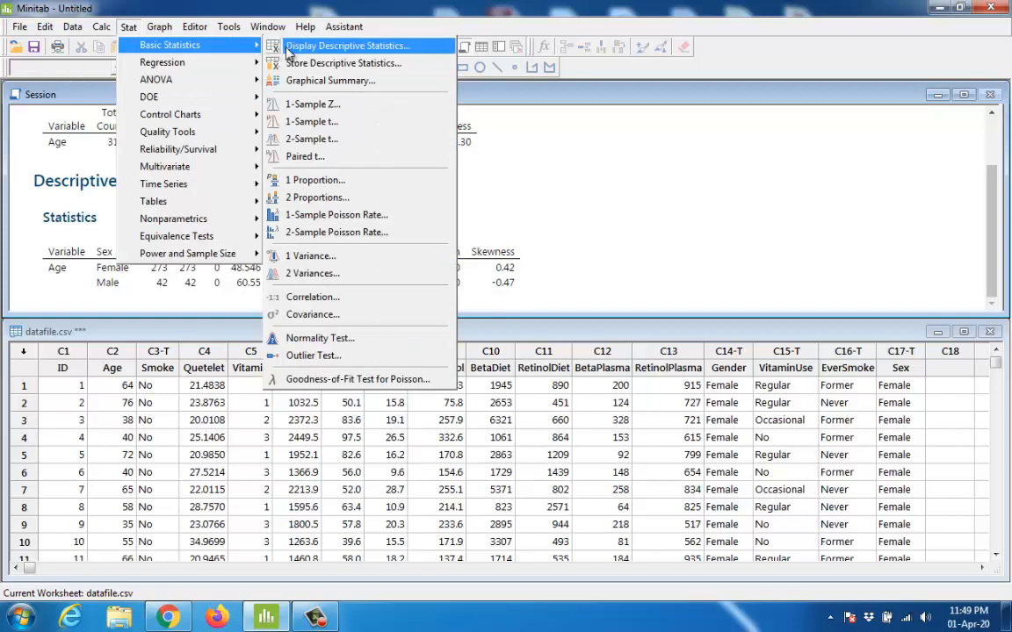
pyautogui.click(395, 50)
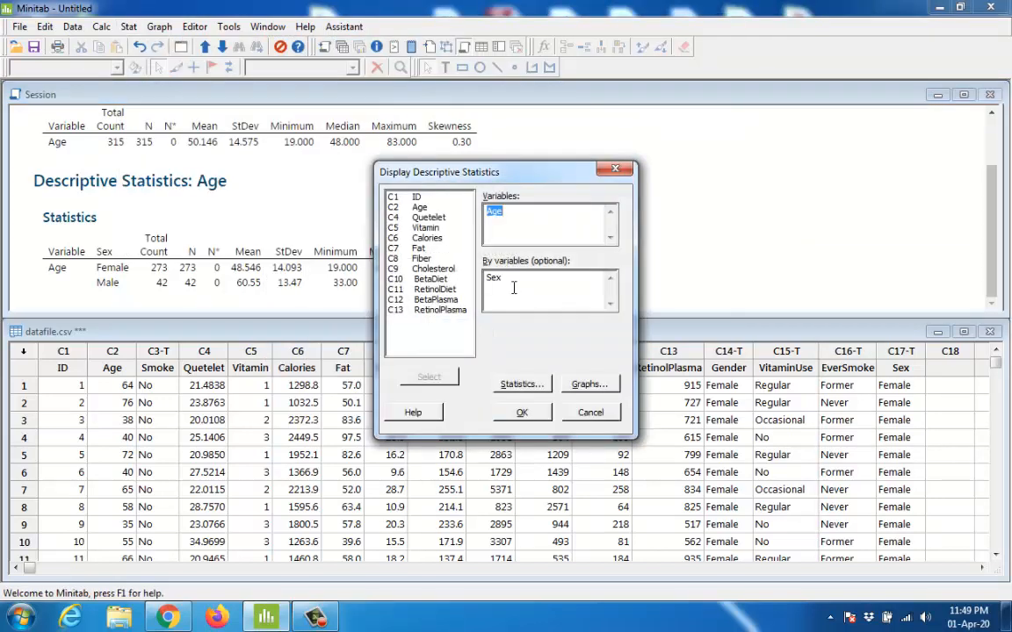
pyautogui.click(515, 216)
pyautogui.doubleClick(420, 248)
pyautogui.doubleClick(433, 242)
pyautogui.moveTo(555, 216); pyautogui.dragTo(497, 215)
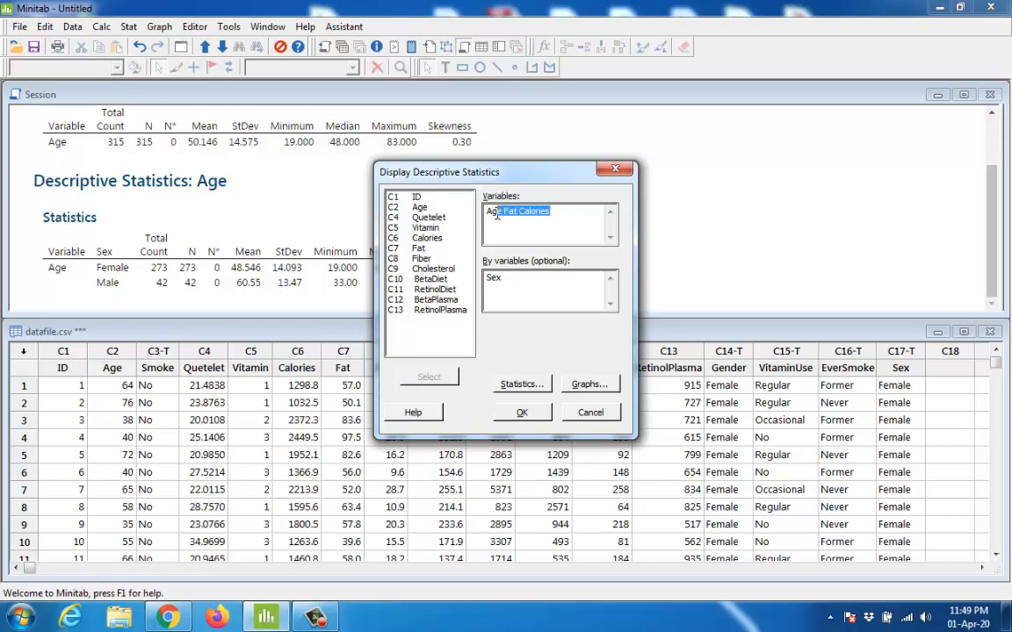
pyautogui.click(510, 295)
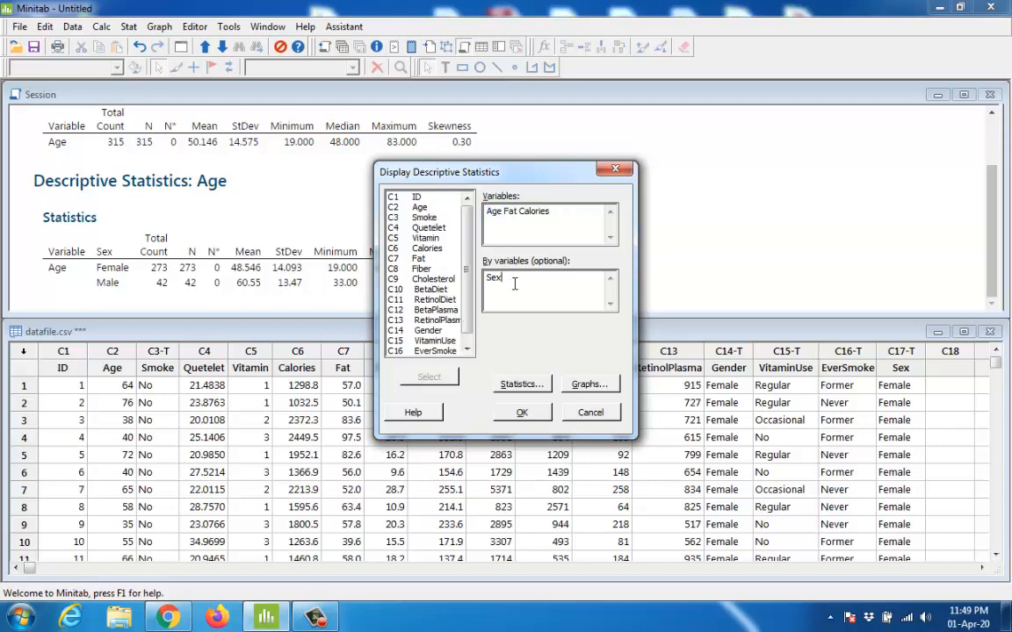
pyautogui.click(523, 413)
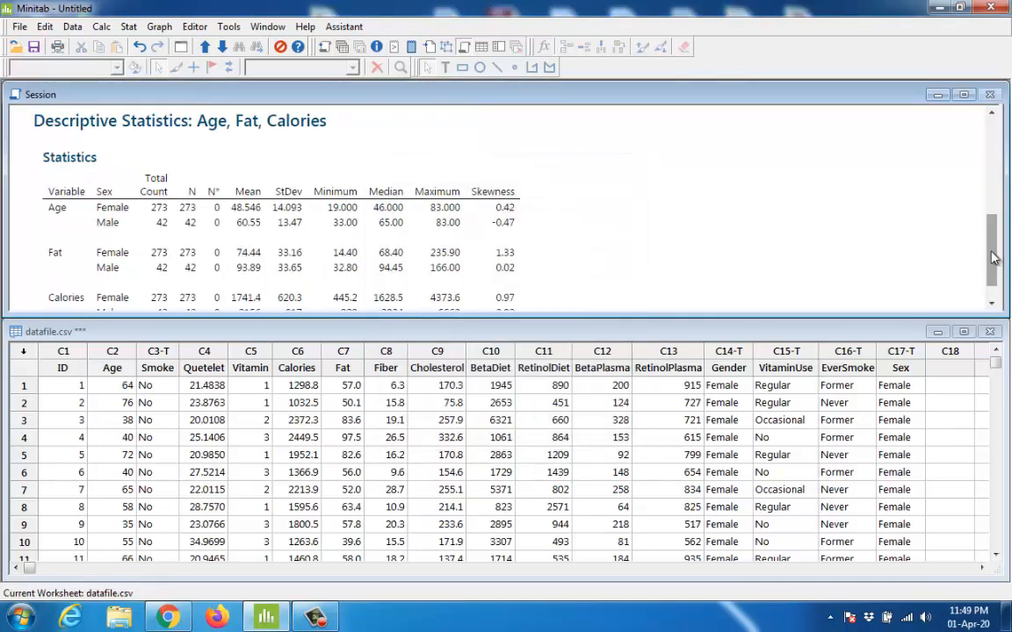
pyautogui.moveTo(992, 256); pyautogui.dragTo(994, 268)
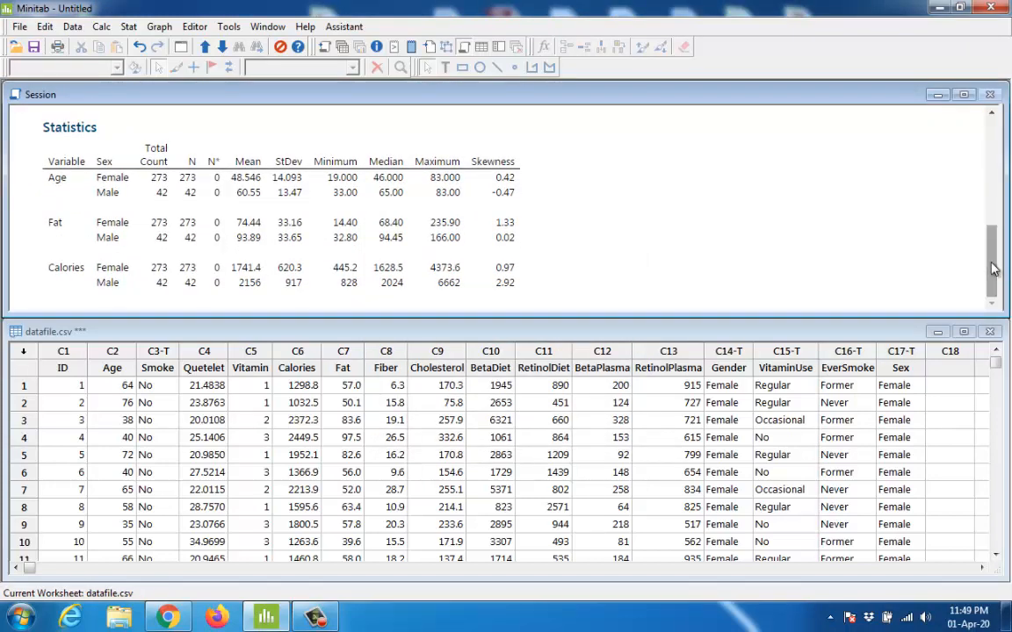
pyautogui.click(56, 191)
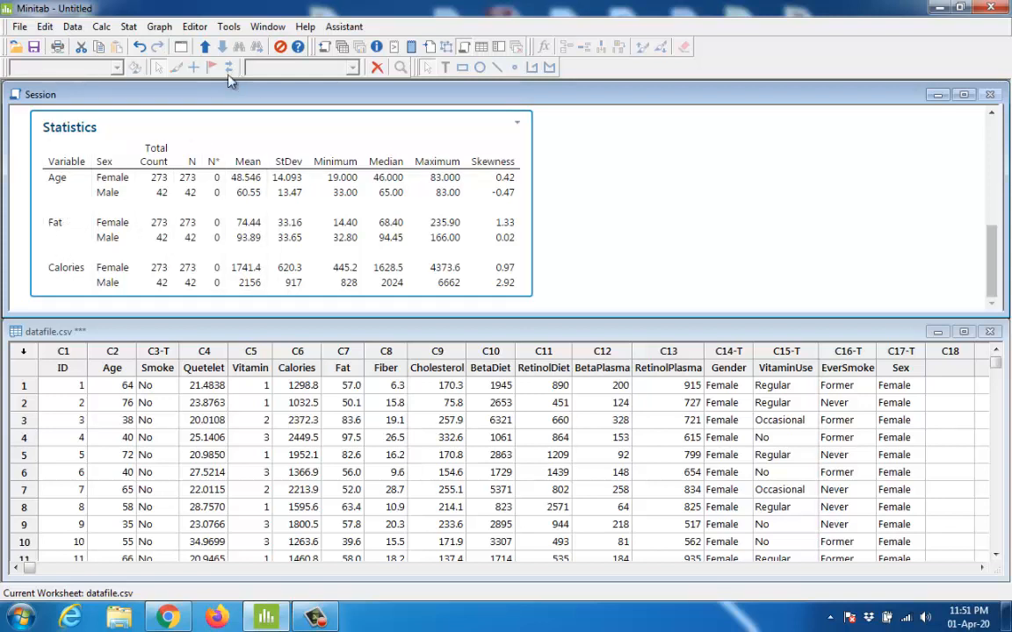
# - Generate descriptive statistics for Age, Fat and Calories grouped by VitaminUse instead of Sex
pyautogui.click(129, 26)
pyautogui.moveTo(132, 50)
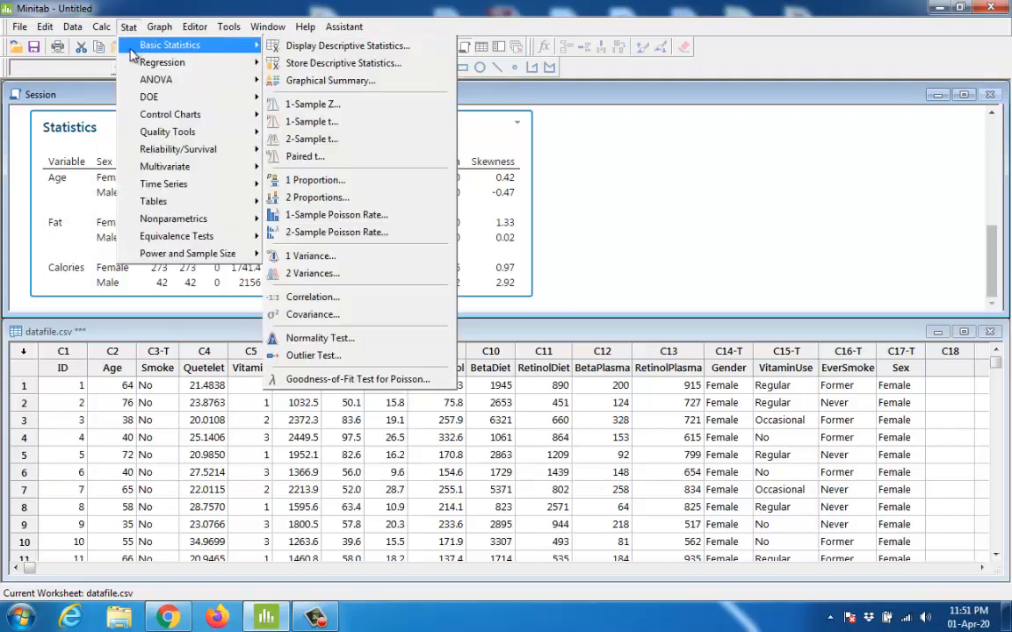
pyautogui.click(290, 45)
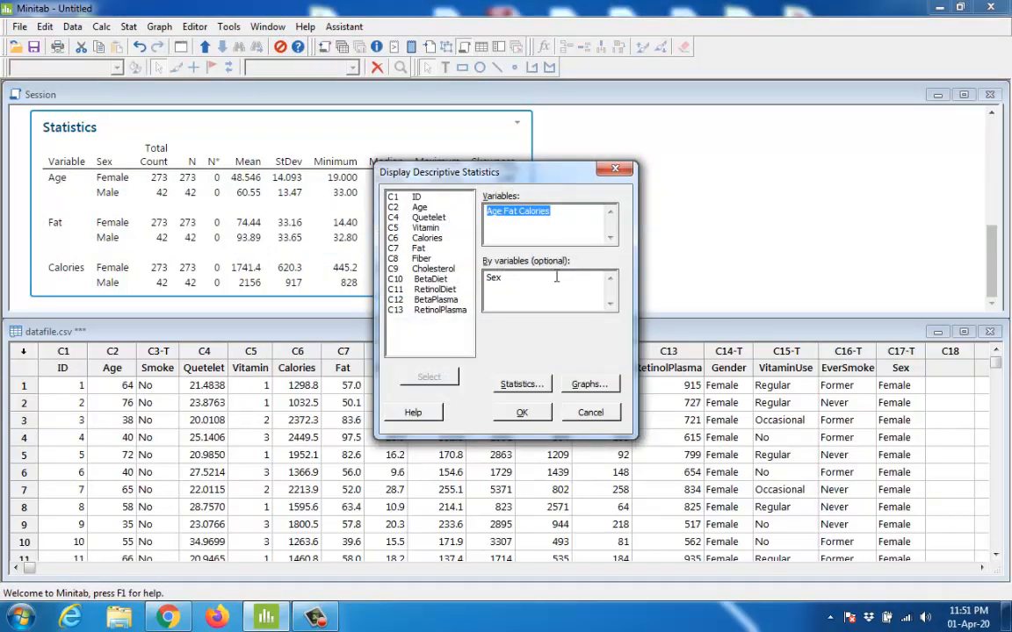
pyautogui.click(518, 282)
pyautogui.press('BackSpace')
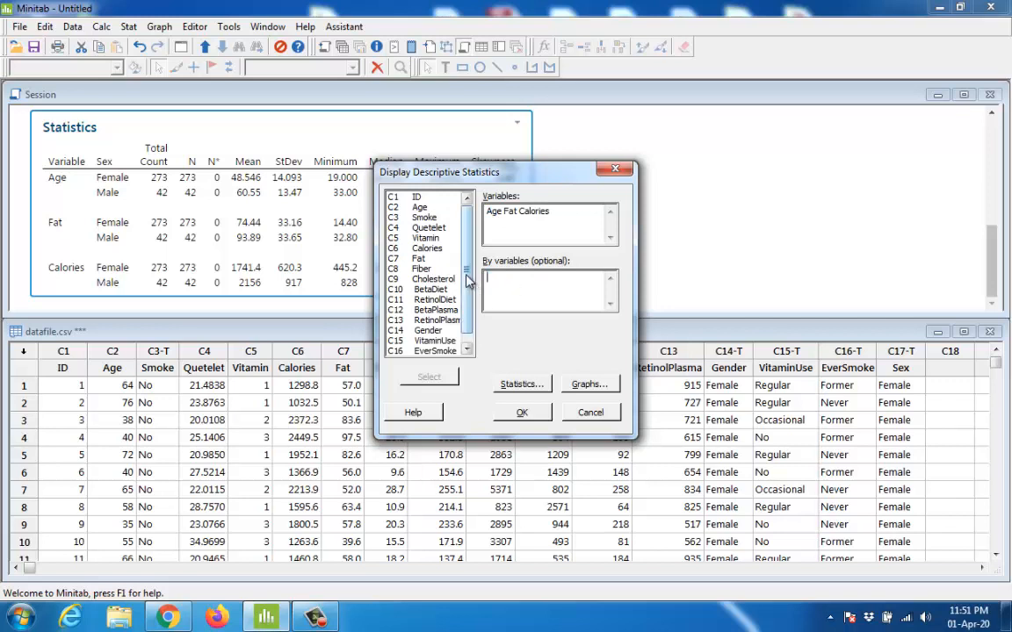
pyautogui.scroll(-1, 425, 290)
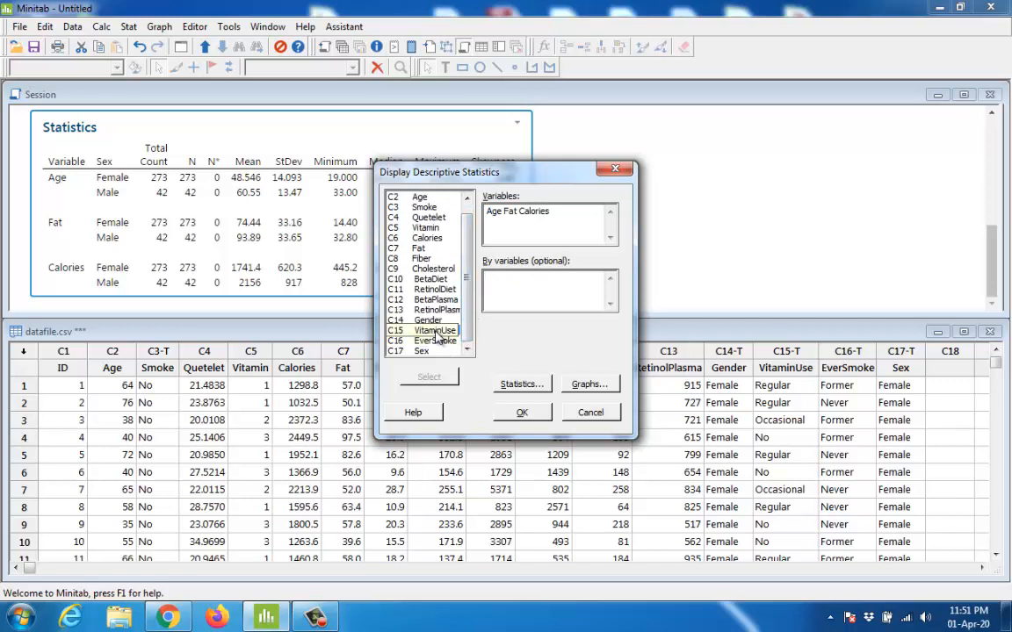
pyautogui.doubleClick(436, 332)
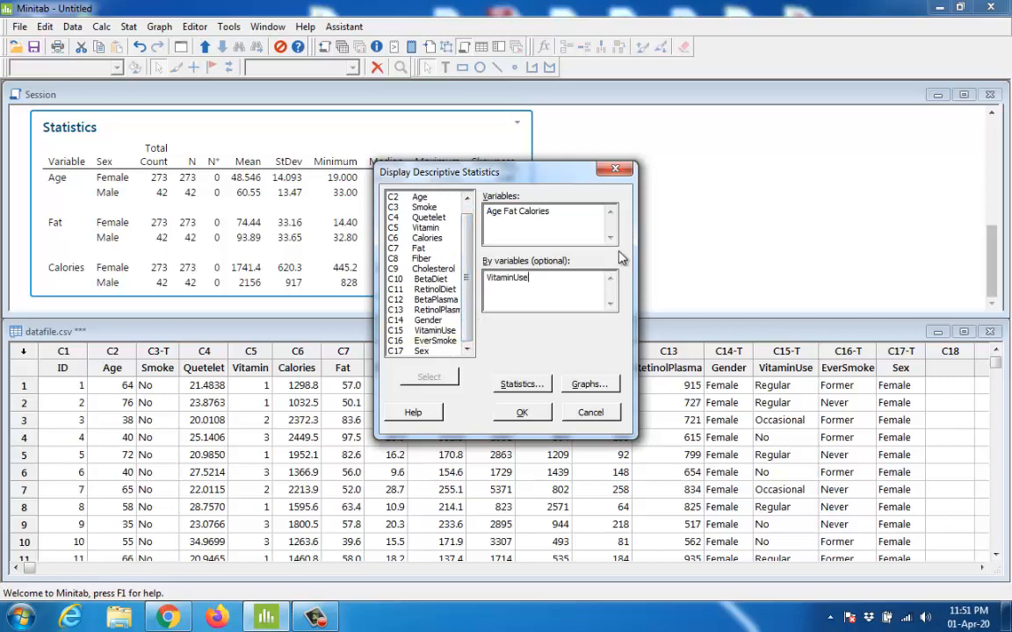
pyautogui.click(522, 411)
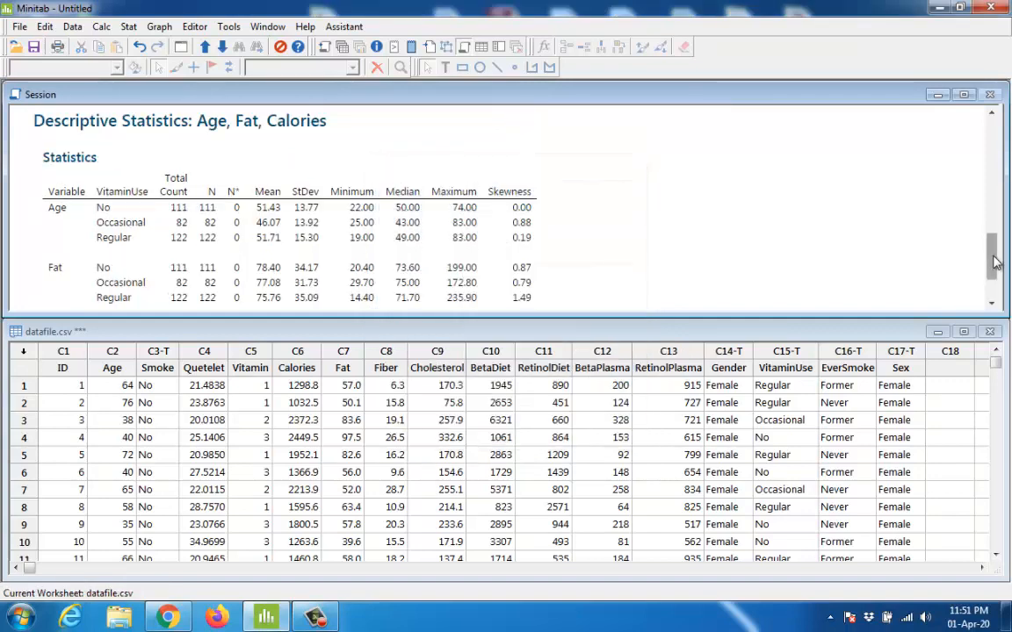
# - Review the Age, Fat and Calories statistics for each VitaminUse group in the enlarged session output
pyautogui.moveTo(993, 253); pyautogui.dragTo(1000, 278)
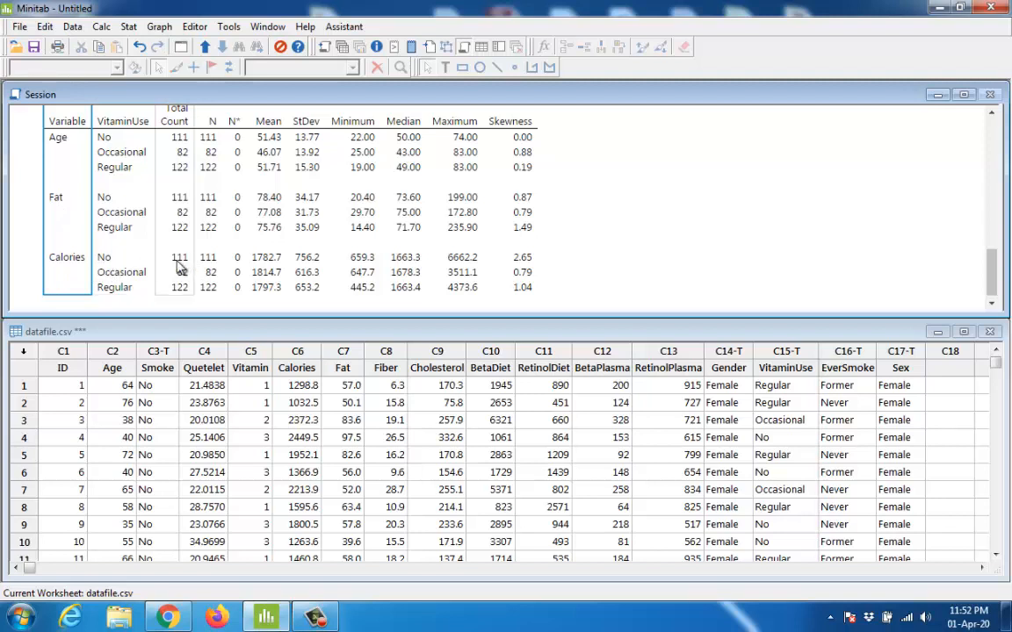
pyautogui.click(105, 268)
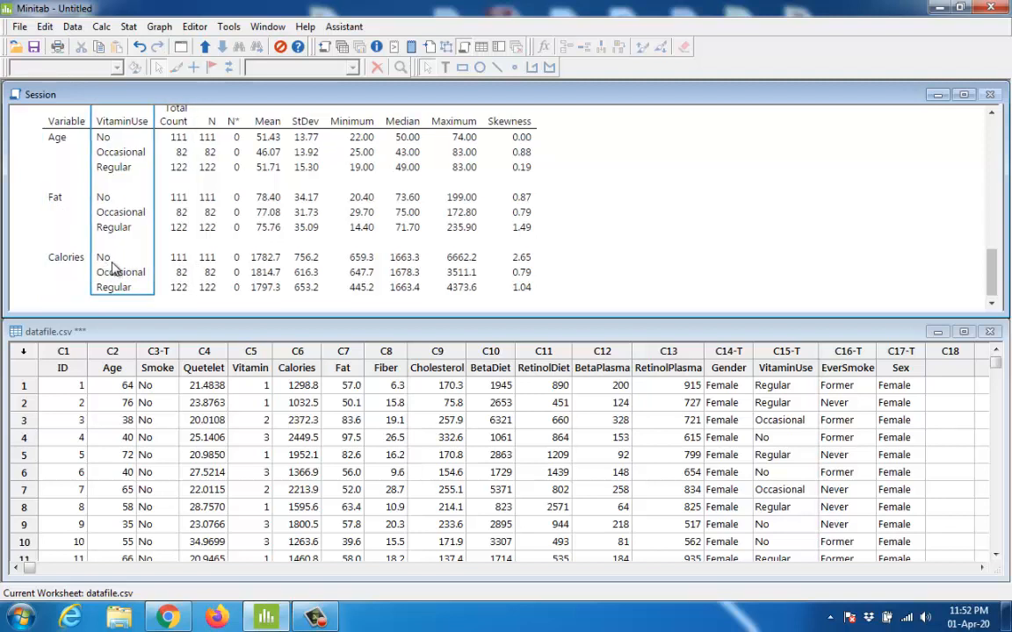
pyautogui.click(963, 94)
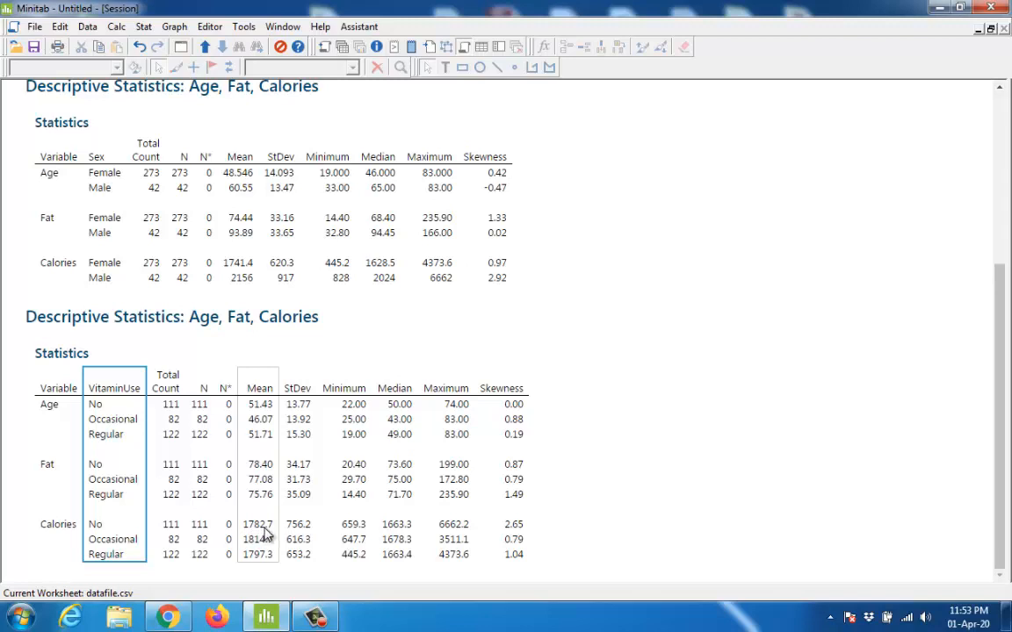
pyautogui.click(989, 29)
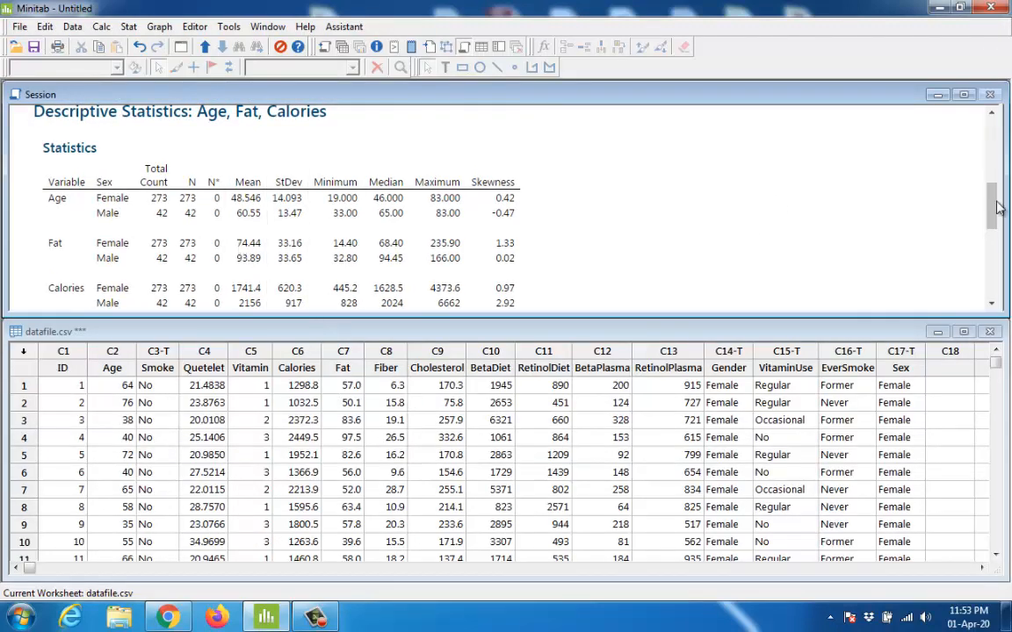
pyautogui.scroll(-5, 900, 229)
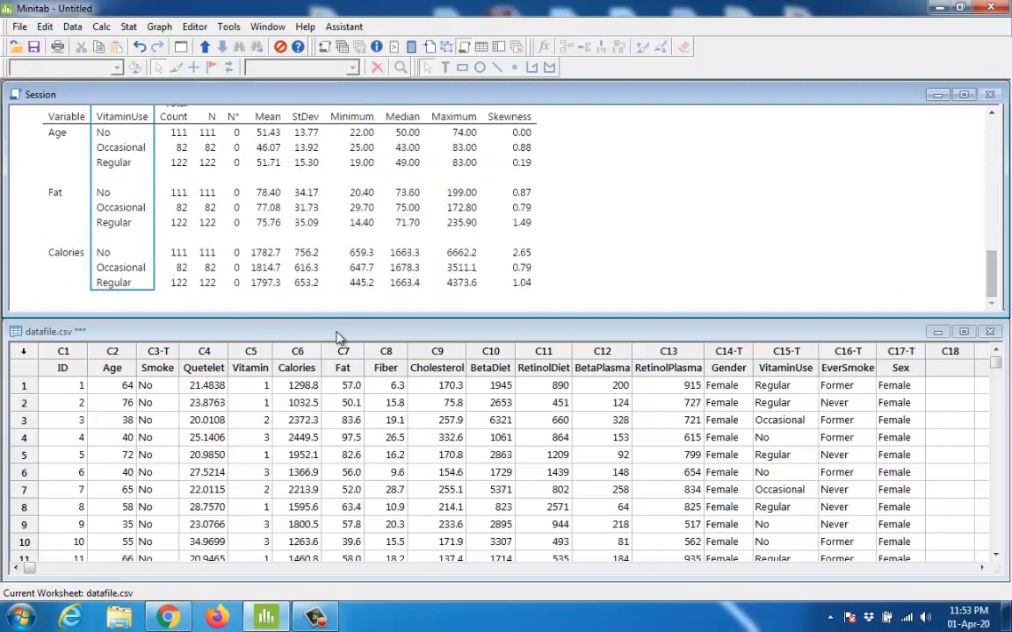
# - Set up Store Descriptive Statistics for Age with the Gender grouping variable removed
pyautogui.click(129, 27)
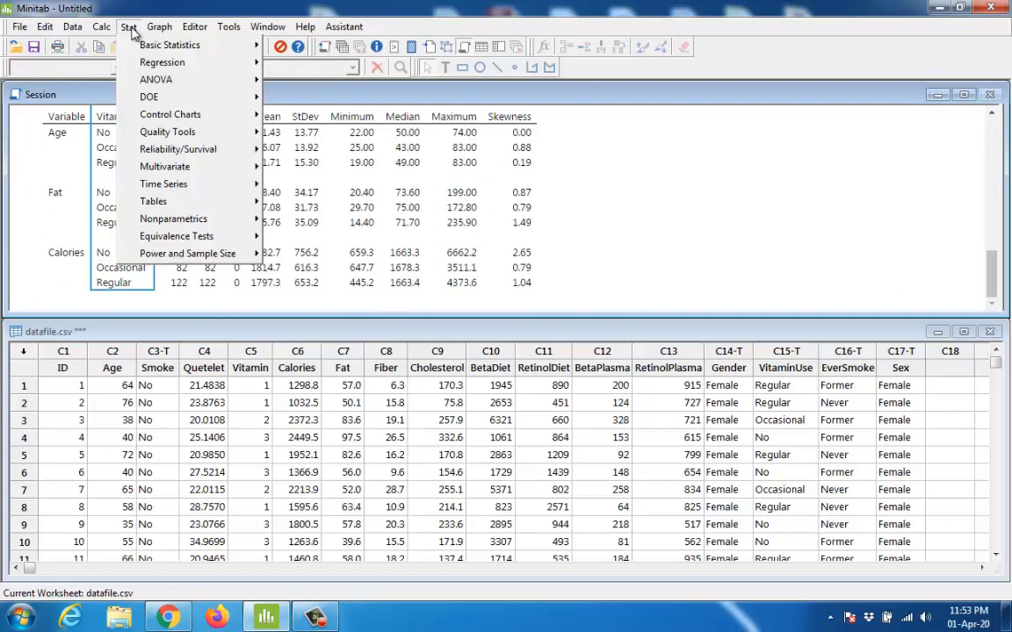
pyautogui.moveTo(138, 48)
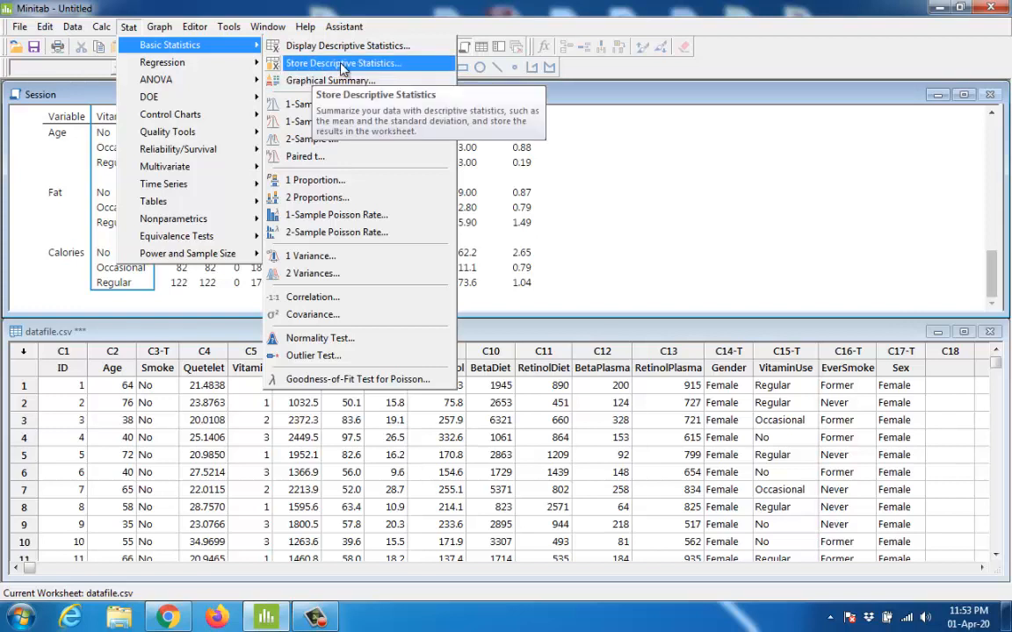
pyautogui.click(353, 67)
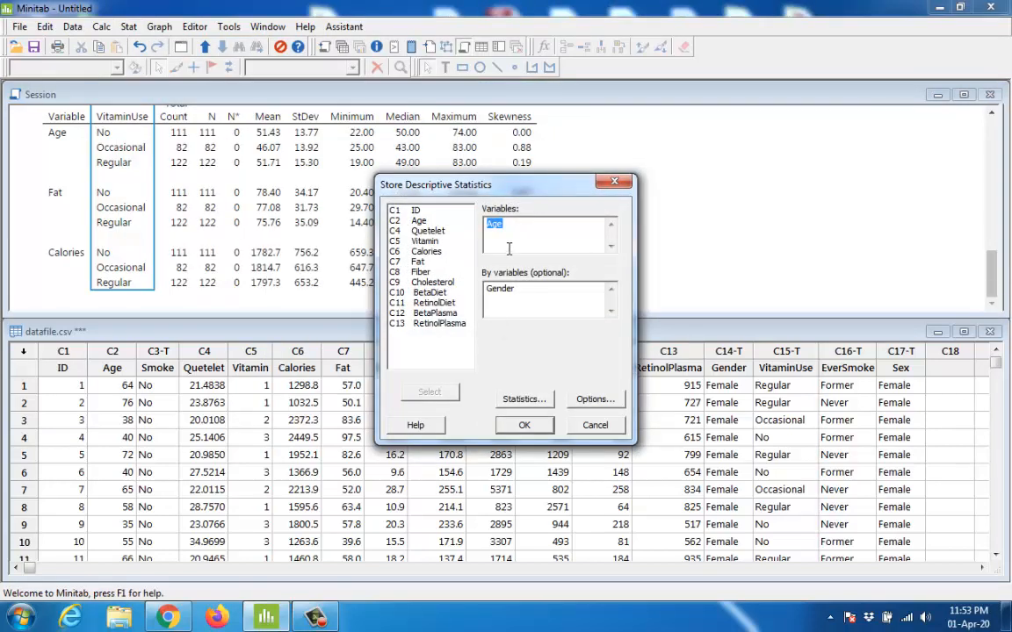
pyautogui.click(522, 290)
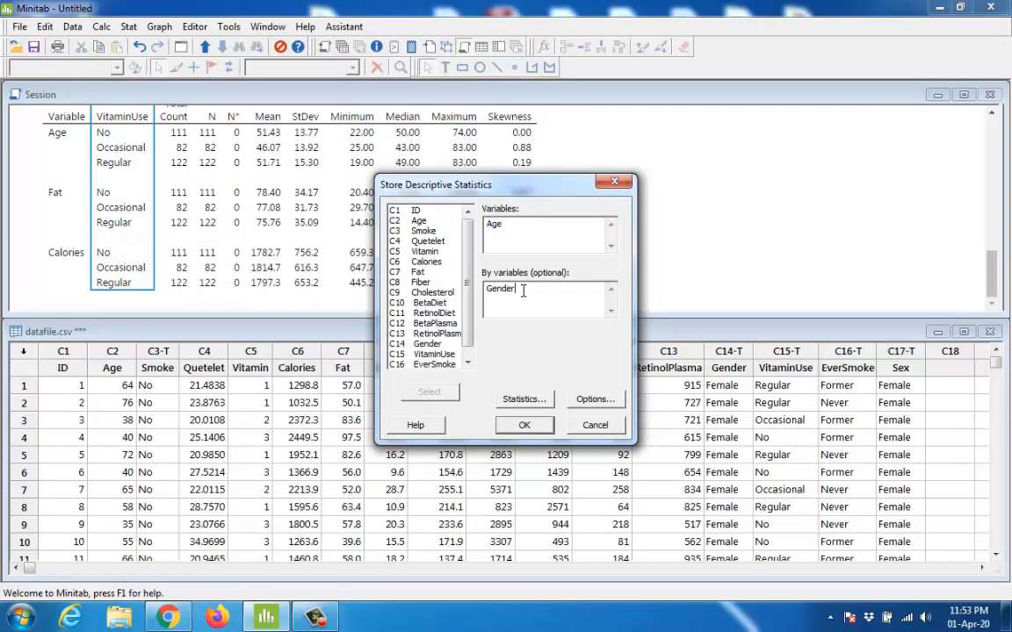
pyautogui.moveTo(481, 292); pyautogui.dragTo(481, 290)
pyautogui.press('BackSpace')
pyautogui.click(502, 232)
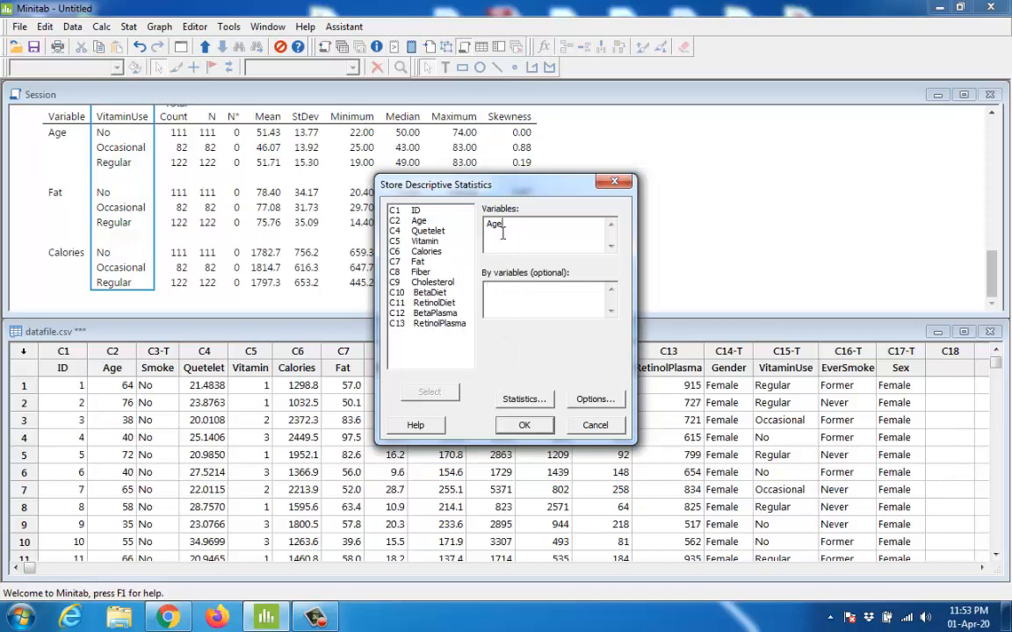
# - Keep the preselected statistics and store the ungrouped results for Age in the worksheet
pyautogui.click(524, 400)
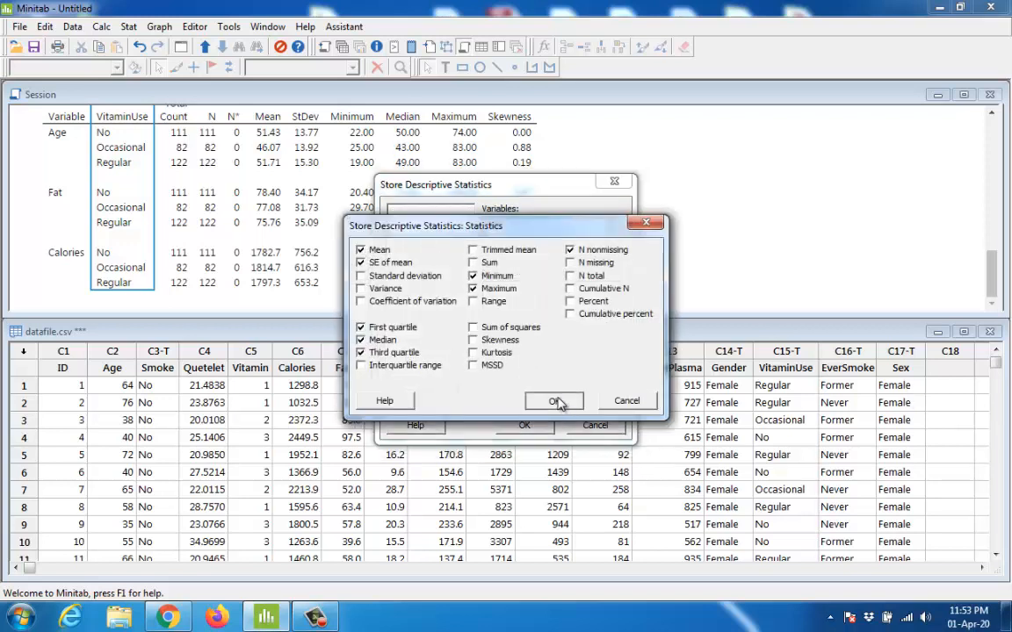
pyautogui.click(555, 400)
pyautogui.click(517, 301)
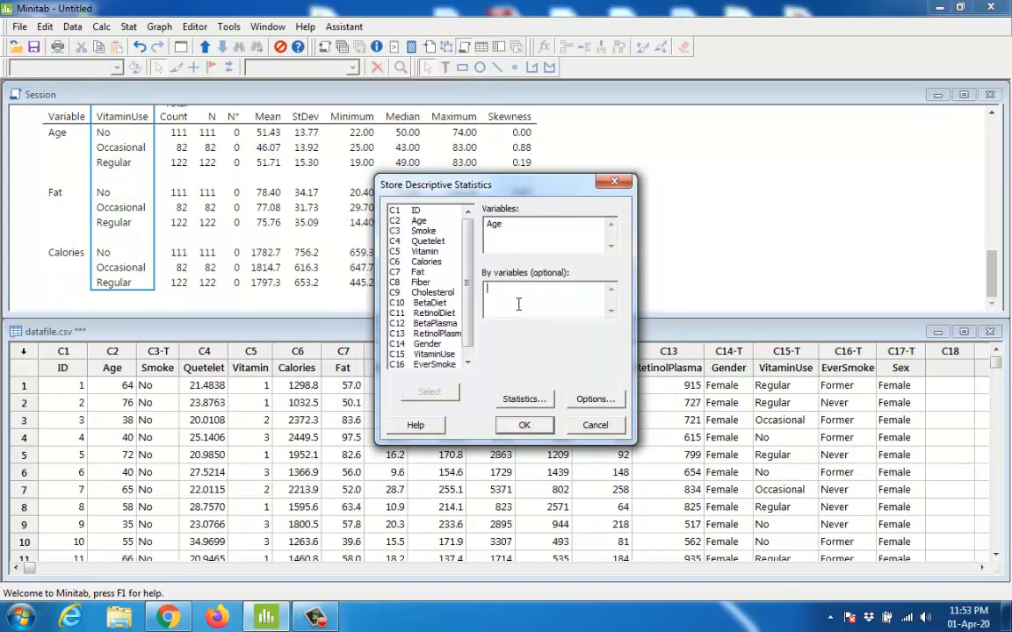
pyautogui.click(525, 424)
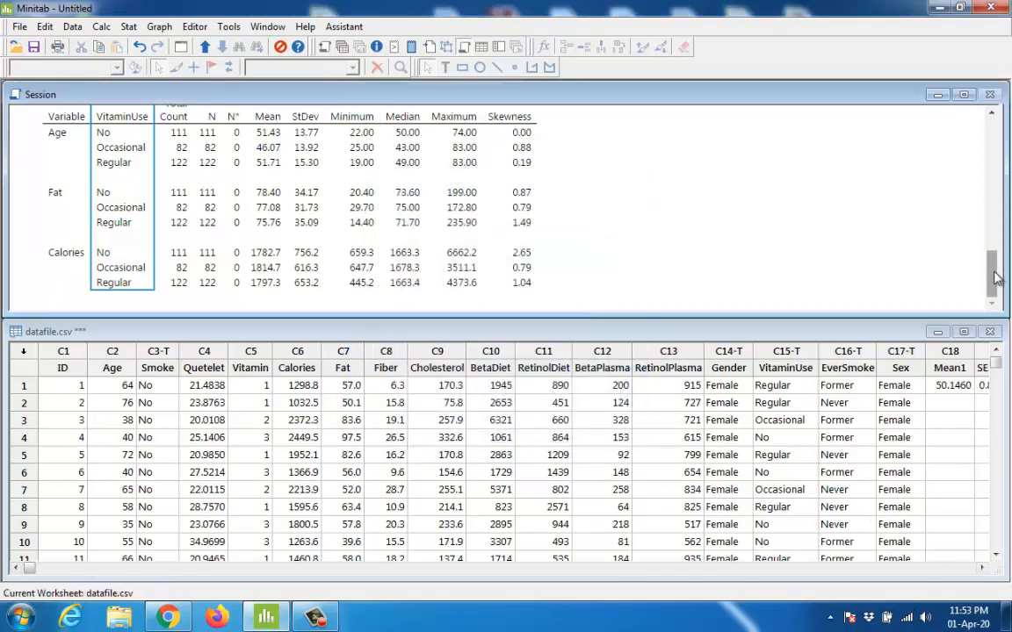
# - Examine the stored Age statistics in the new worksheet columns after Sex
pyautogui.click(963, 94)
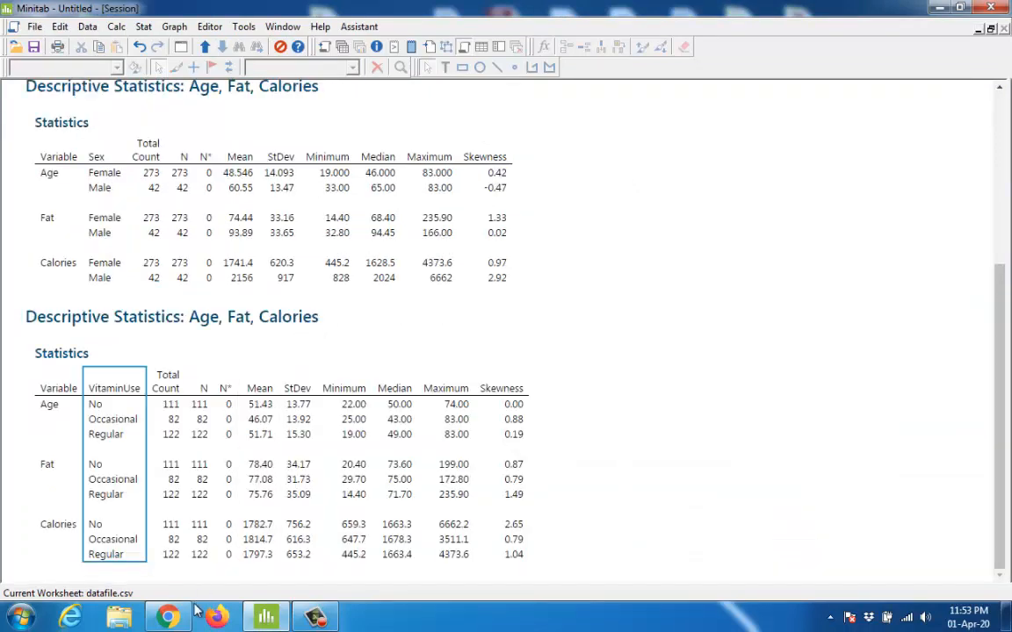
pyautogui.click(991, 29)
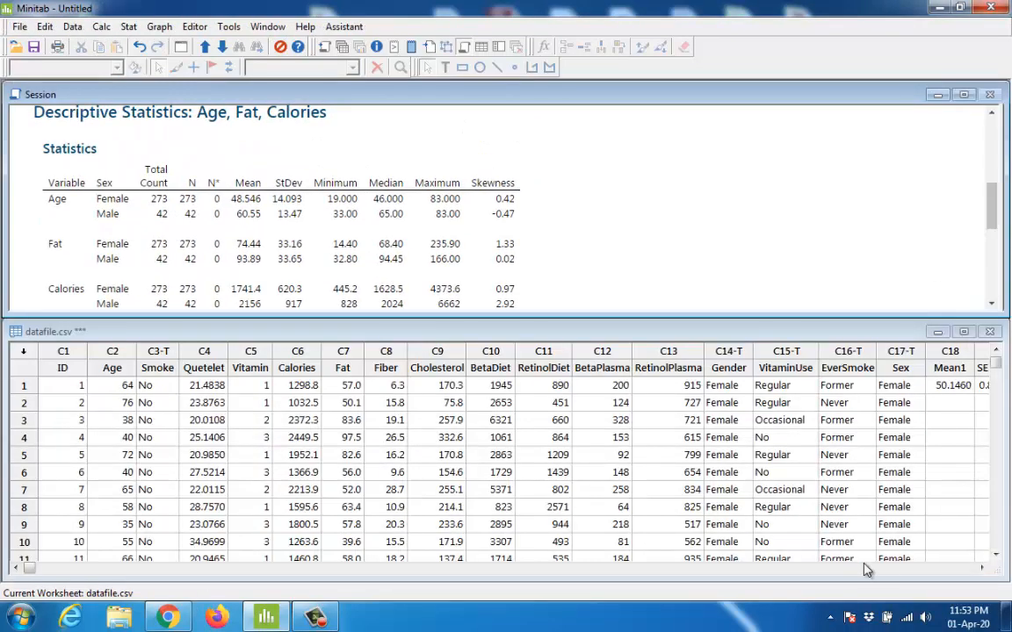
pyautogui.click(982, 569)
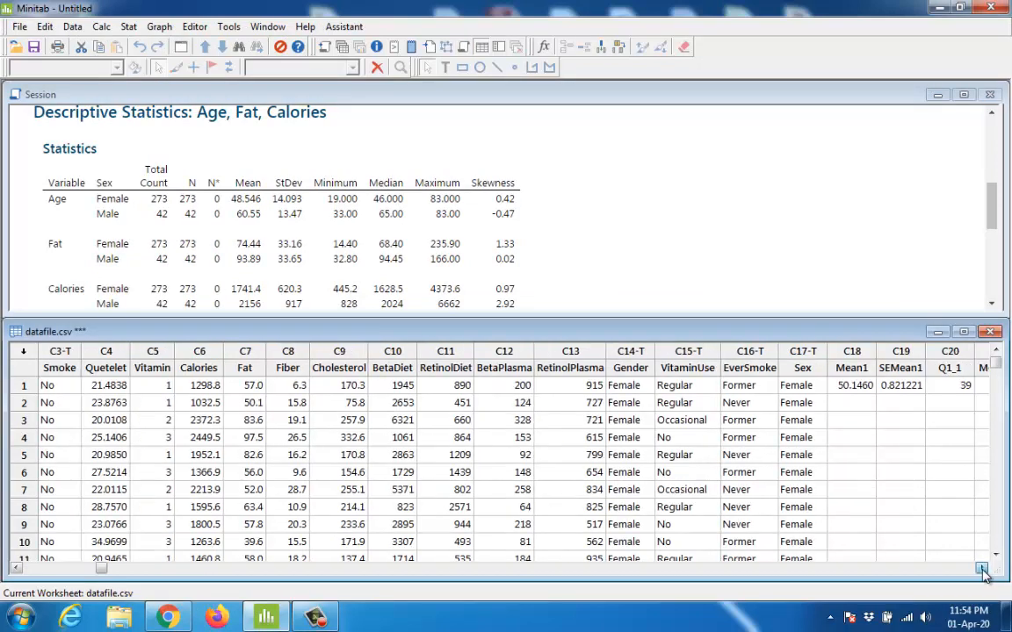
pyautogui.click(981, 568)
pyautogui.click(981, 568)
pyautogui.click(982, 568)
pyautogui.click(982, 568)
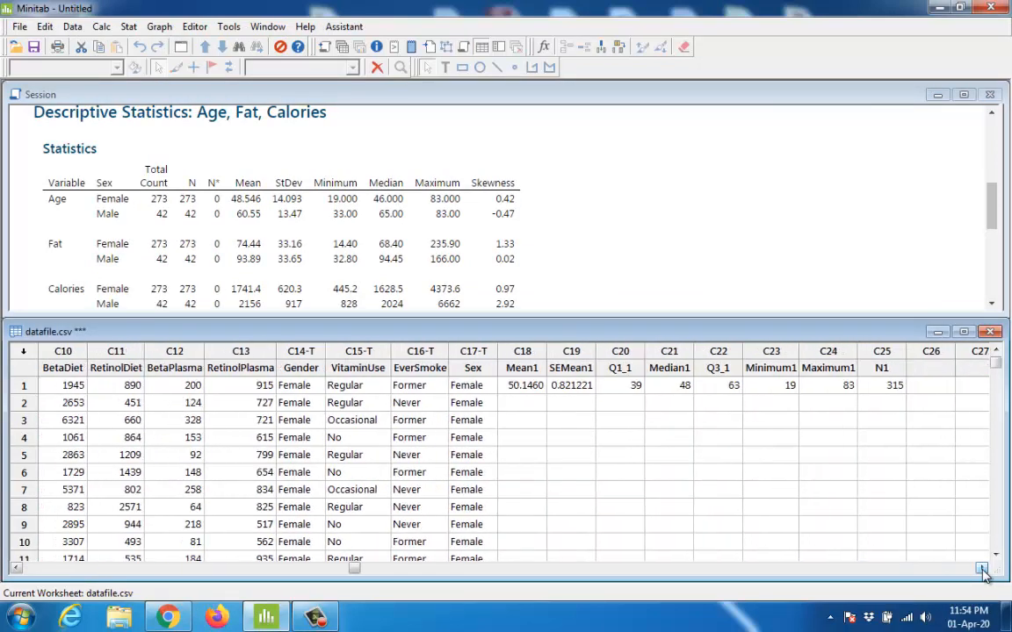
pyautogui.click(982, 568)
# - Delete the stored statistics, including their column names, from worksheet columns C18 to C25
pyautogui.moveTo(352, 367); pyautogui.dragTo(730, 393)
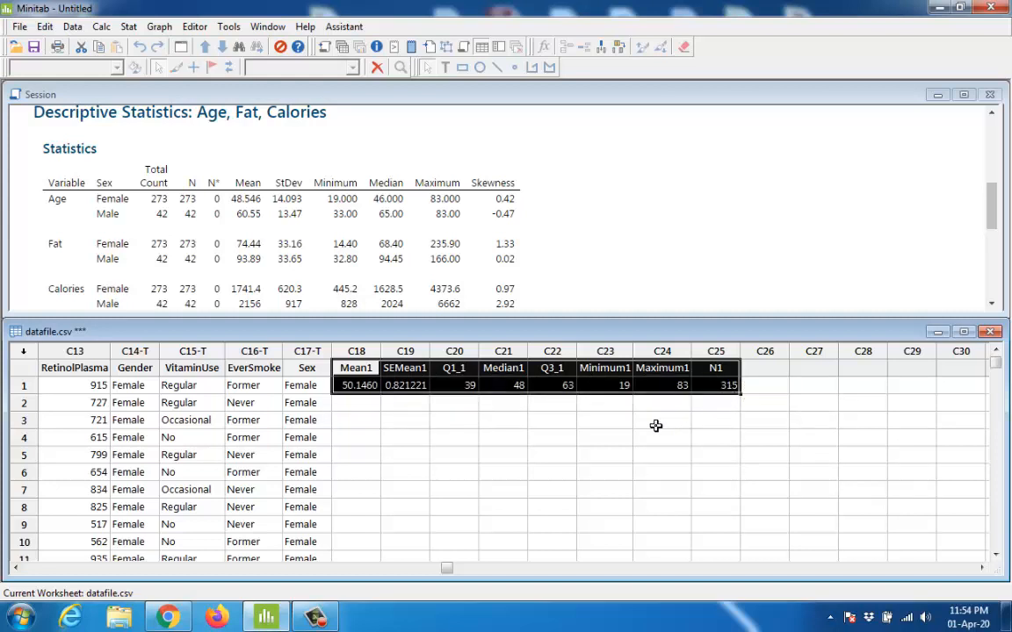
pyautogui.press('Delete')
pyautogui.moveTo(444, 569); pyautogui.dragTo(26, 571)
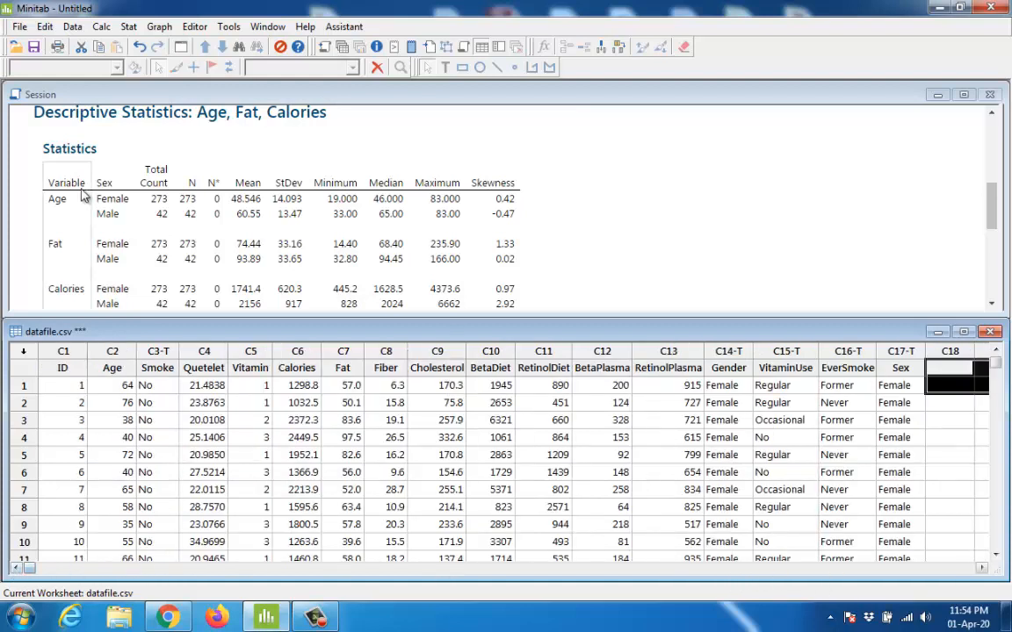
# - Set up a Graphical Summary for Age with VitaminUse removed from the grouping variables
pyautogui.click(128, 29)
pyautogui.moveTo(202, 45)
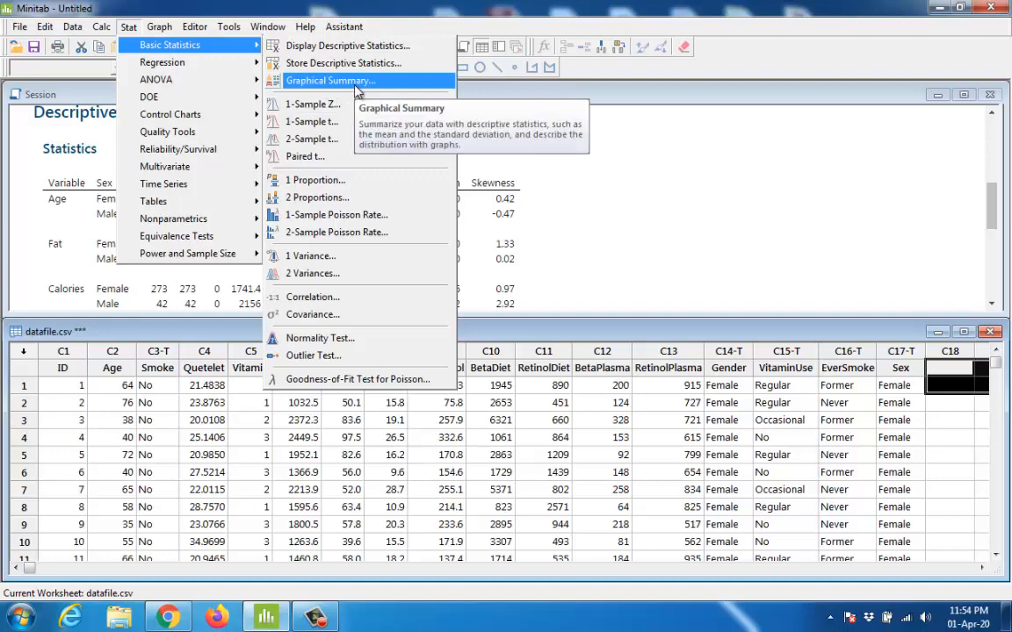
pyautogui.click(356, 86)
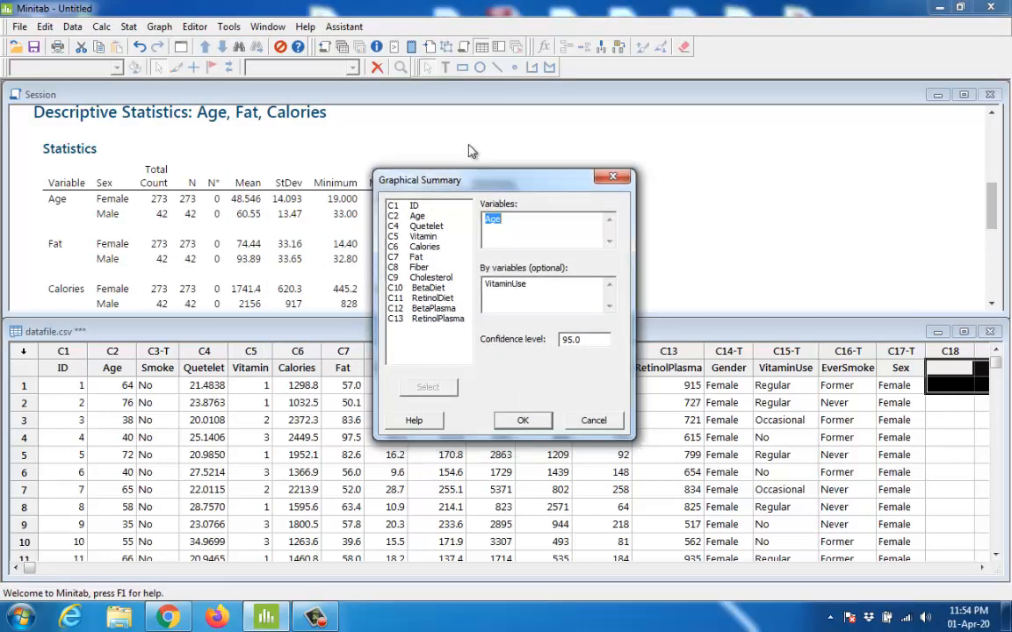
pyautogui.moveTo(492, 185); pyautogui.dragTo(469, 117)
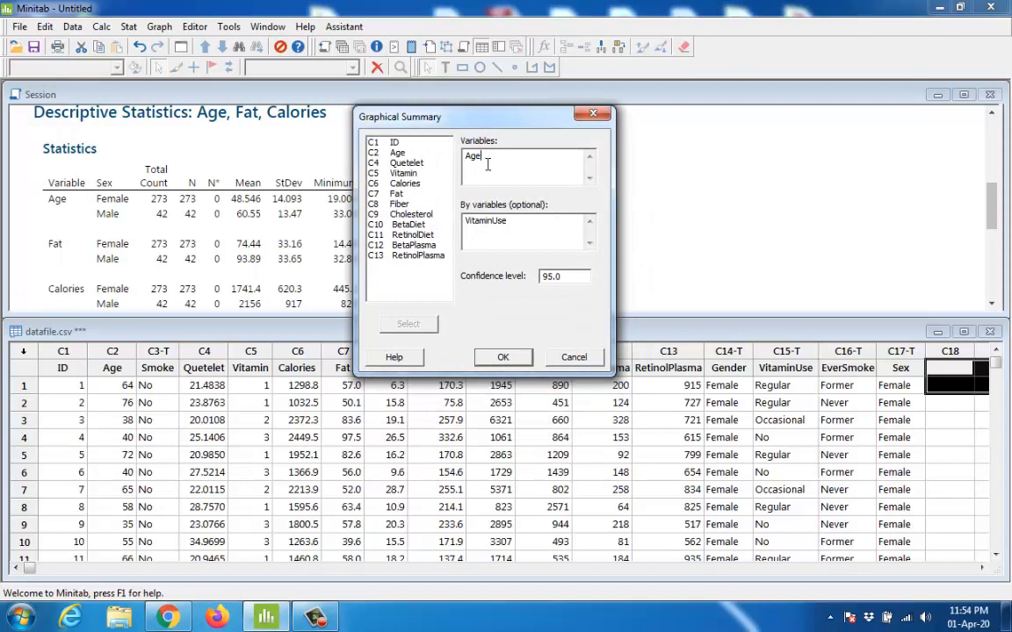
pyautogui.moveTo(538, 224); pyautogui.dragTo(466, 226)
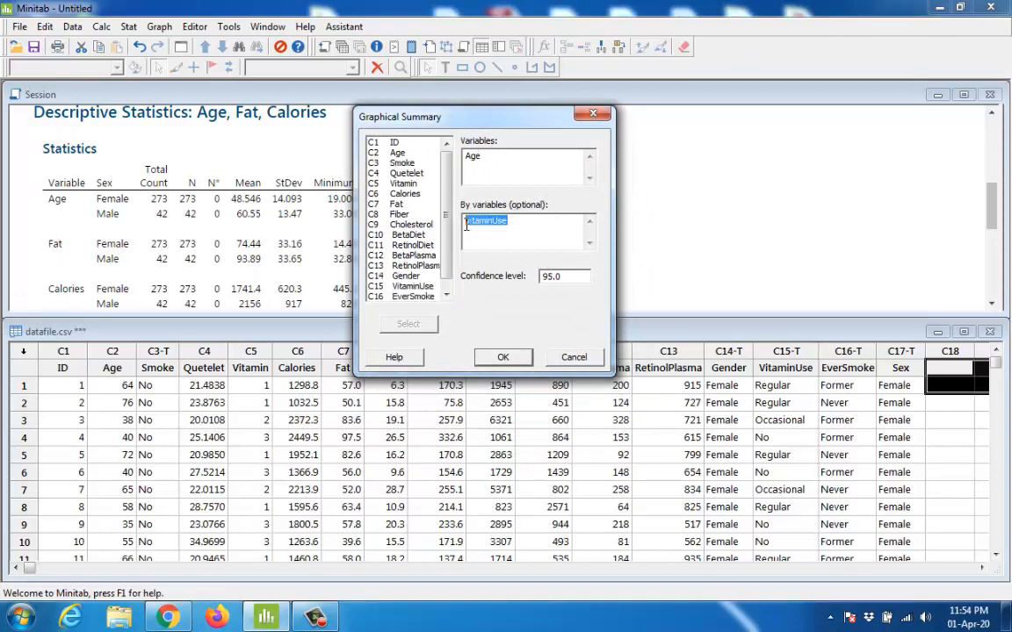
pyautogui.press('BackSpace')
# - Generate the graphical summary report for Age at a 95.0 confidence level and maximize it
pyautogui.click(492, 161)
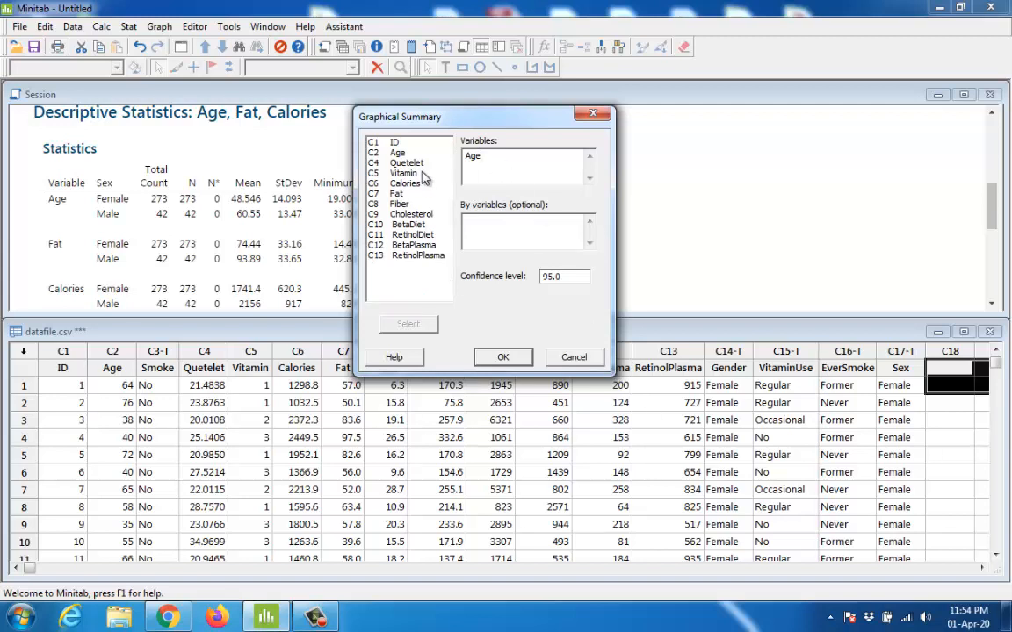
pyautogui.click(395, 153)
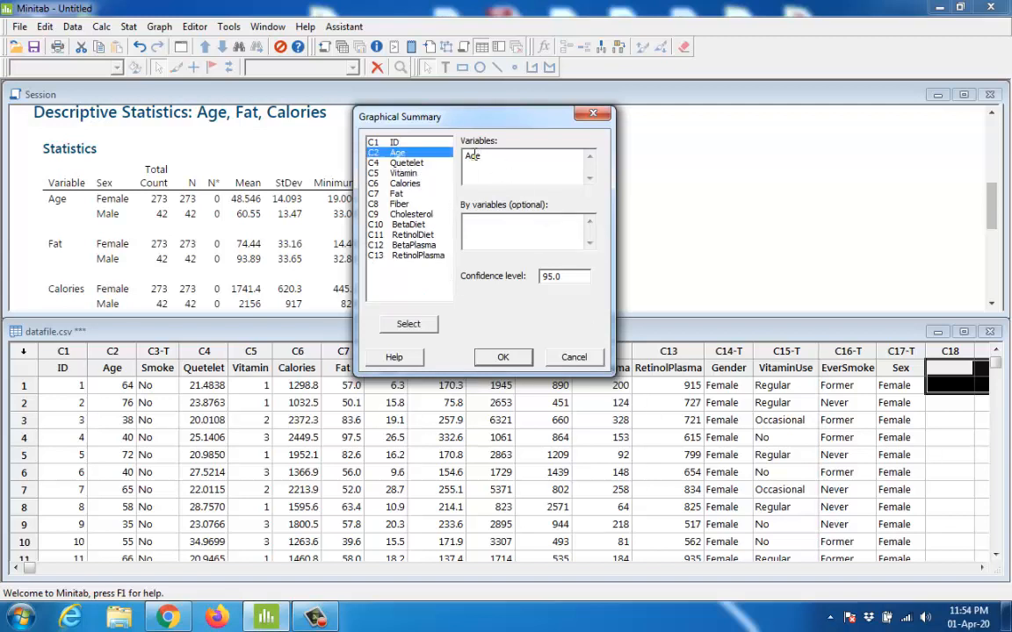
pyautogui.click(562, 276)
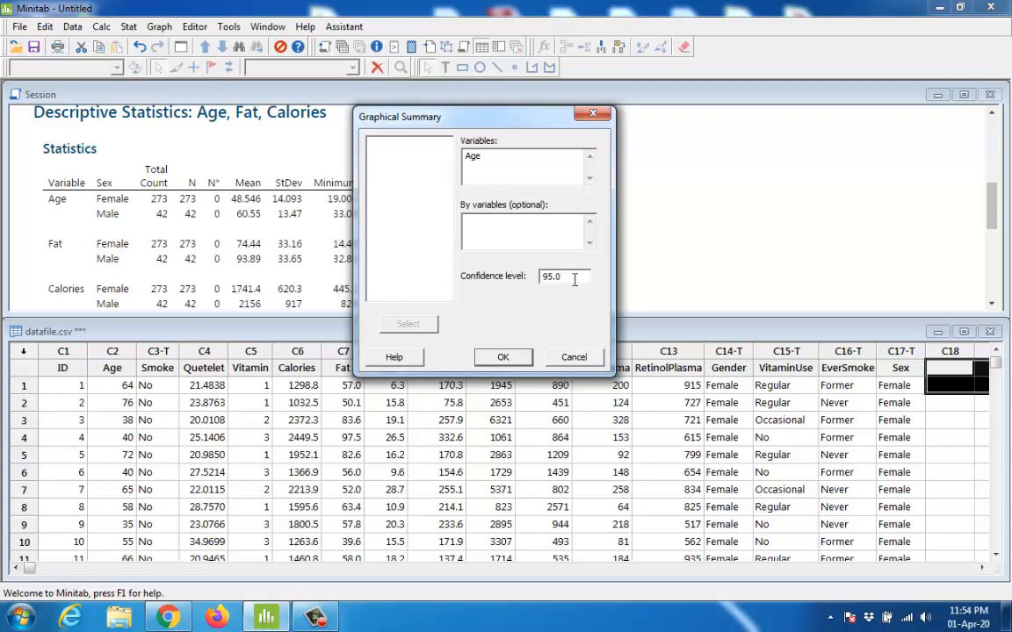
pyautogui.click(506, 163)
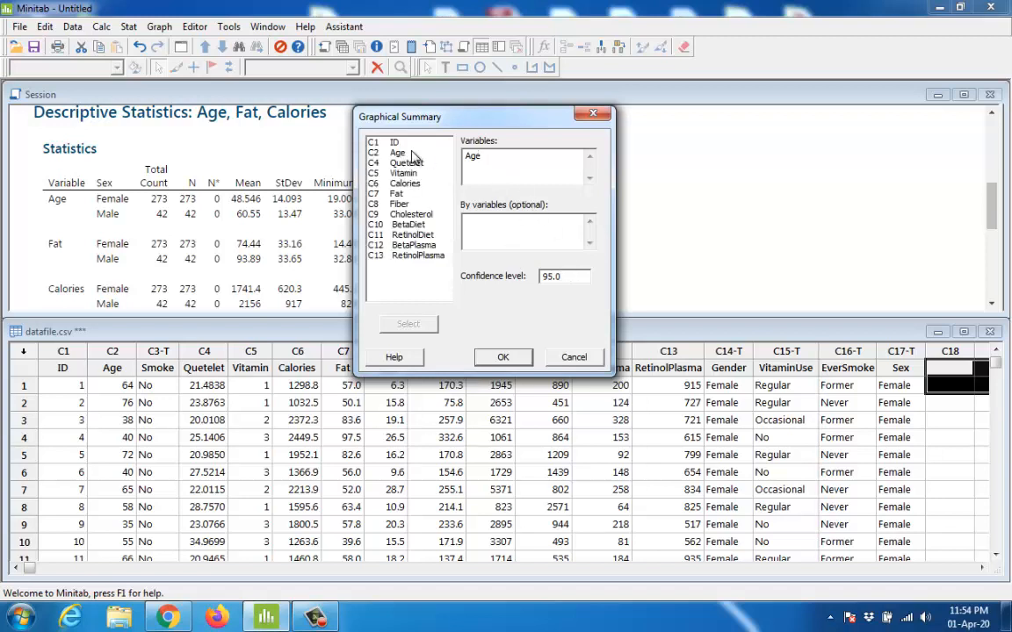
pyautogui.click(499, 356)
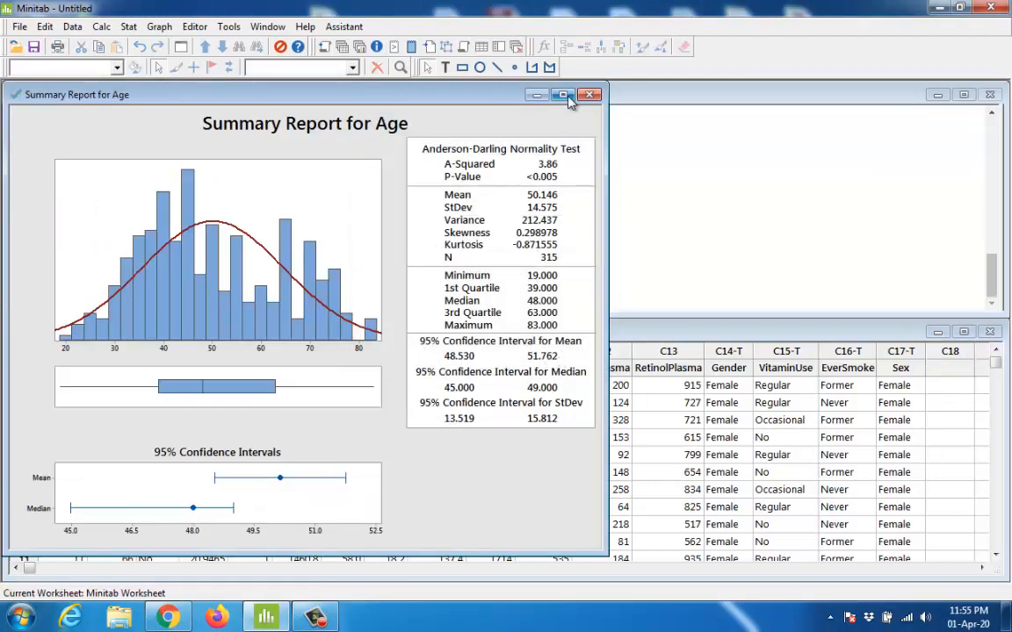
pyautogui.click(563, 95)
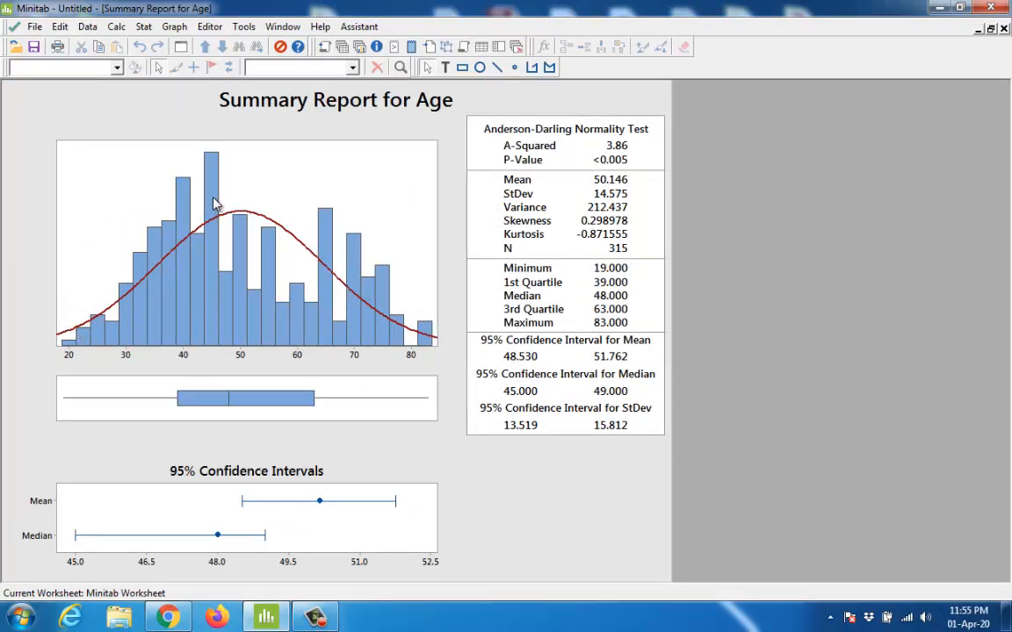
# - Examine the Age summary report's histogram with its normal curve, the boxplot, the confidence intervals and the statistics table
pyautogui.click(190, 181)
pyautogui.click(275, 189)
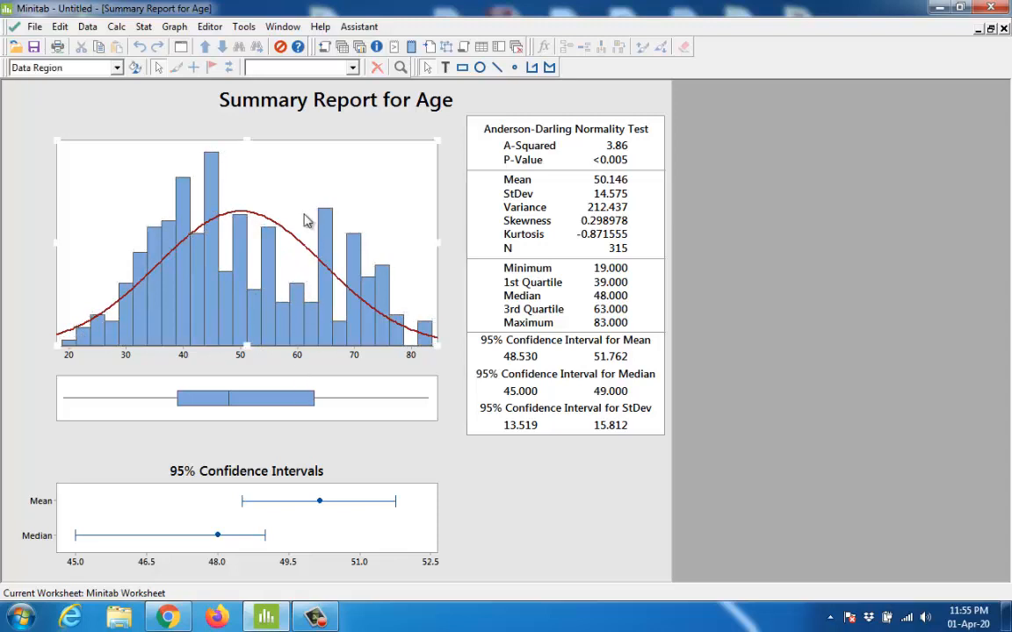
pyautogui.click(269, 223)
pyautogui.click(268, 397)
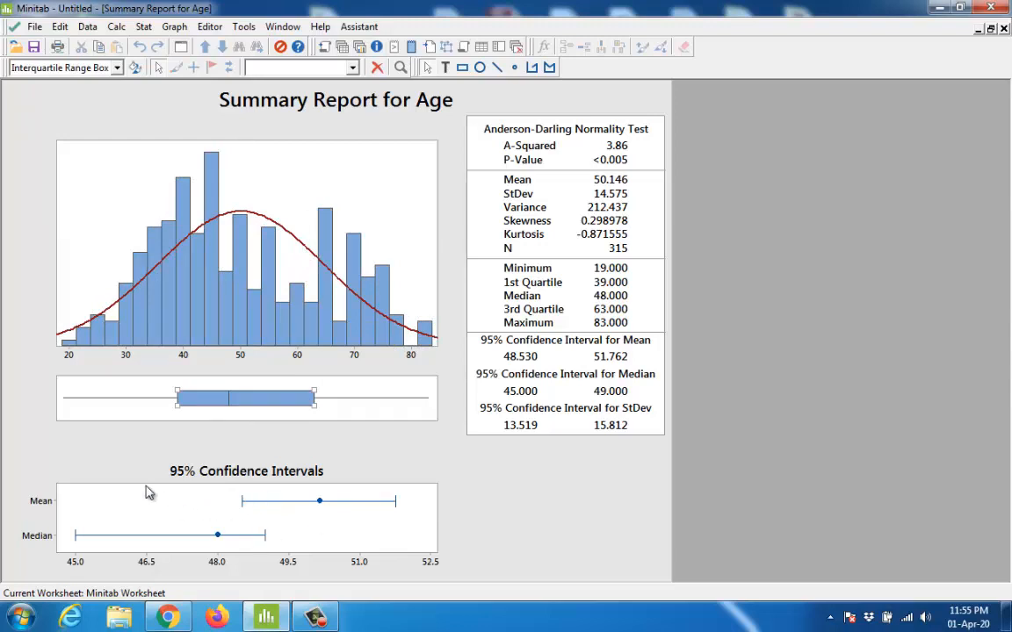
pyautogui.click(29, 474)
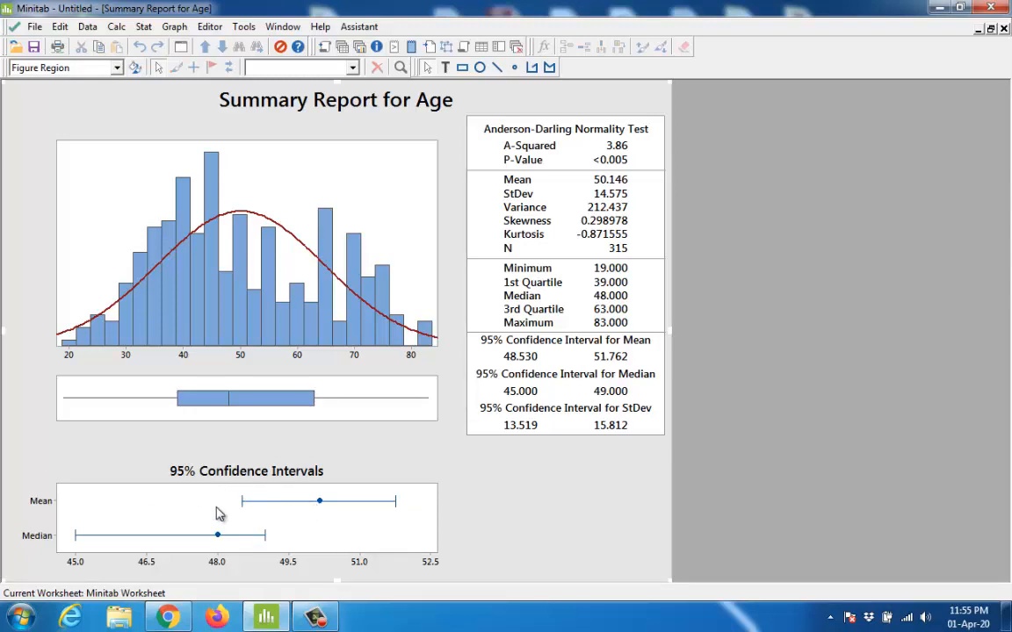
pyautogui.click(281, 230)
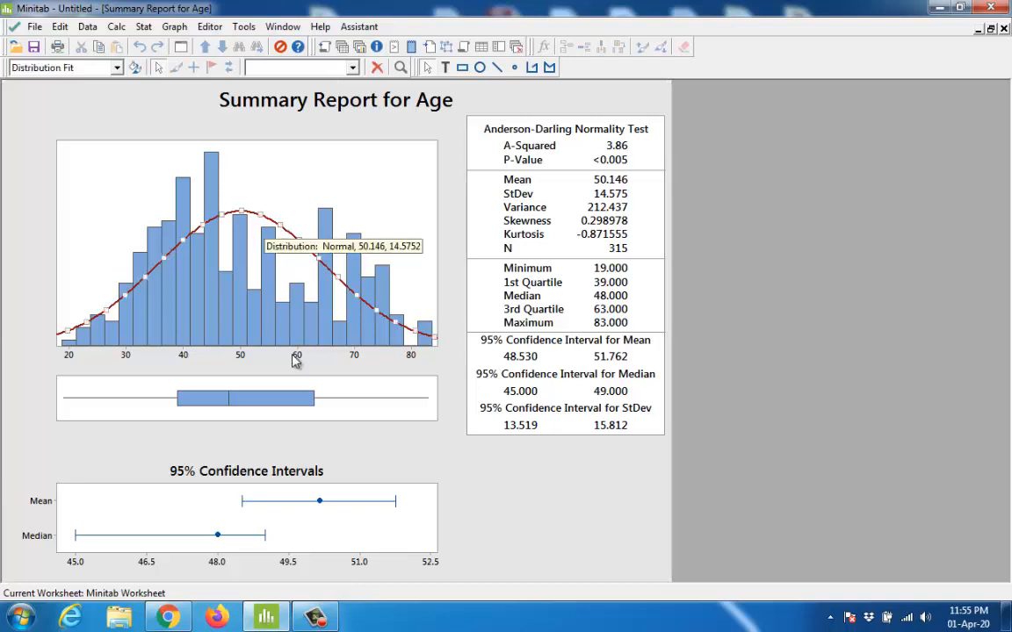
pyautogui.click(268, 356)
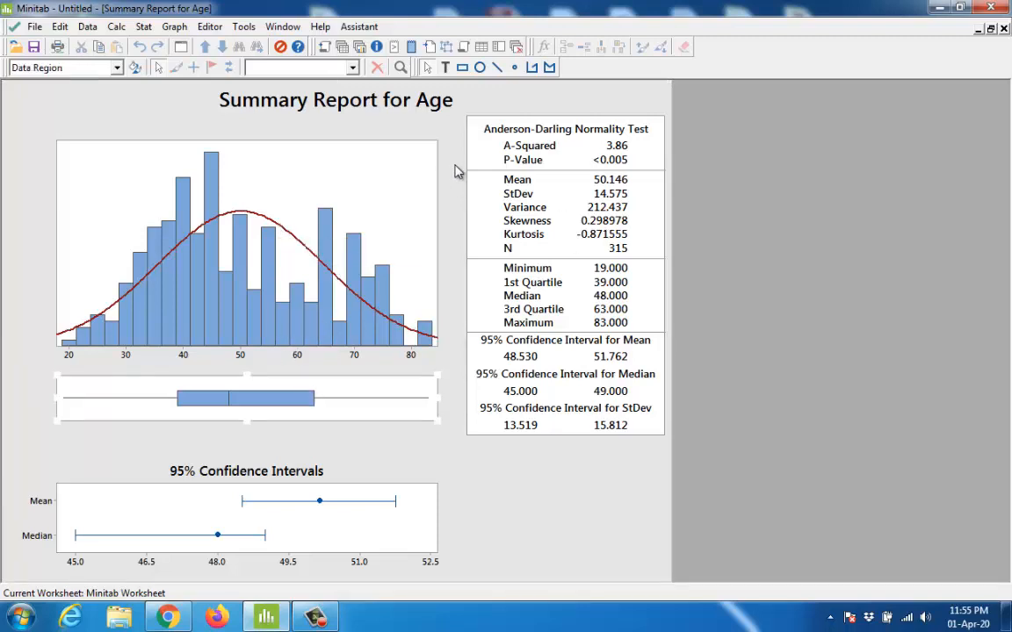
pyautogui.click(552, 165)
pyautogui.click(553, 167)
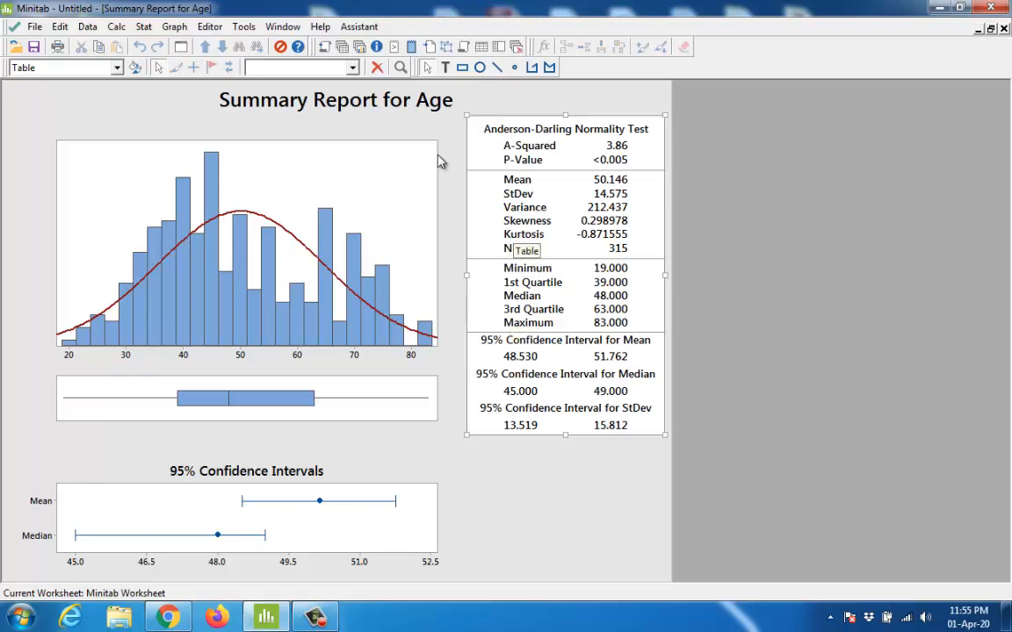
# - Restore the Age summary report window and close the graph without saving it to a separate file
pyautogui.click(991, 30)
pyautogui.click(588, 94)
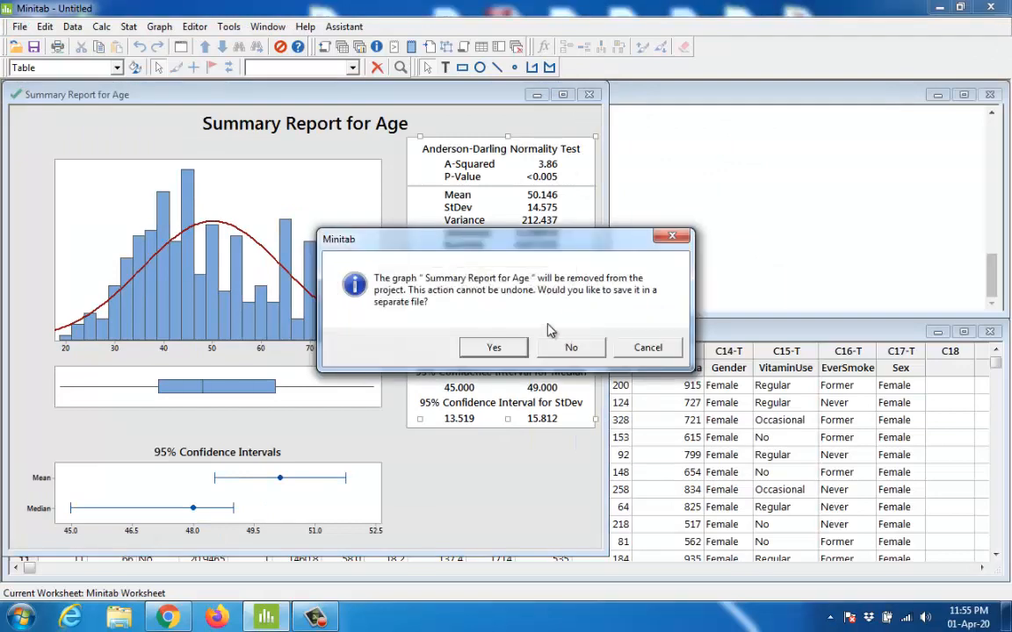
pyautogui.click(571, 345)
# - Generate a Graphical Summary for Cholesterol, grouped by Sex, at a 95.0 confidence level
pyautogui.click(128, 26)
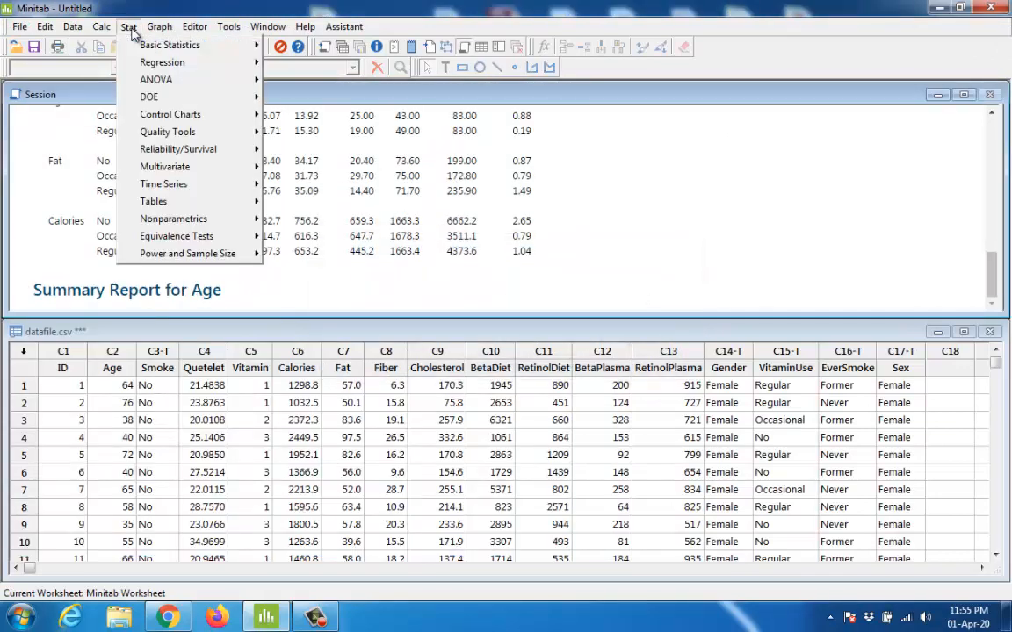
pyautogui.moveTo(138, 50)
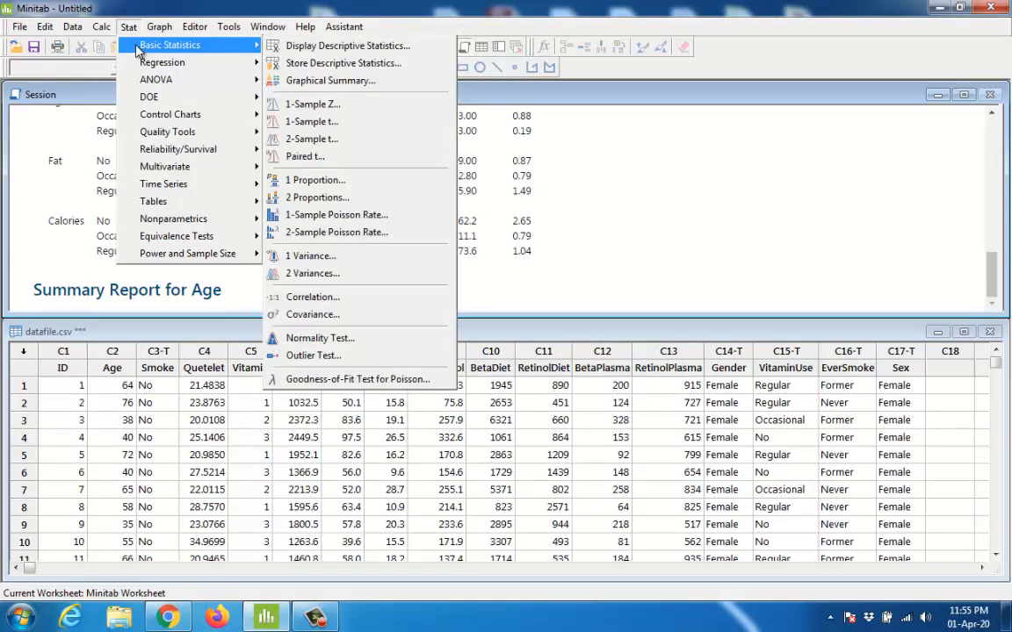
pyautogui.click(338, 80)
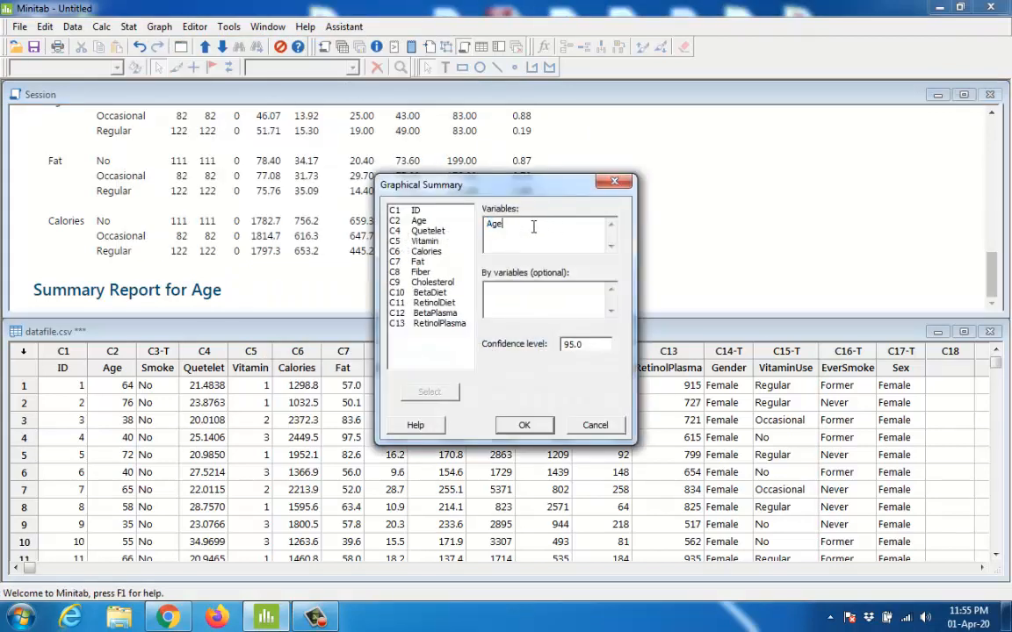
pyautogui.press('Delete')
pyautogui.doubleClick(425, 282)
pyautogui.click(499, 309)
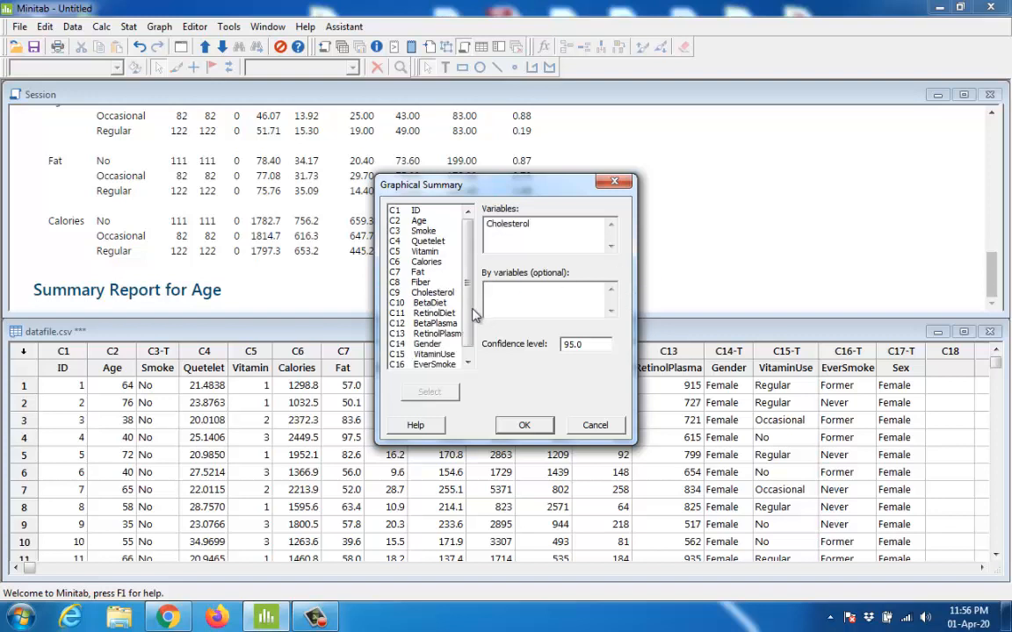
pyautogui.scroll(-1, 426, 352)
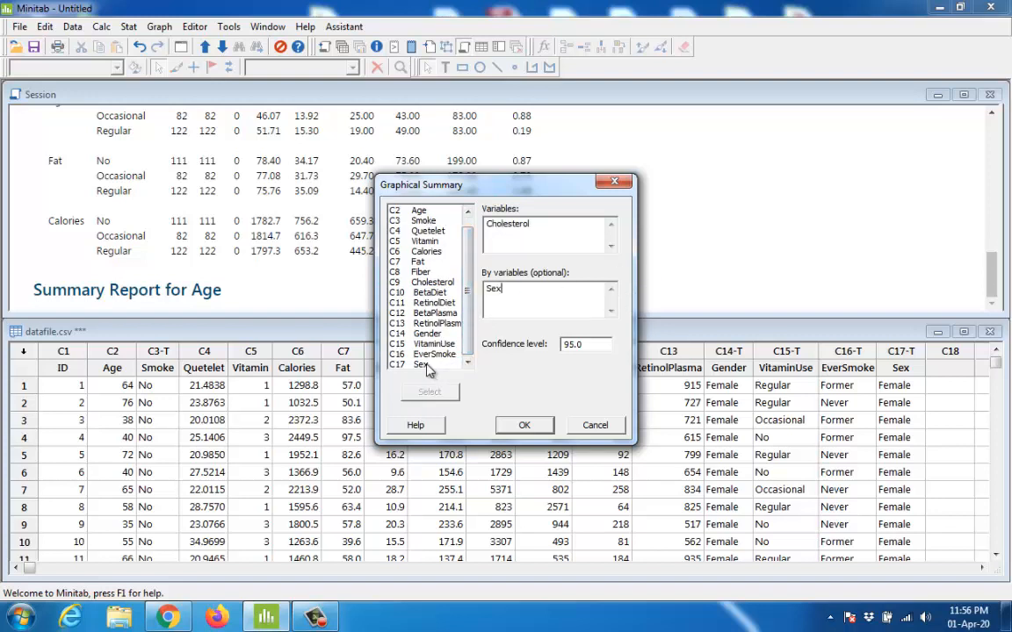
pyautogui.click(523, 425)
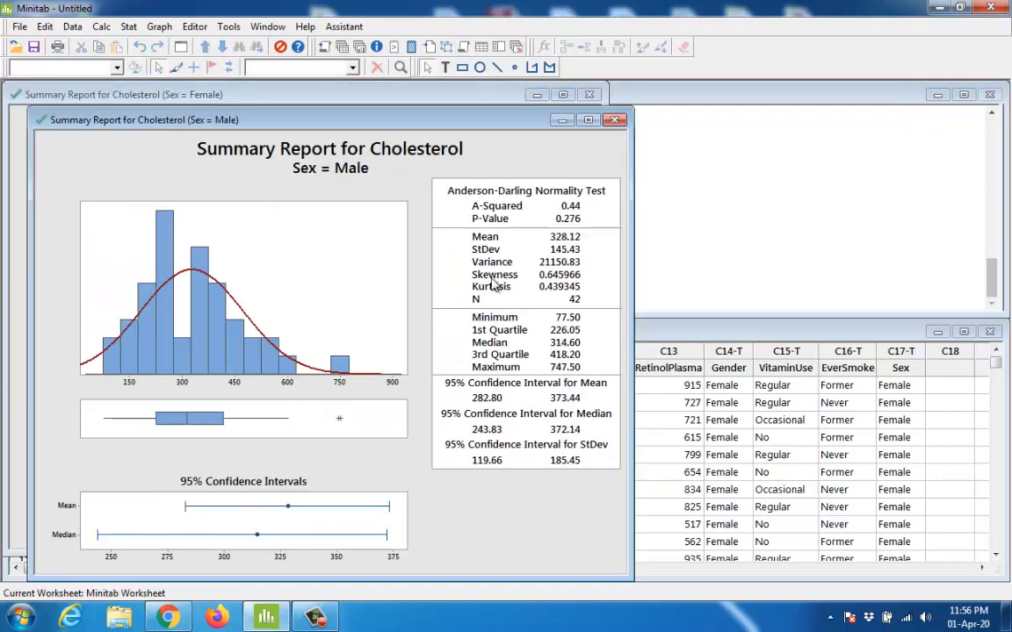
# - Maximize the Cholesterol report for males and examine its boxplot, confidence intervals and statistics table, including the sample size
pyautogui.moveTo(332, 115); pyautogui.dragTo(696, 103)
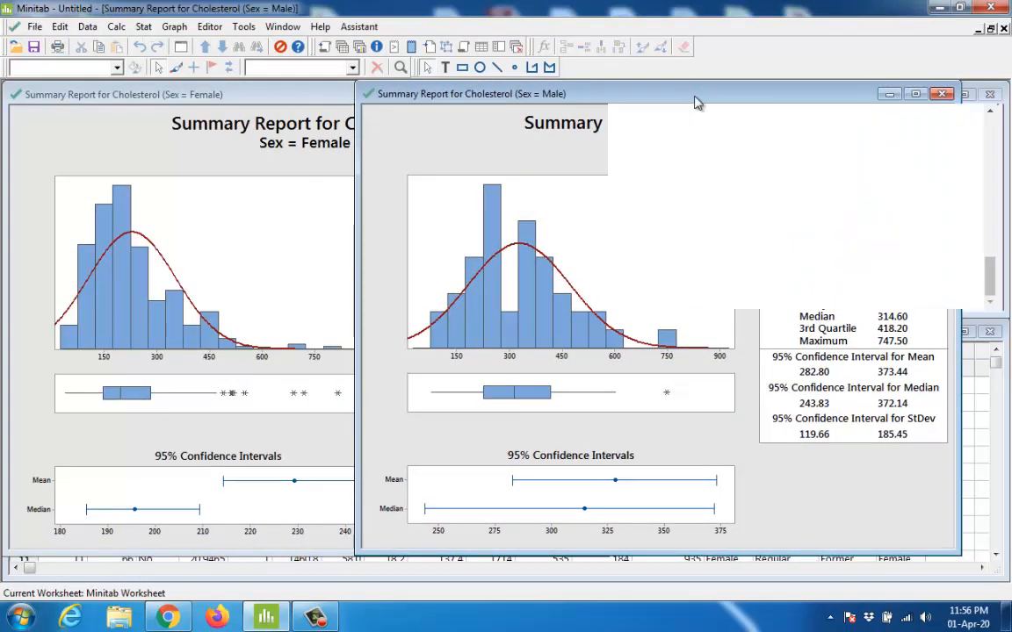
pyautogui.doubleClick(695, 101)
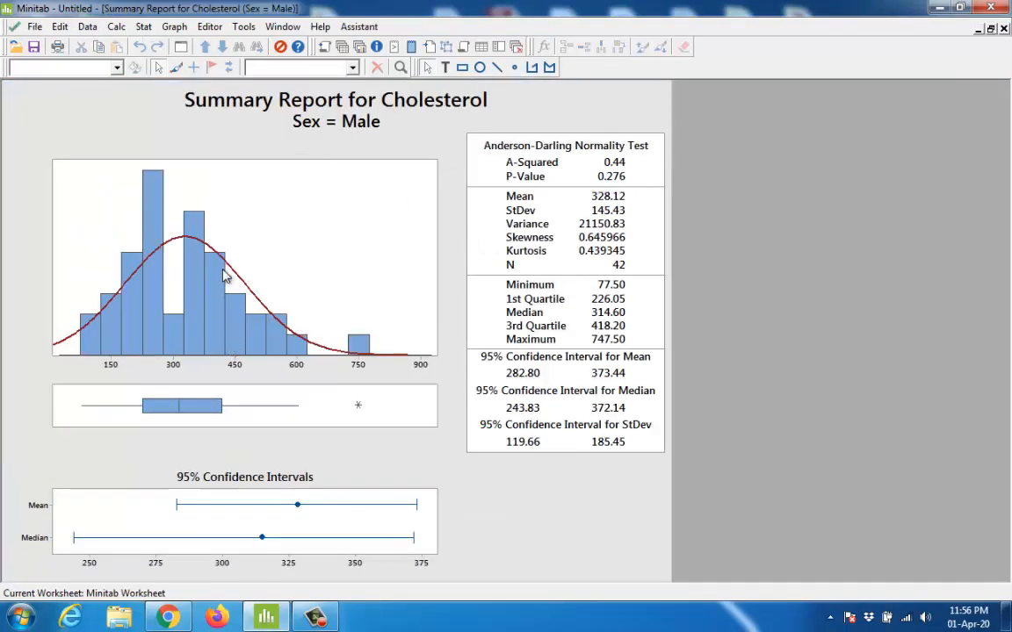
pyautogui.click(216, 406)
pyautogui.click(226, 521)
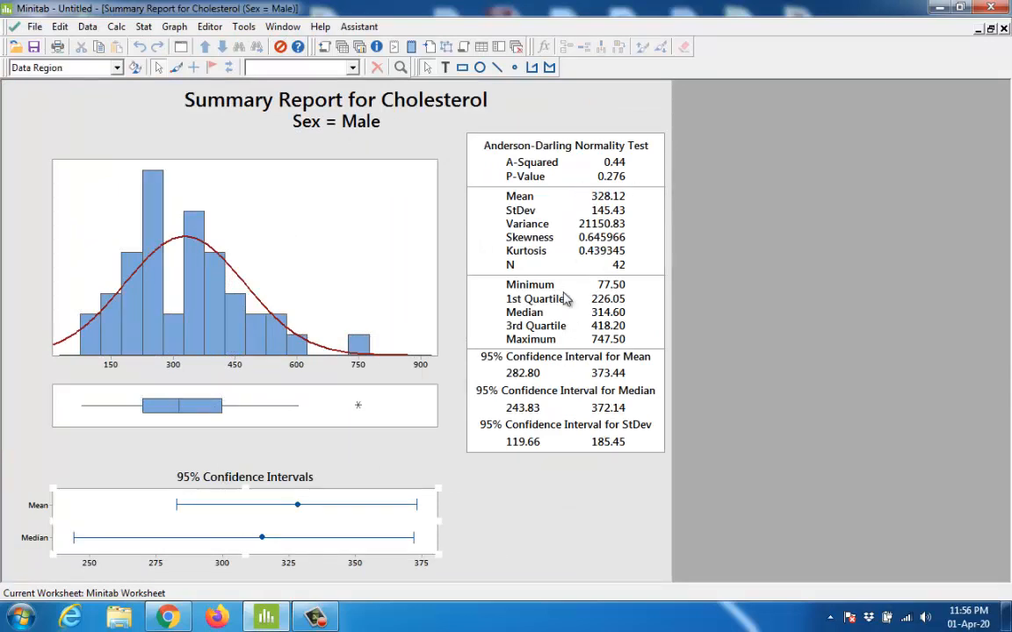
pyautogui.click(470, 250)
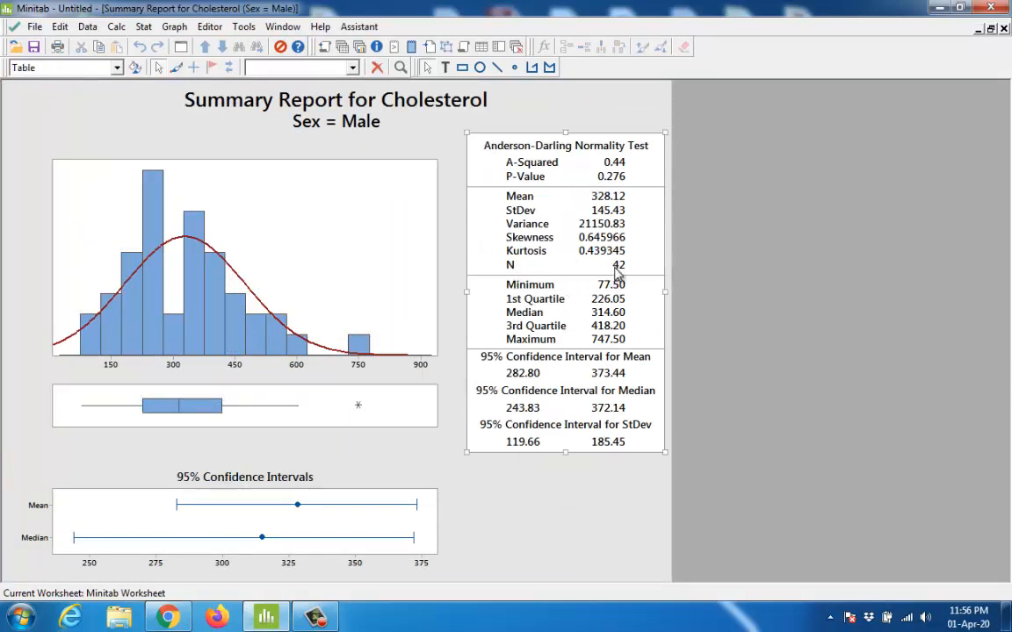
pyautogui.click(618, 265)
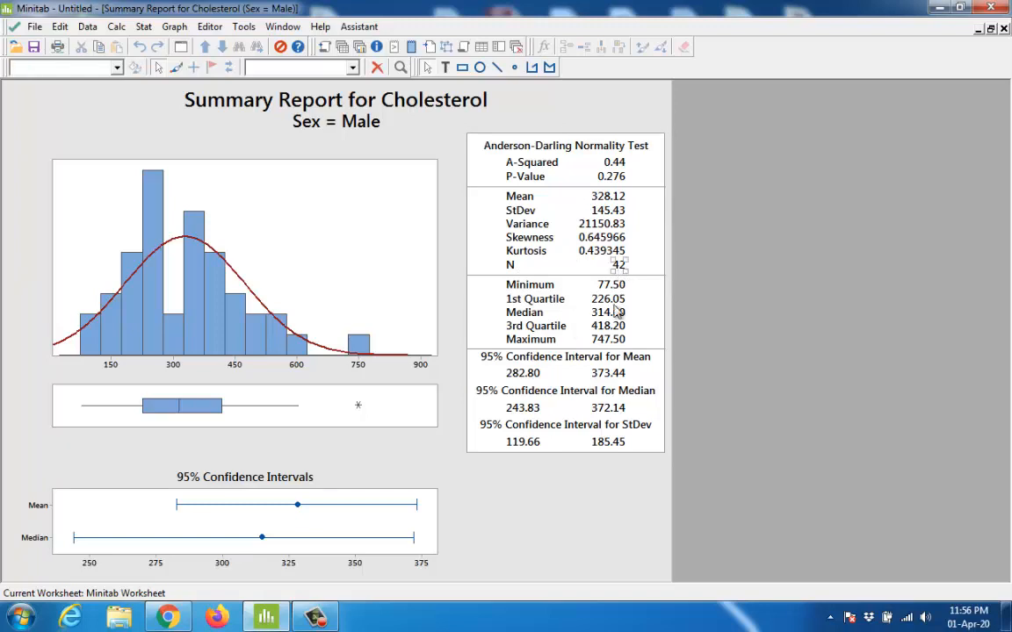
# - Close the male and female Cholesterol reports without saving them and restore the Session window
pyautogui.click(1005, 31)
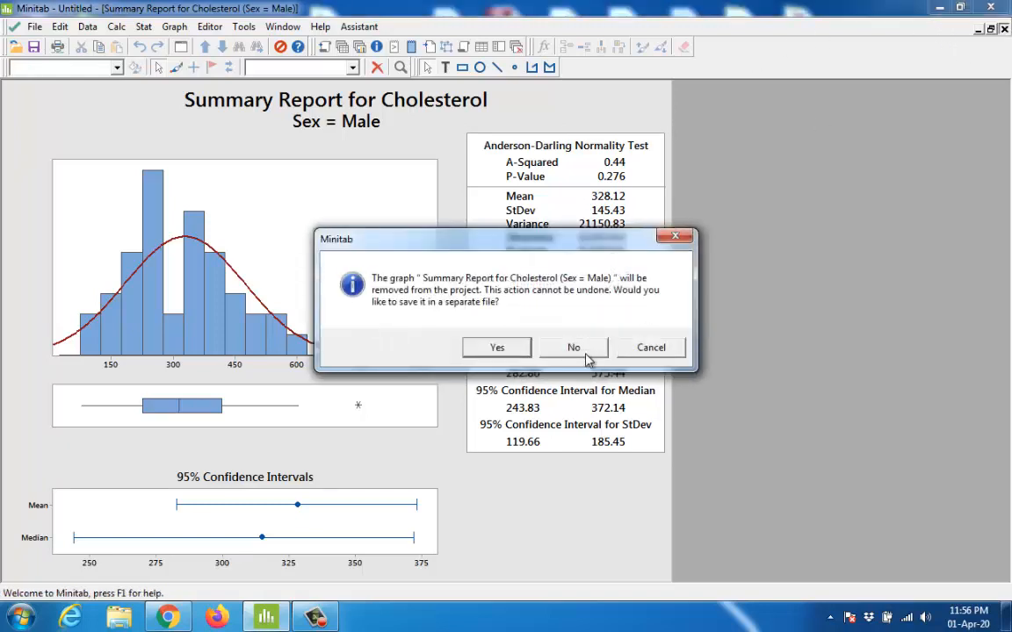
pyautogui.click(578, 345)
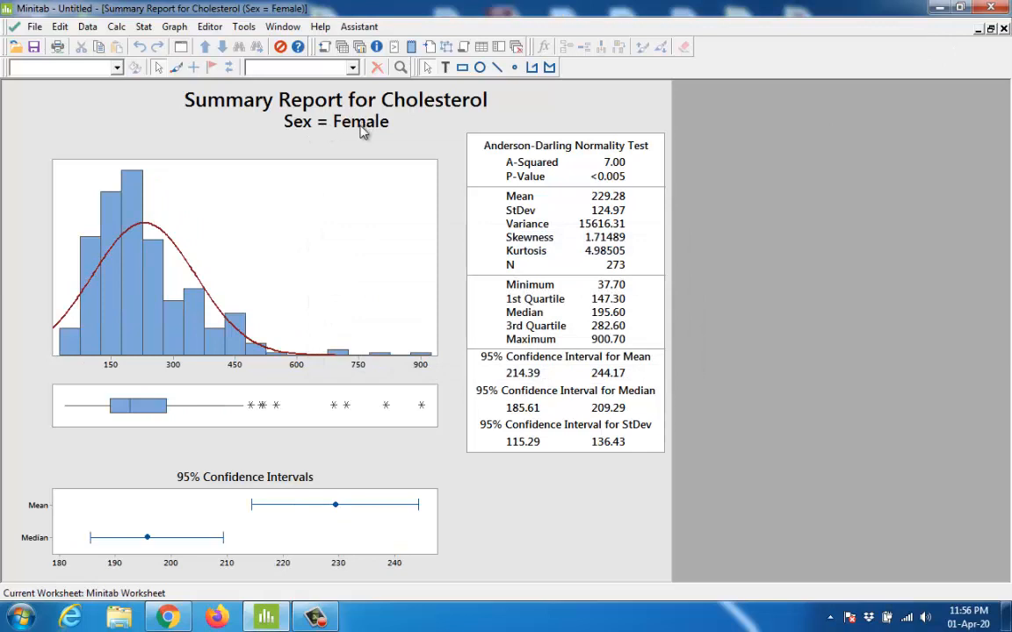
pyautogui.click(617, 272)
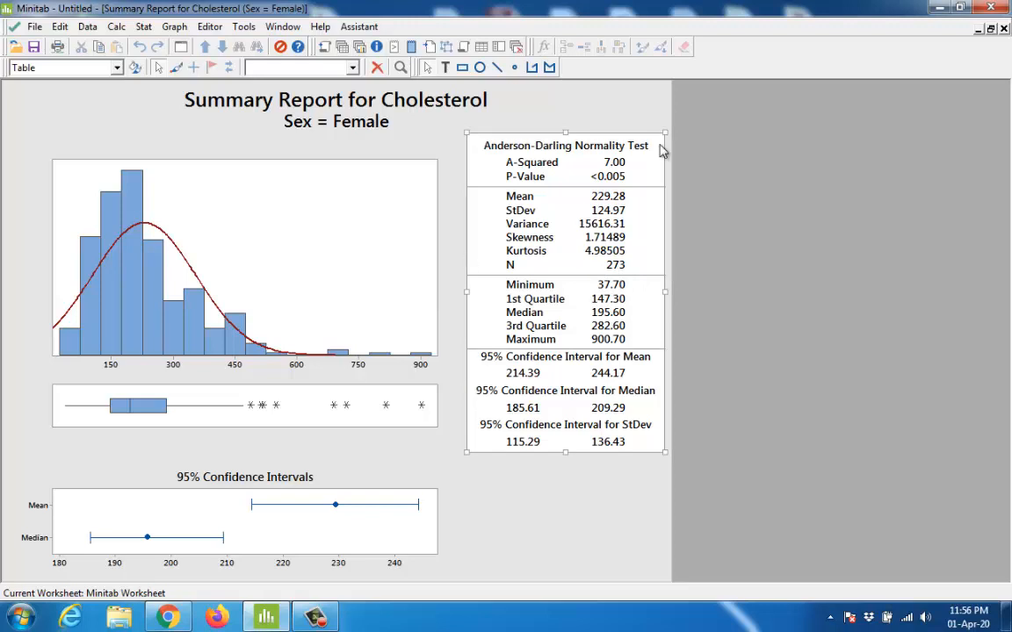
pyautogui.click(1004, 29)
pyautogui.click(576, 347)
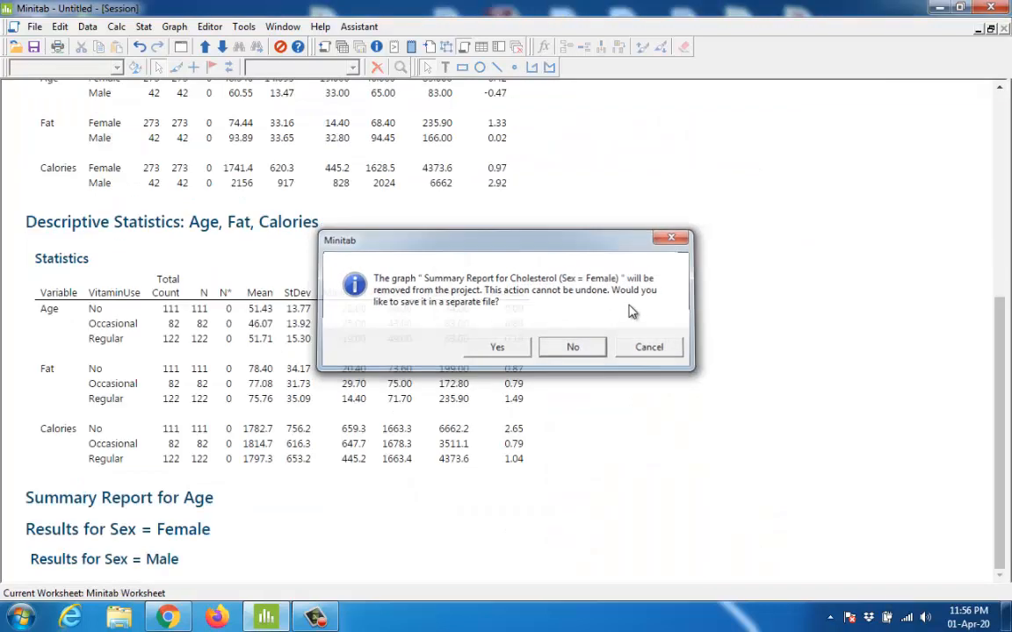
pyautogui.click(990, 29)
pyautogui.click(101, 28)
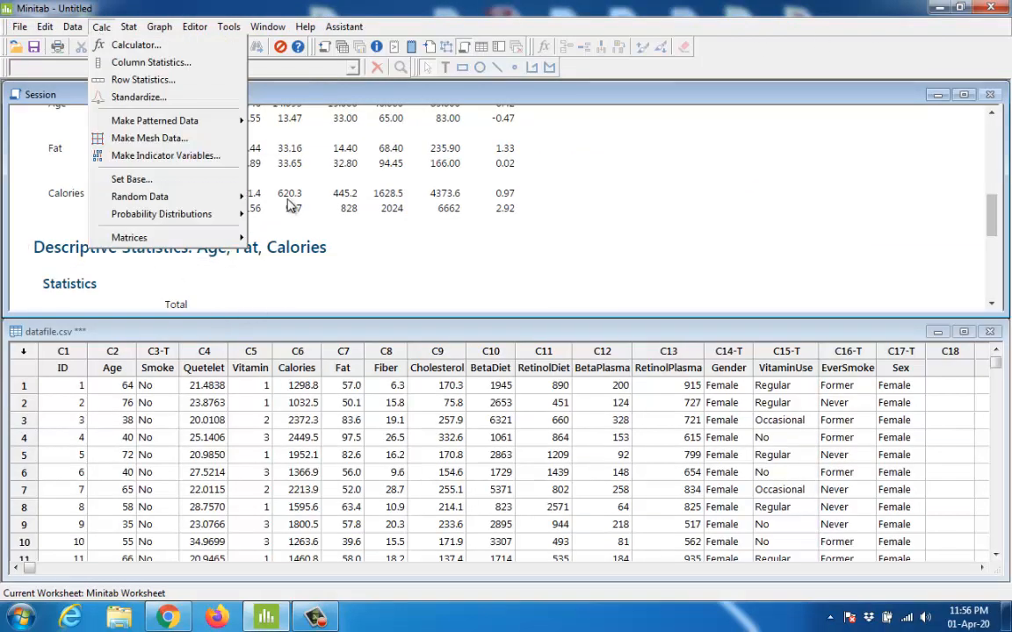
pyautogui.click(128, 28)
pyautogui.moveTo(139, 46)
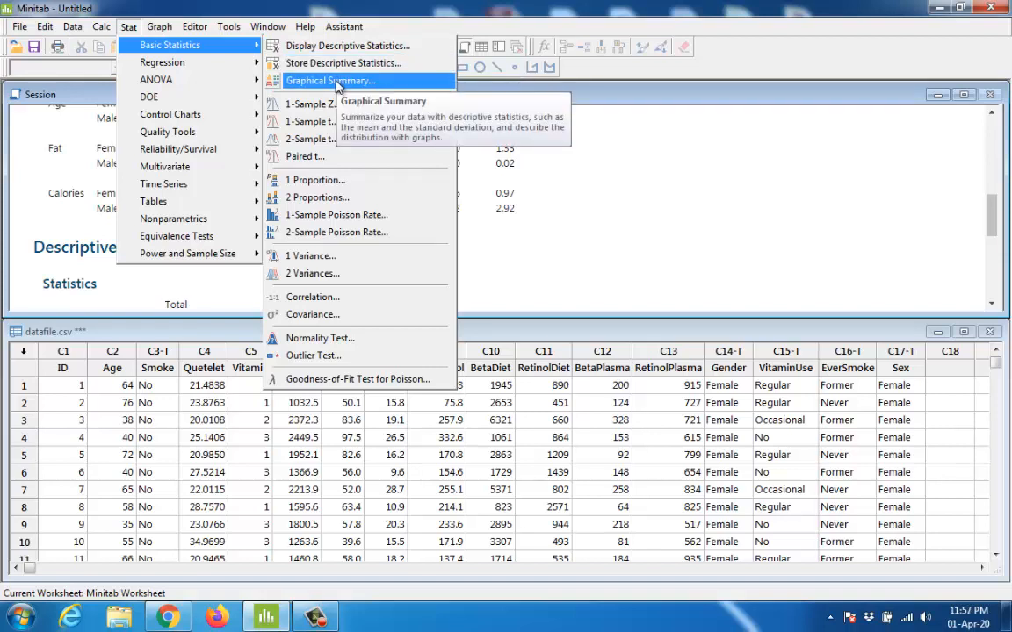
# - Examine the categorical columns Sex, VitaminUse and Smoke in the worksheet
pyautogui.click(897, 353)
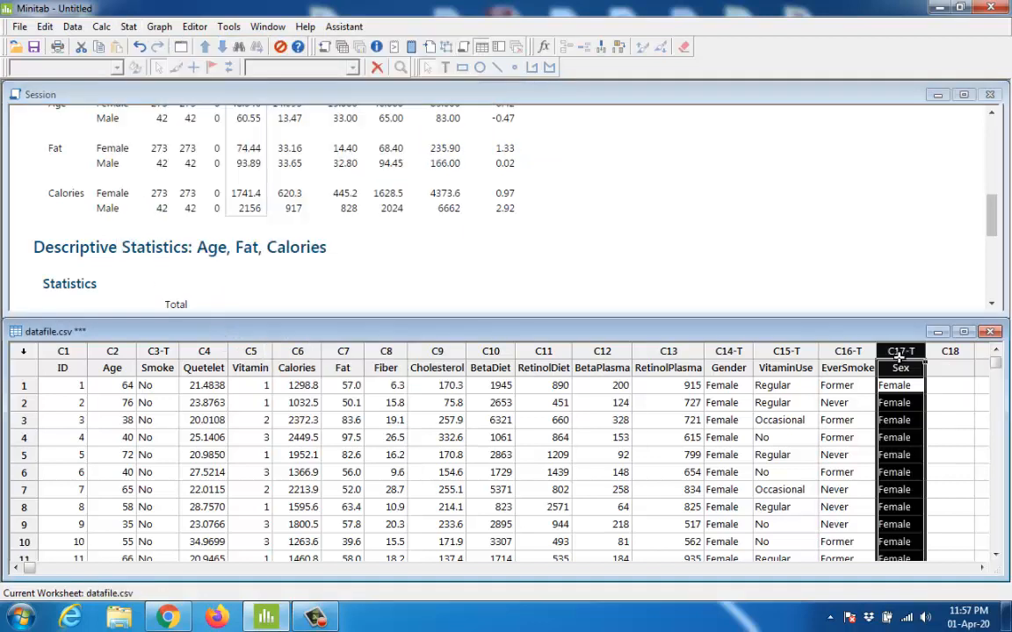
pyautogui.click(786, 353)
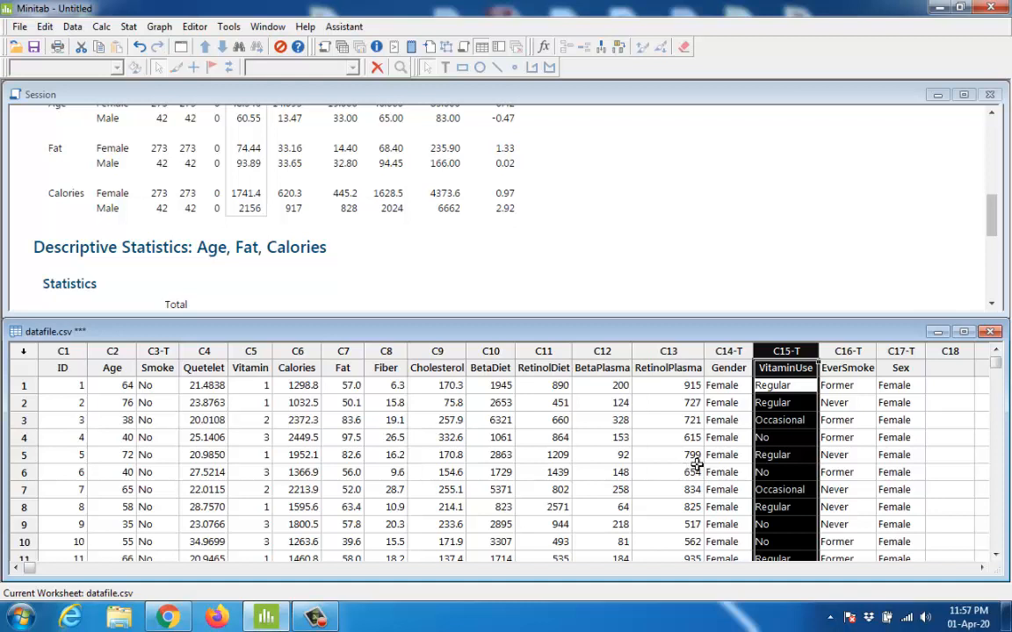
pyautogui.click(167, 367)
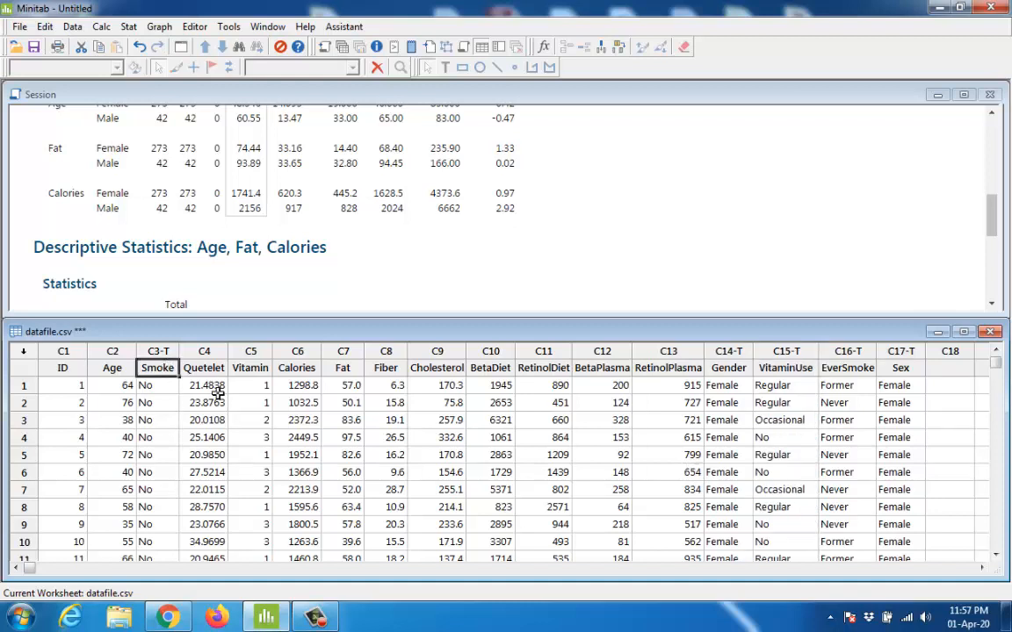
# - Tally the Smoke variable with counts, percents, cumulative counts and cumulative percents, without storing the results
pyautogui.click(130, 27)
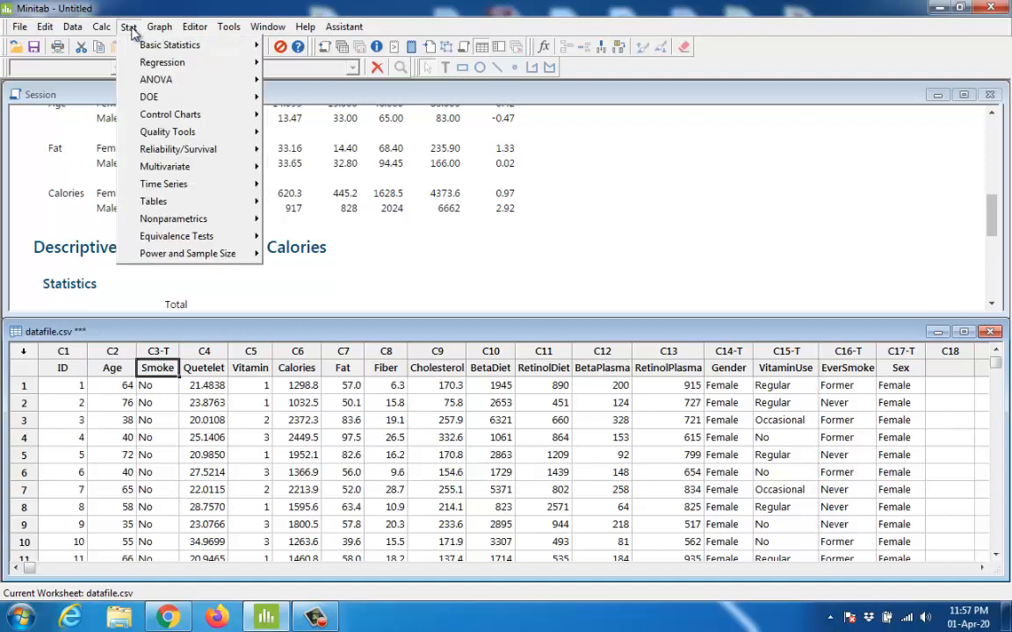
pyautogui.moveTo(151, 202)
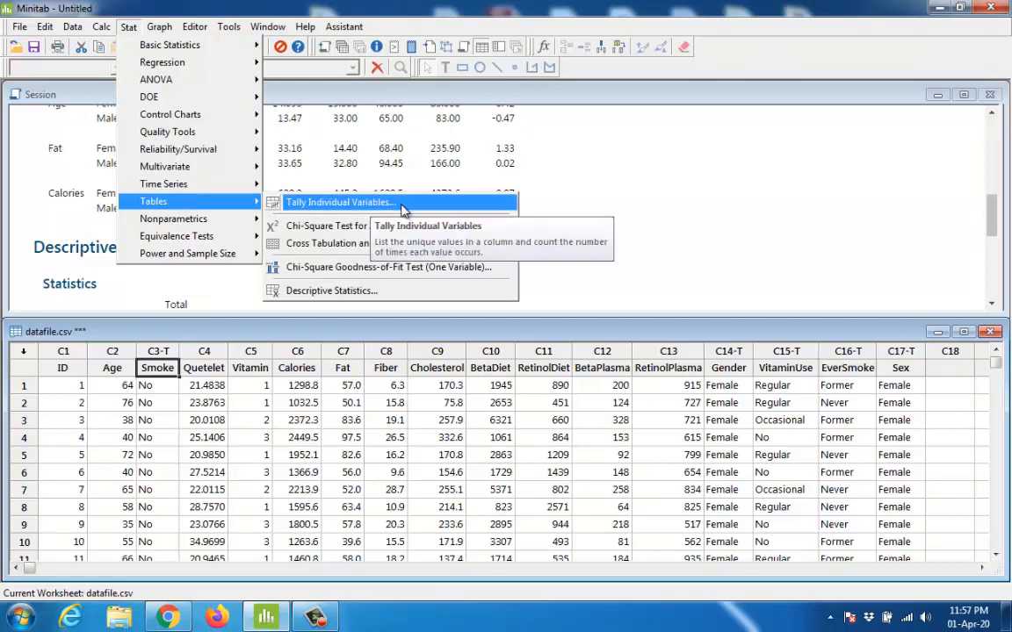
pyautogui.click(405, 210)
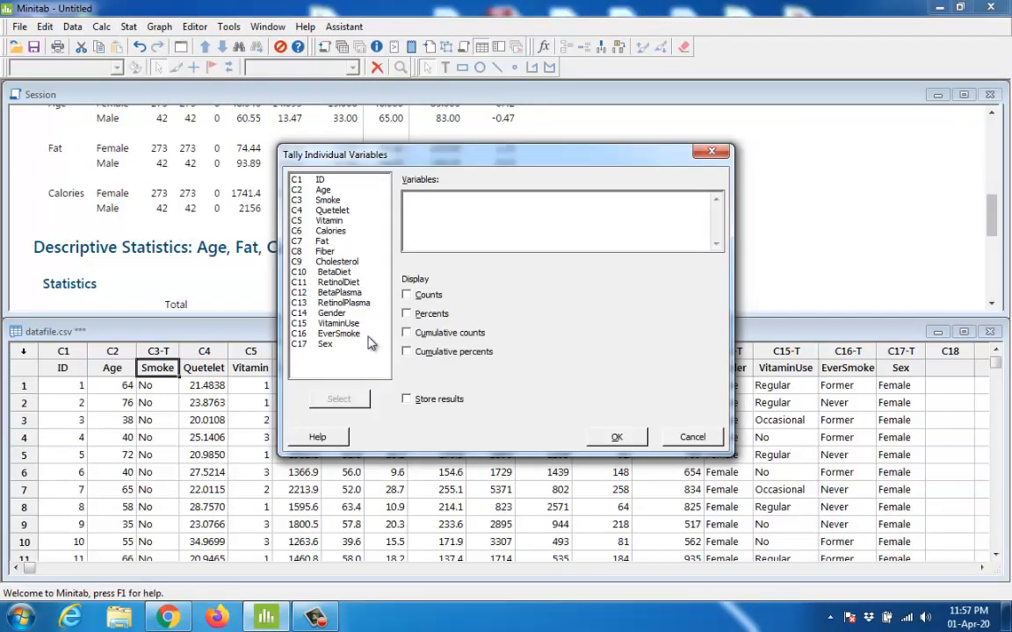
pyautogui.doubleClick(330, 202)
pyautogui.click(407, 295)
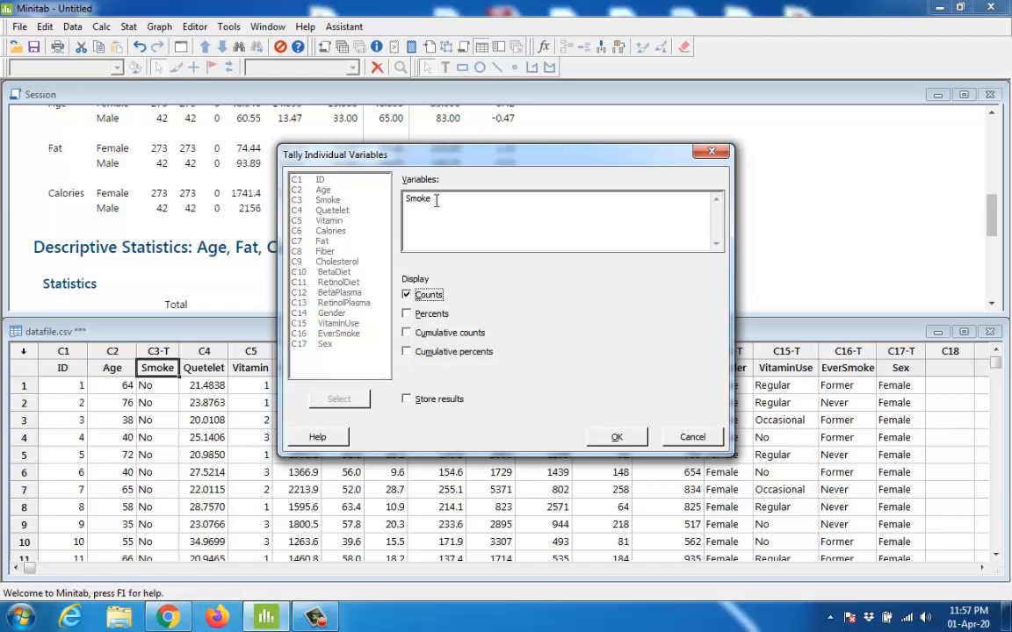
pyautogui.click(406, 314)
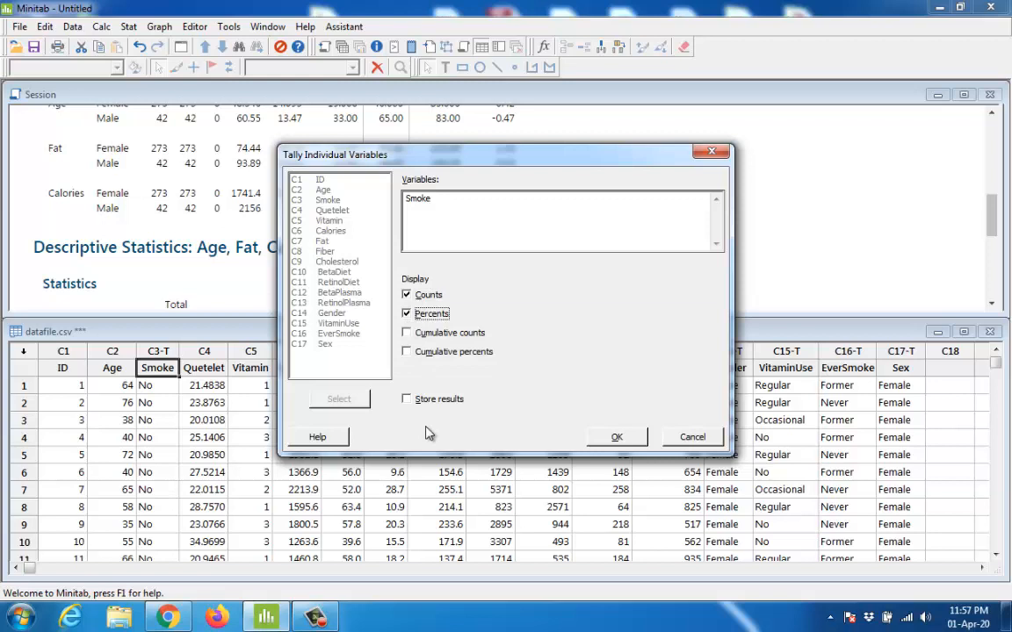
pyautogui.click(413, 334)
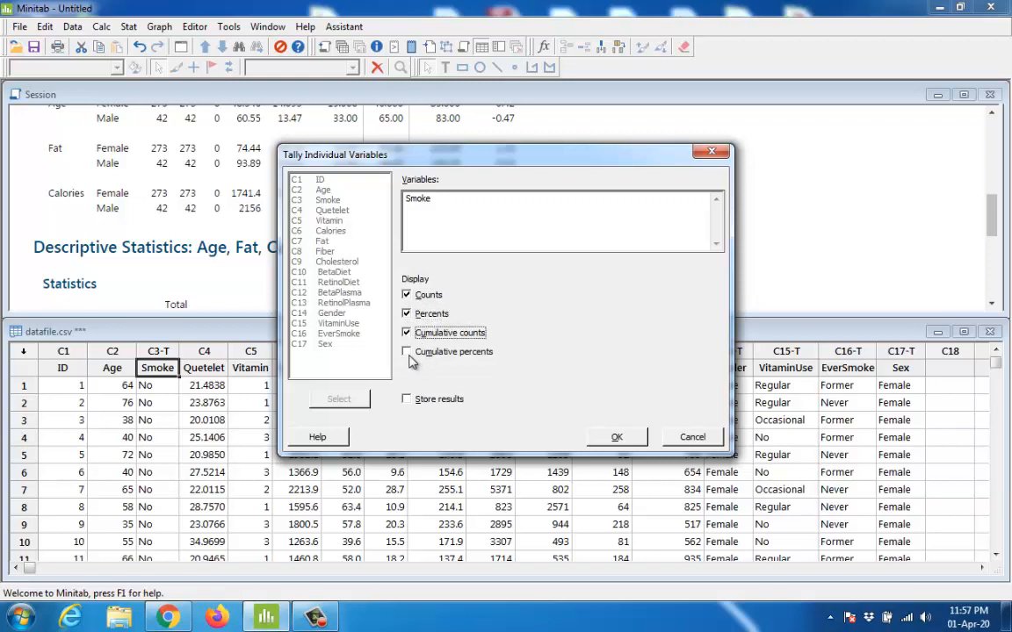
pyautogui.click(408, 354)
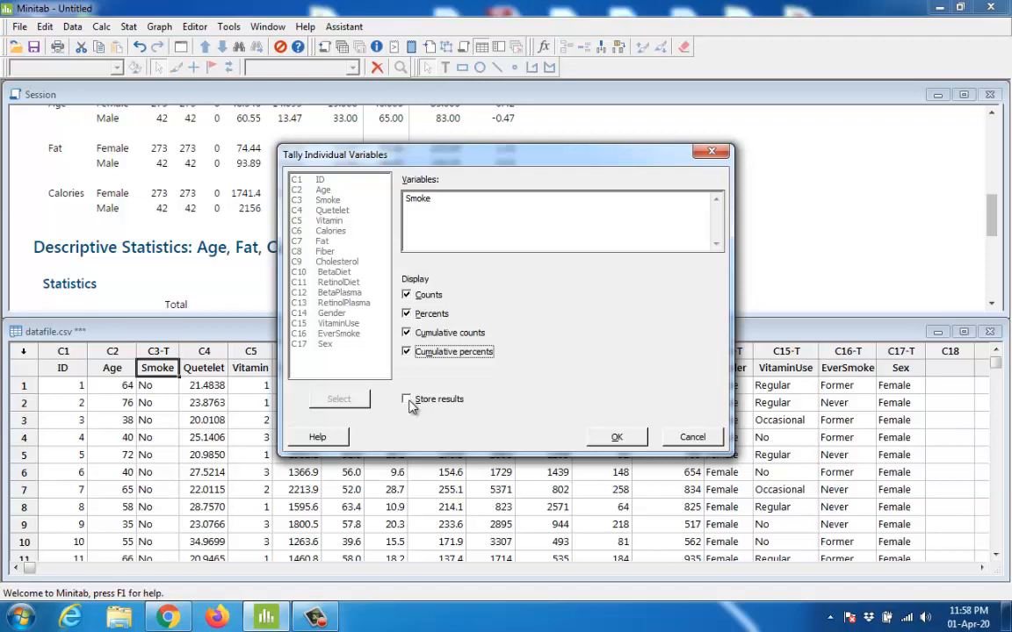
pyautogui.click(415, 404)
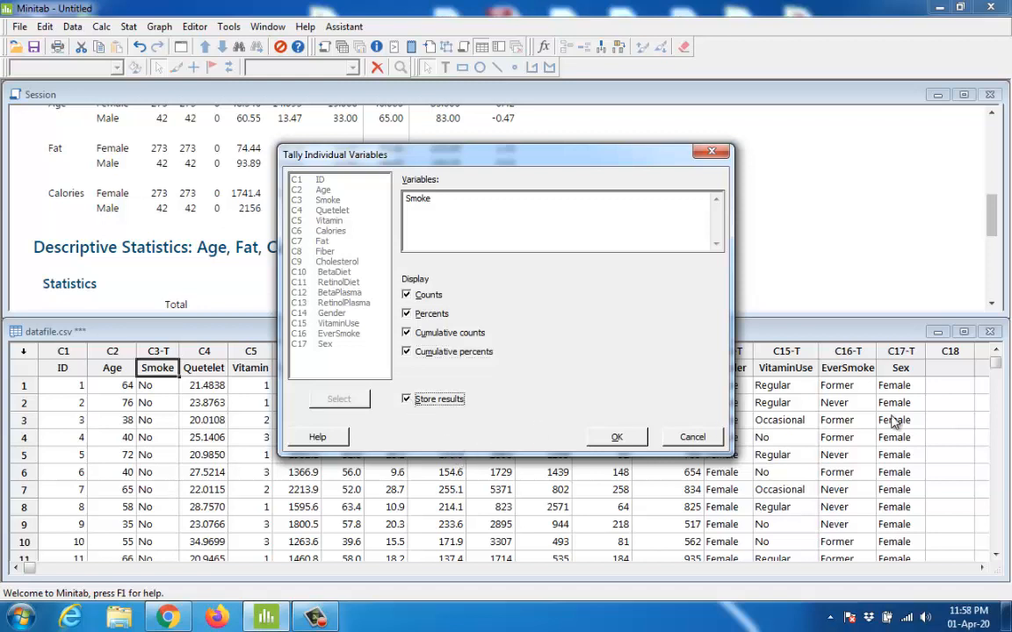
pyautogui.click(443, 404)
pyautogui.click(617, 438)
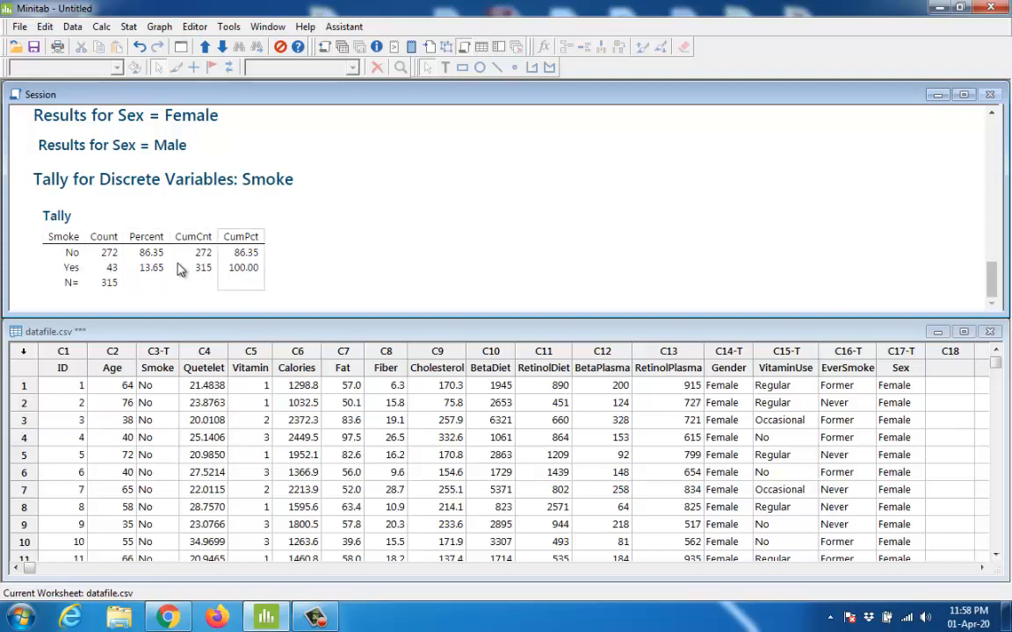
# - Rerun the Smoke tally with Store results enabled and view the tally columns added to the worksheet
pyautogui.click(181, 52)
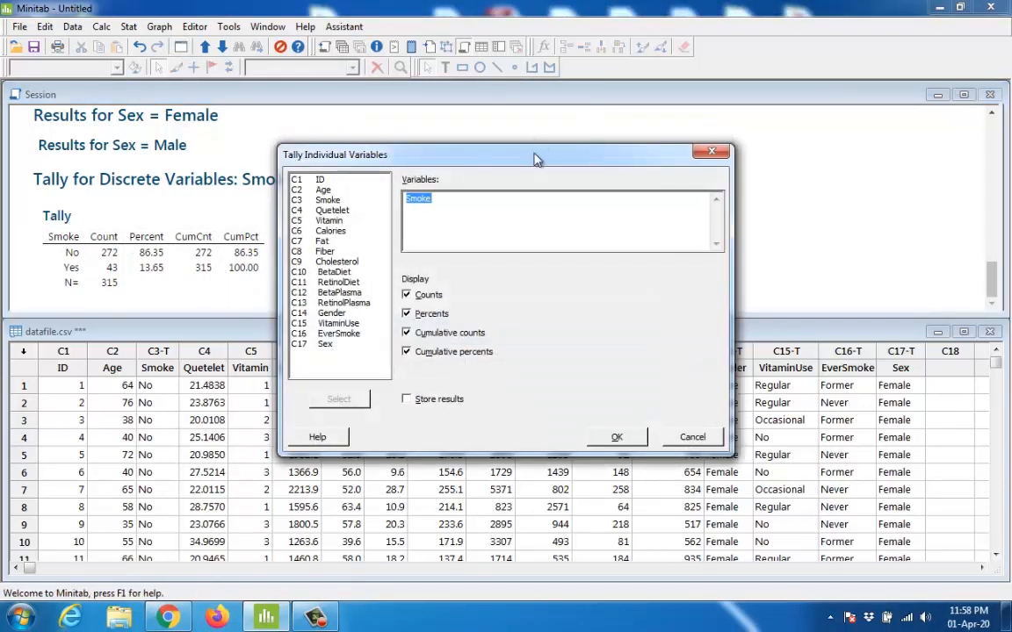
pyautogui.moveTo(537, 159); pyautogui.dragTo(538, 140)
pyautogui.click(407, 380)
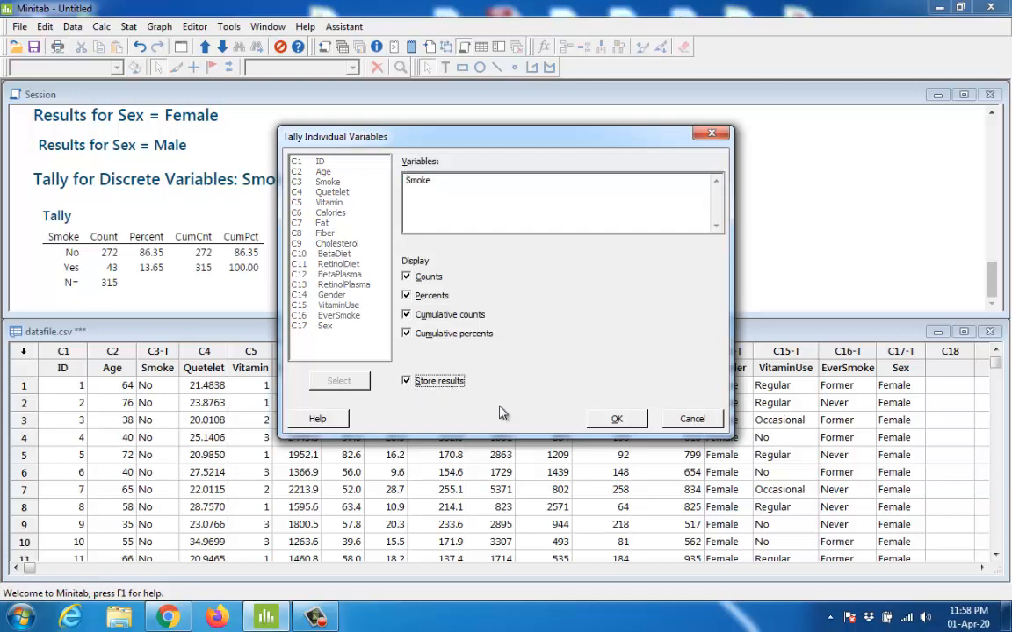
pyautogui.click(616, 418)
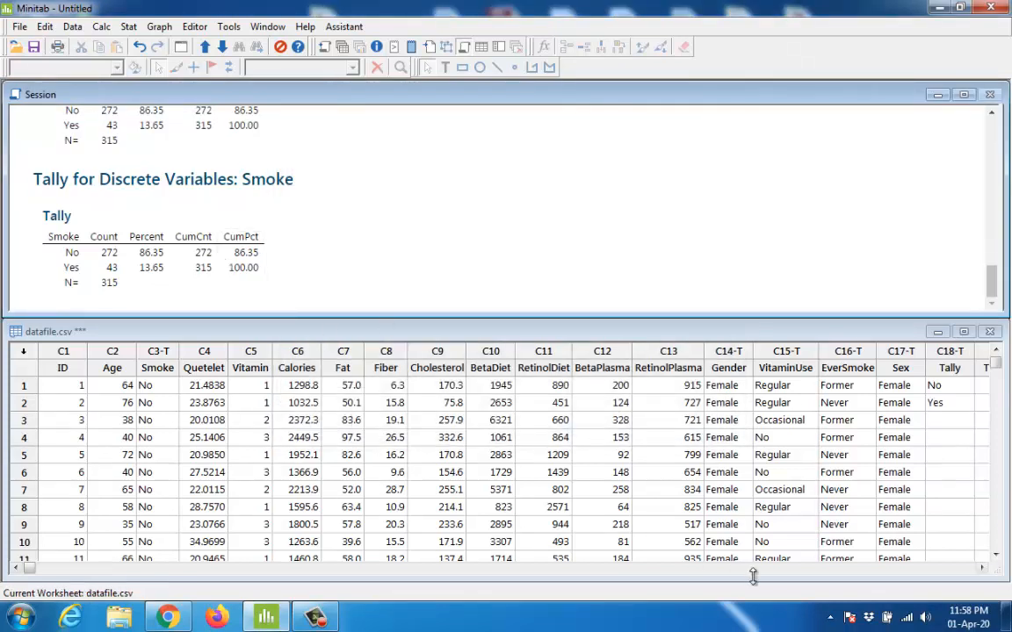
pyautogui.click(982, 569)
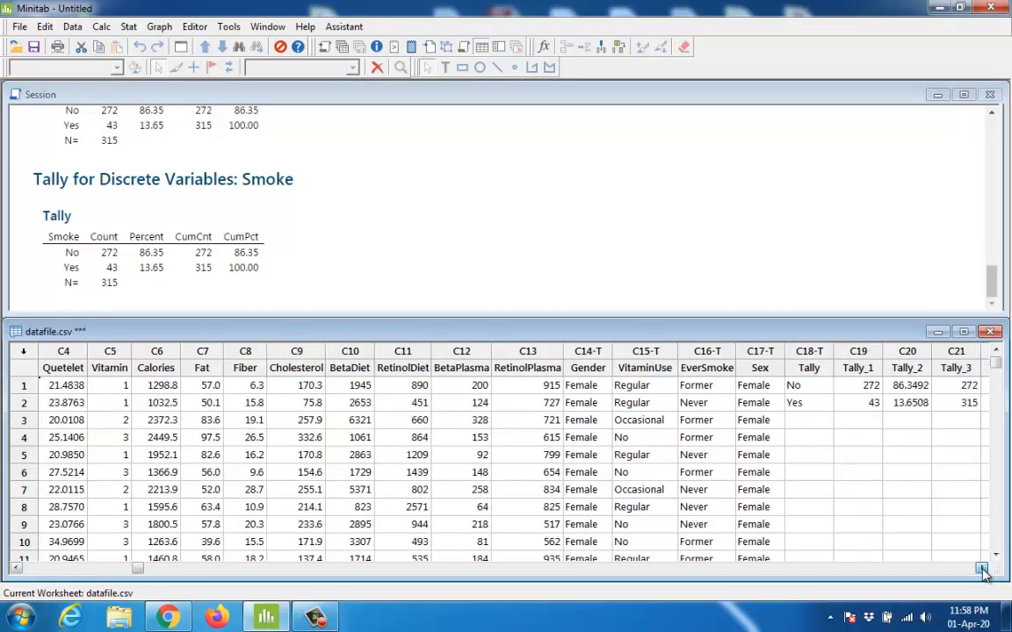
pyautogui.click(983, 570)
pyautogui.click(983, 570)
pyautogui.click(983, 570)
pyautogui.click(983, 570)
# - Delete the stored tally columns C18 to C22 from the worksheet and return to the ID column
pyautogui.click(620, 368)
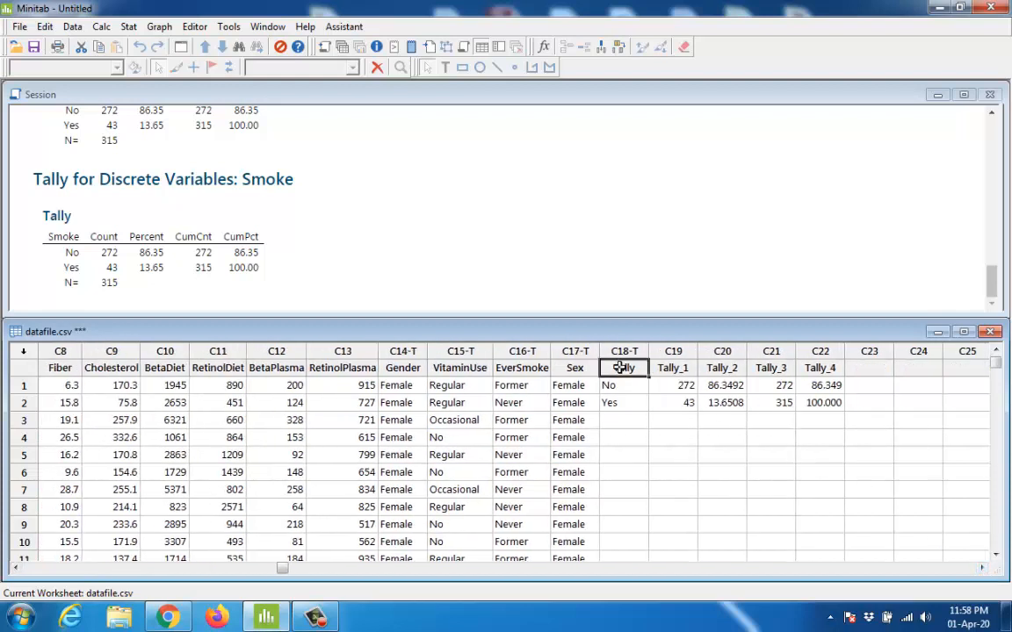
pyautogui.moveTo(620, 368); pyautogui.dragTo(826, 406)
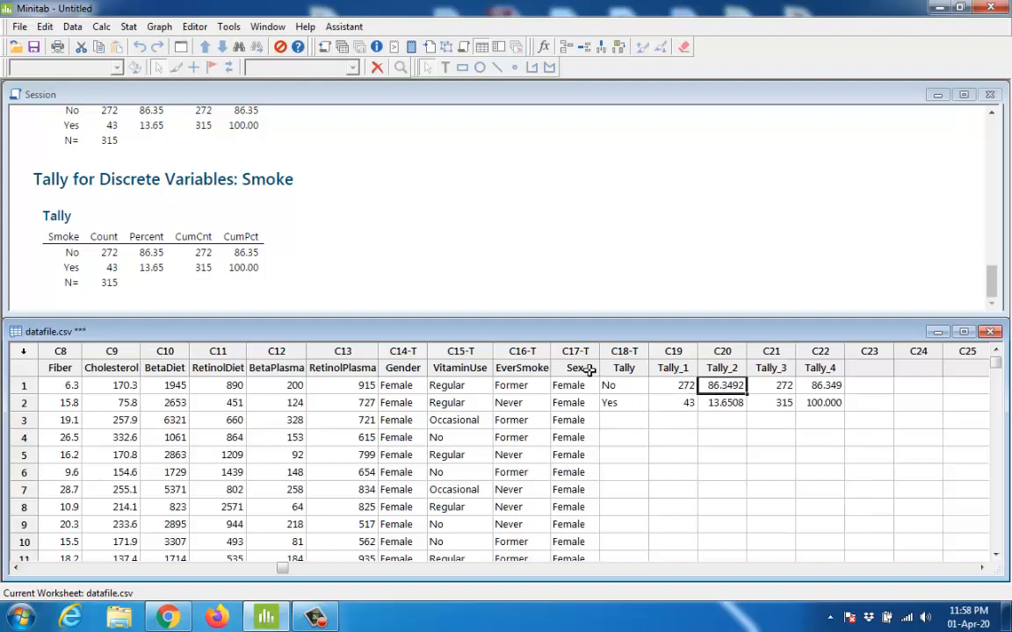
pyautogui.moveTo(619, 385); pyautogui.dragTo(808, 402)
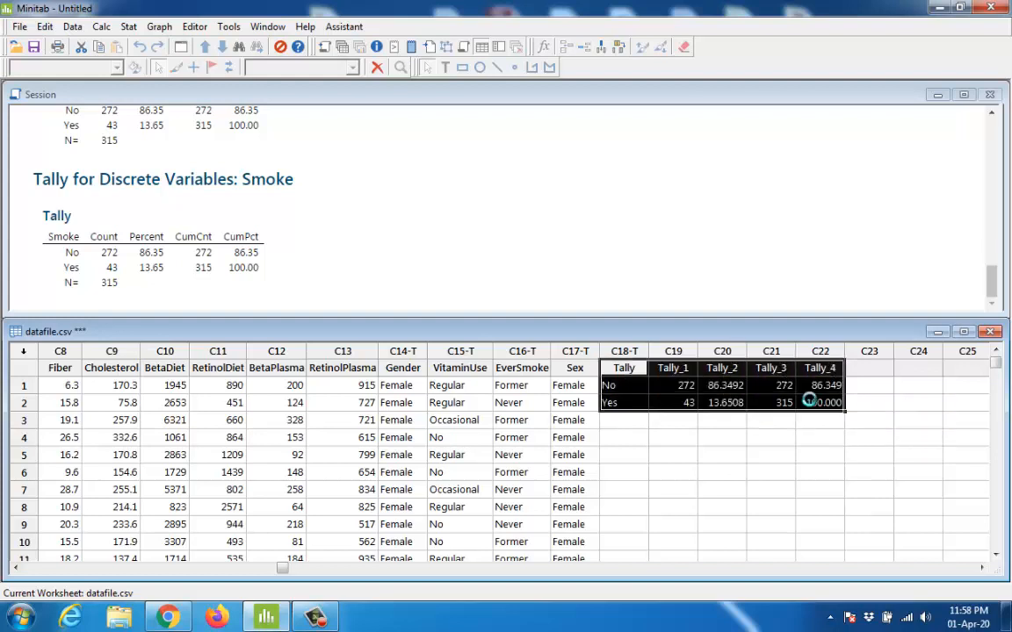
pyautogui.press('Delete')
pyautogui.click(707, 427)
pyautogui.click(626, 382)
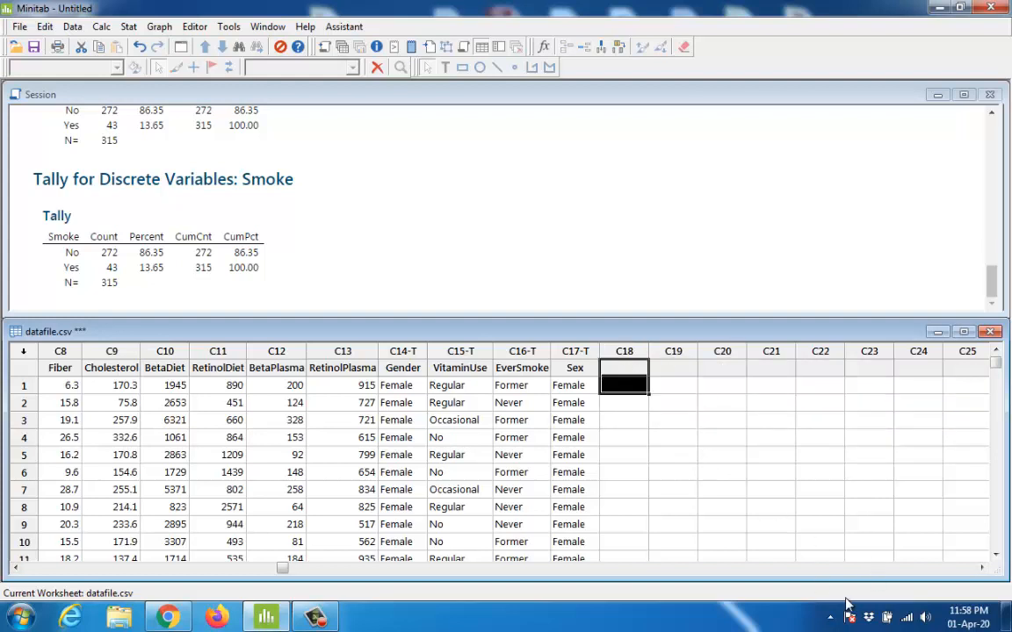
pyautogui.moveTo(282, 570); pyautogui.dragTo(22, 571)
pyautogui.click(64, 369)
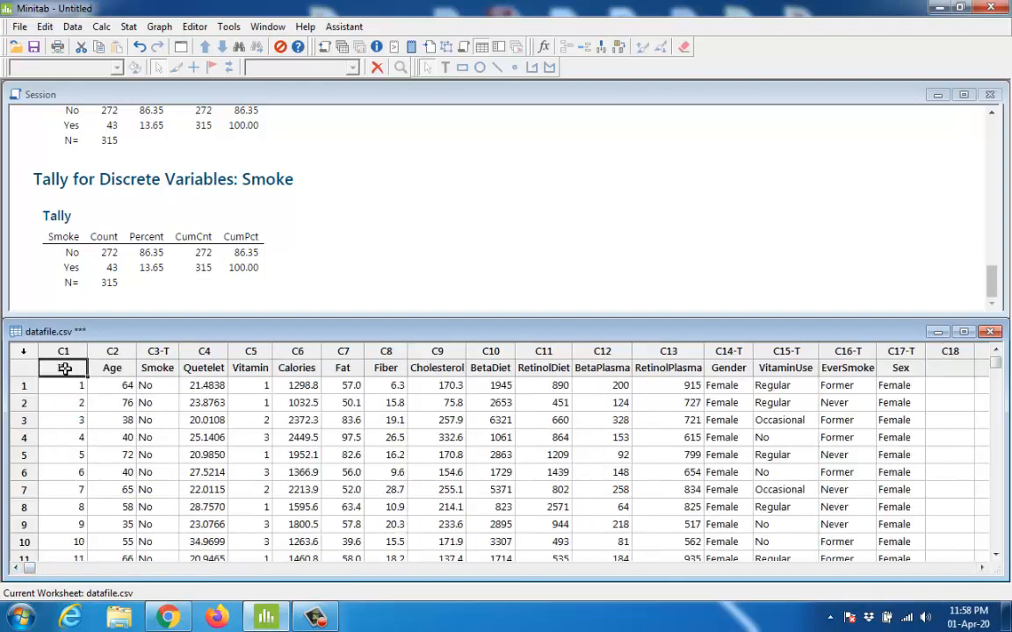
# - Cross-tabulate raw categorical data with Sex as rows and VitaminUse as columns, displaying counts and row percents
pyautogui.click(128, 27)
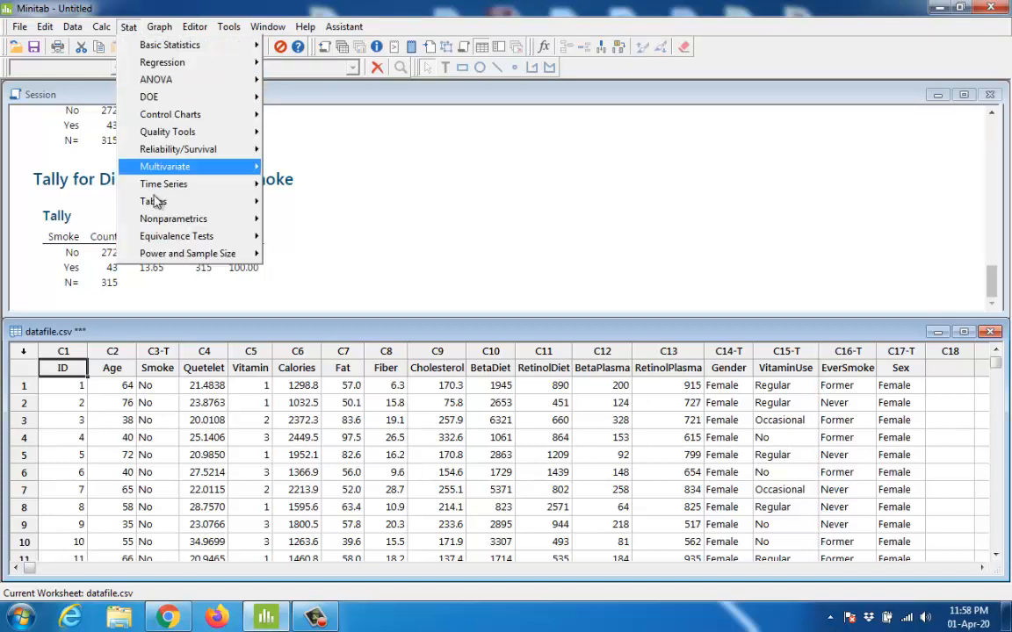
pyautogui.moveTo(153, 202)
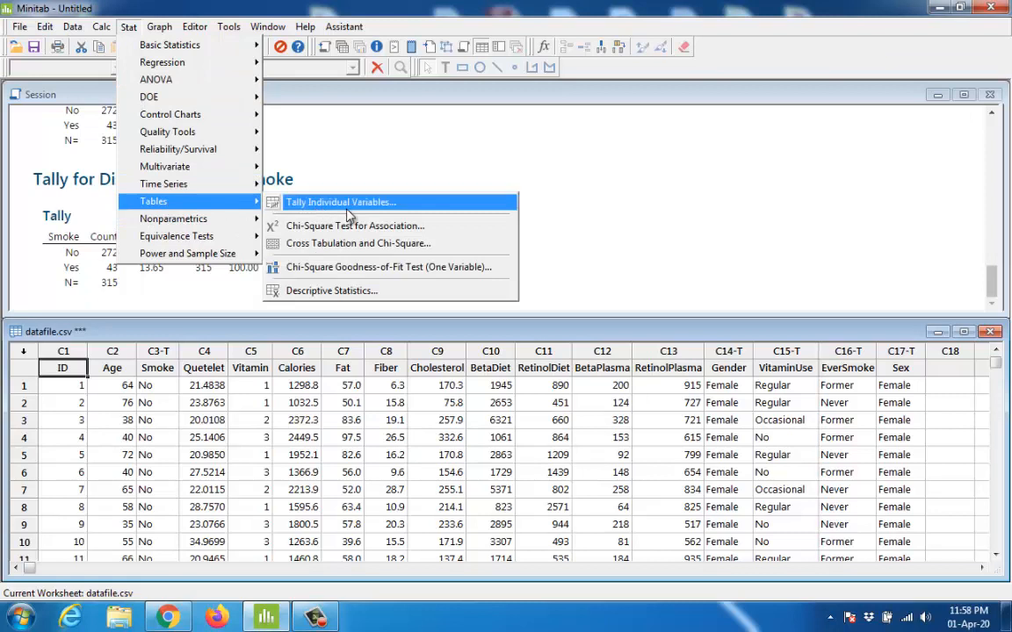
pyautogui.click(364, 254)
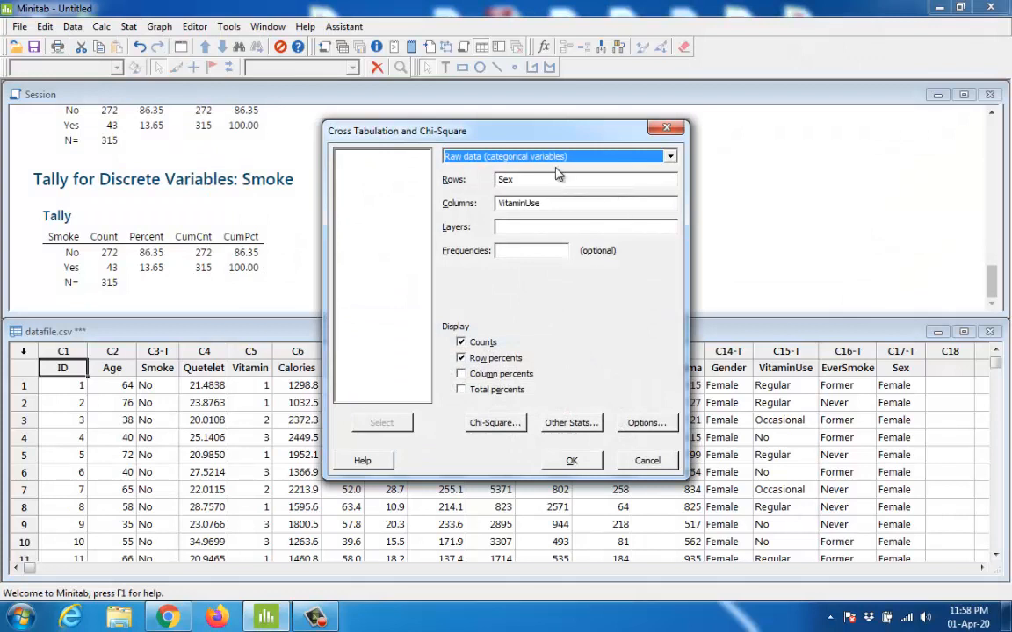
pyautogui.click(506, 156)
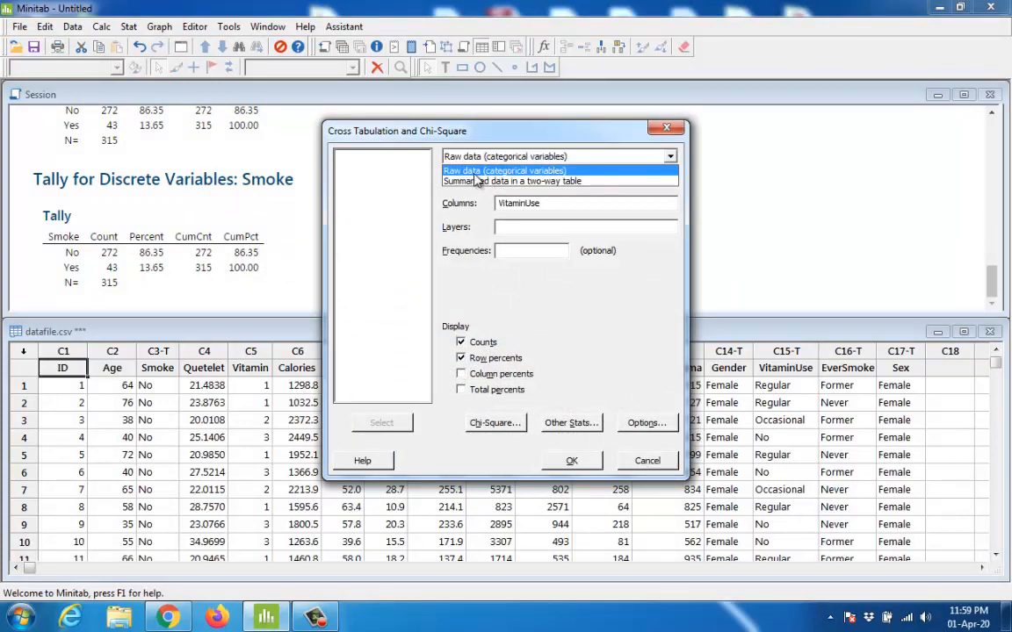
pyautogui.click(566, 172)
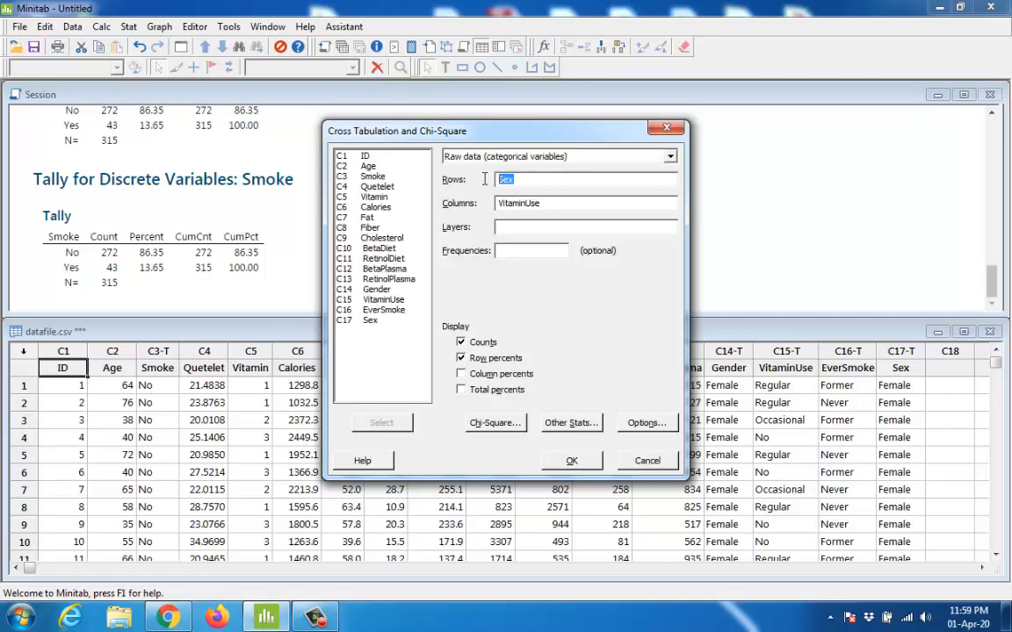
pyautogui.press('BackSpace')
pyautogui.press('Tab')
pyautogui.press('BackSpace')
pyautogui.doubleClick(351, 320)
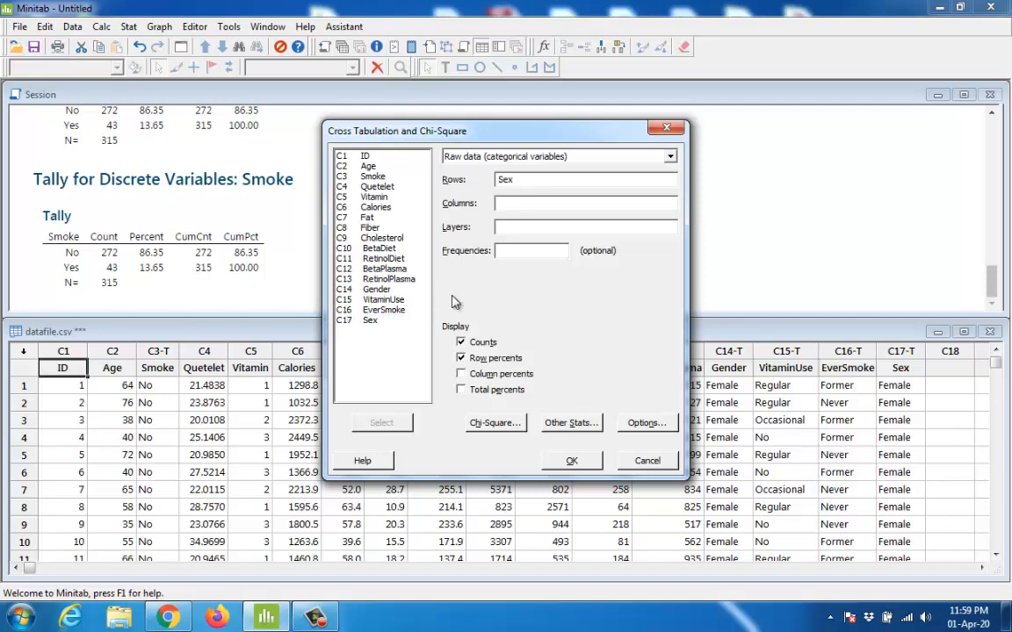
pyautogui.doubleClick(390, 302)
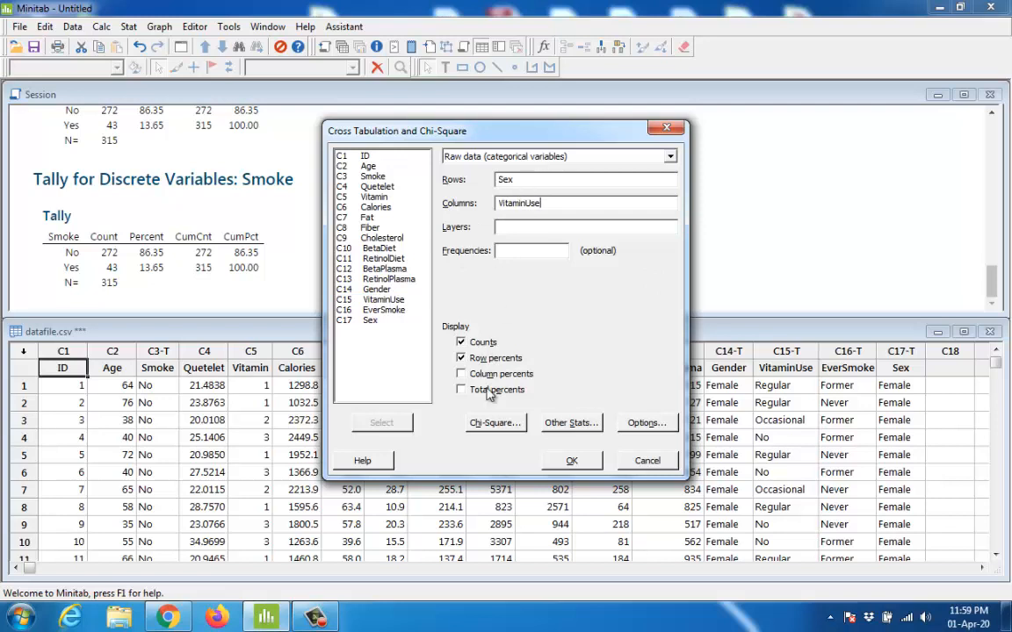
pyautogui.click(462, 343)
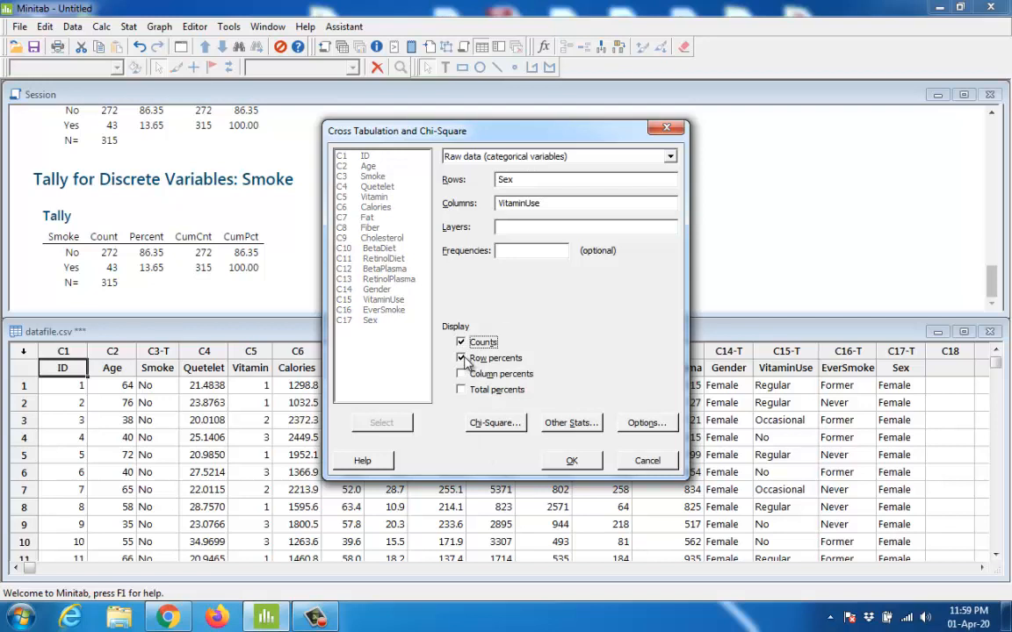
pyautogui.click(572, 462)
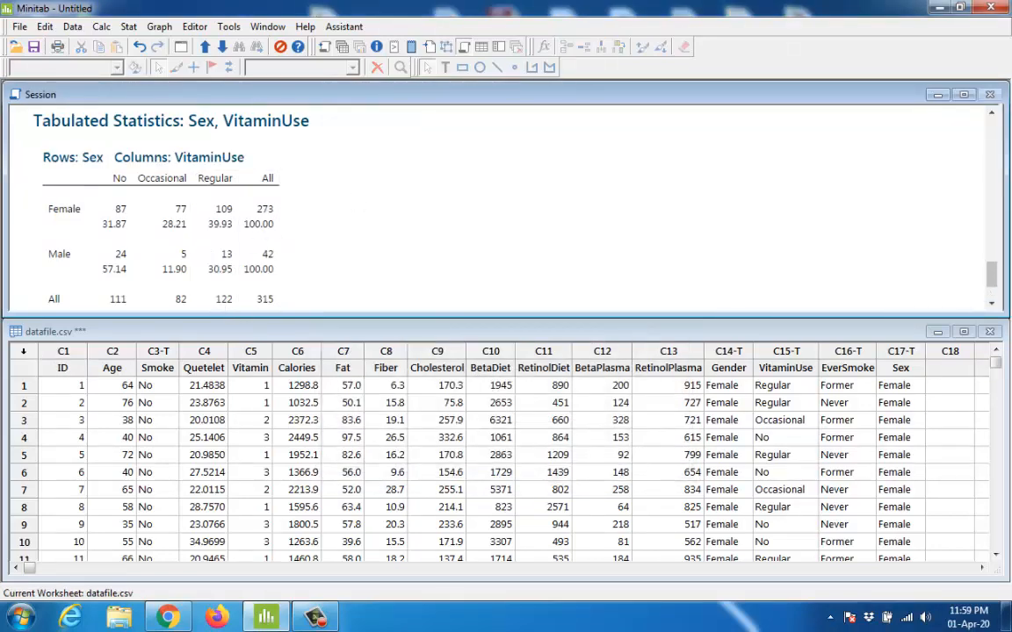
# - Maximize the Session window to examine the Sex by VitaminUse table, then restore it alongside the worksheet
pyautogui.click(963, 94)
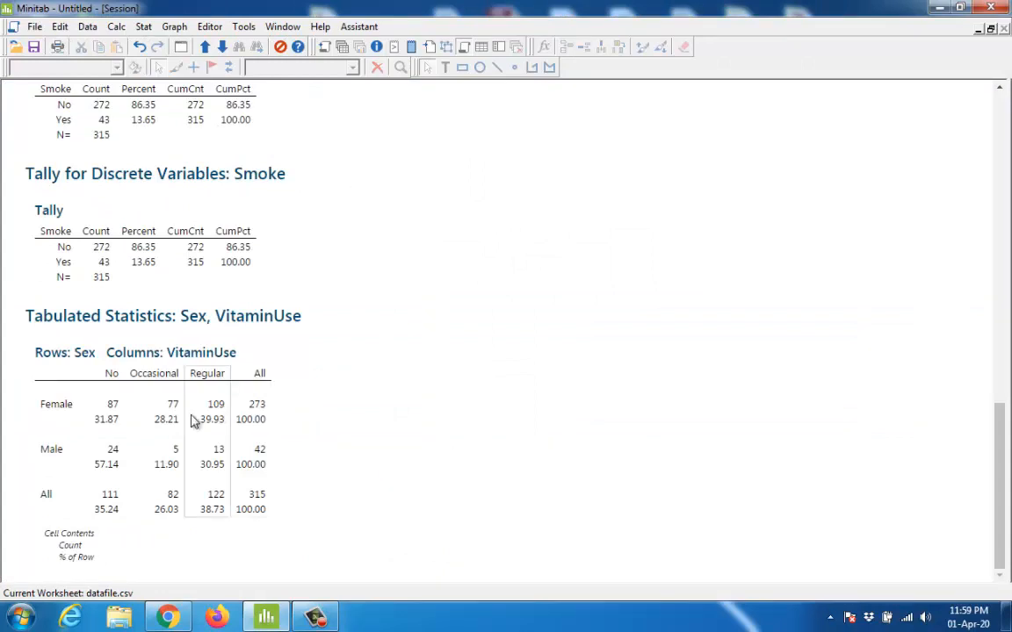
pyautogui.click(83, 347)
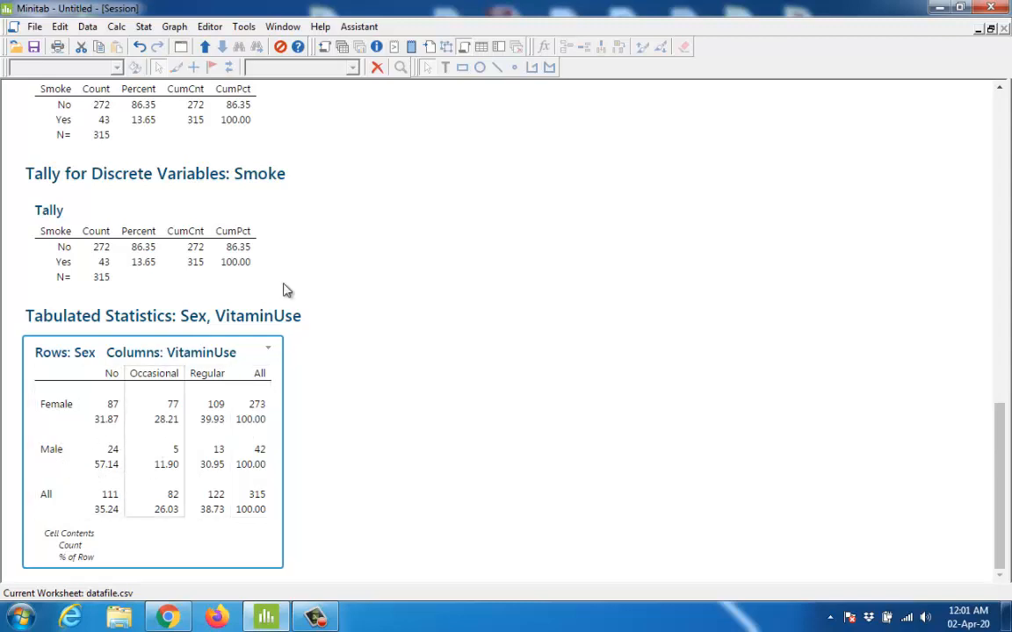
pyautogui.click(990, 29)
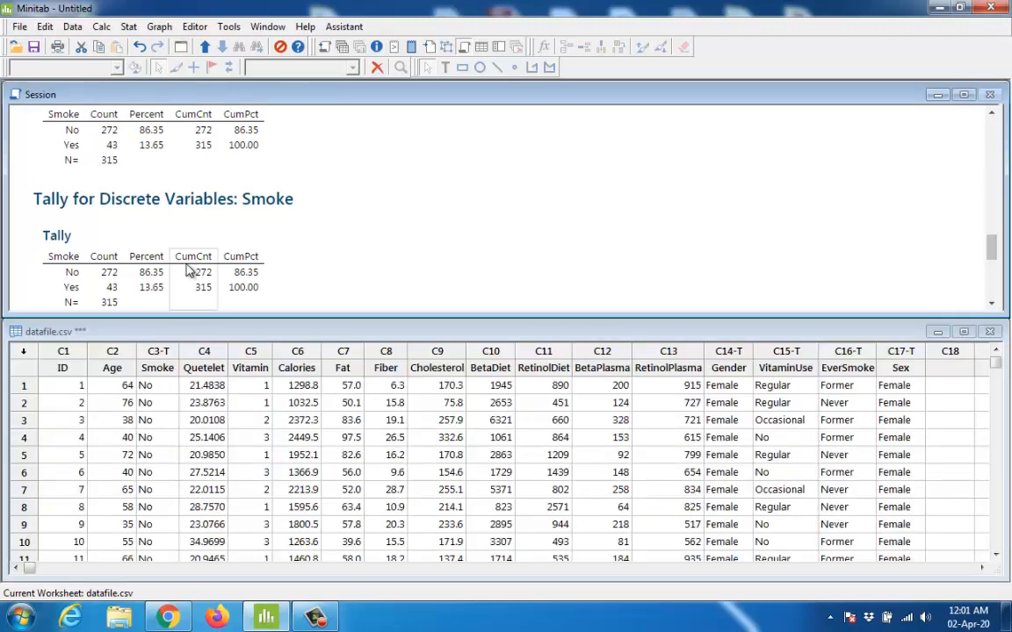
pyautogui.scroll(-10, 167, 255)
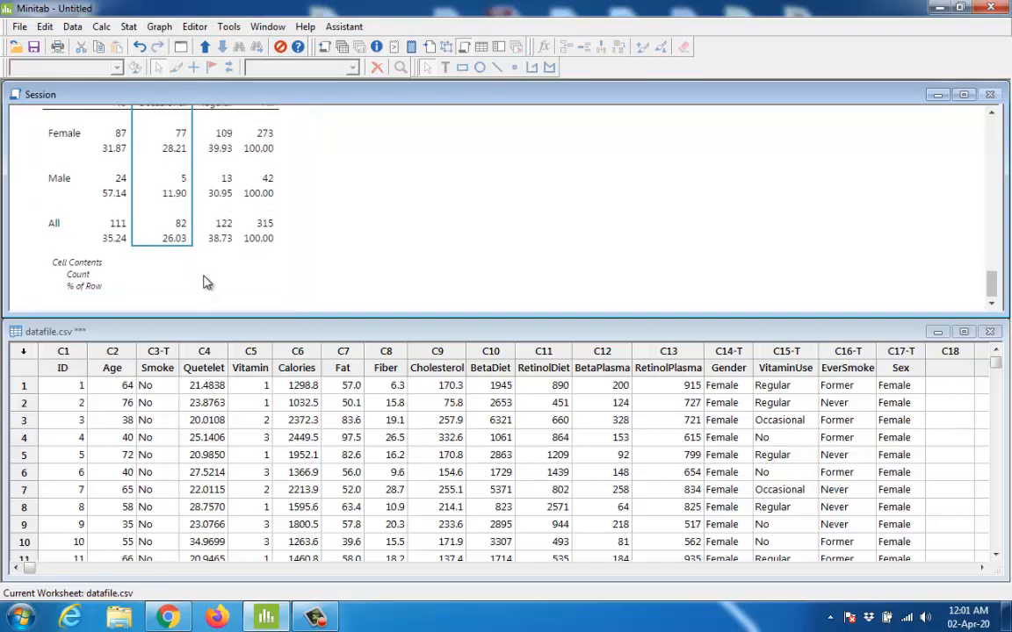
# - Name the empty worksheet column C21 Males
pyautogui.click(950, 386)
pyautogui.press('Right')
pyautogui.press('Right')
pyautogui.press('Right')
pyautogui.press('Right')
pyautogui.press('Right')
pyautogui.press('Right')
pyautogui.press('Right')
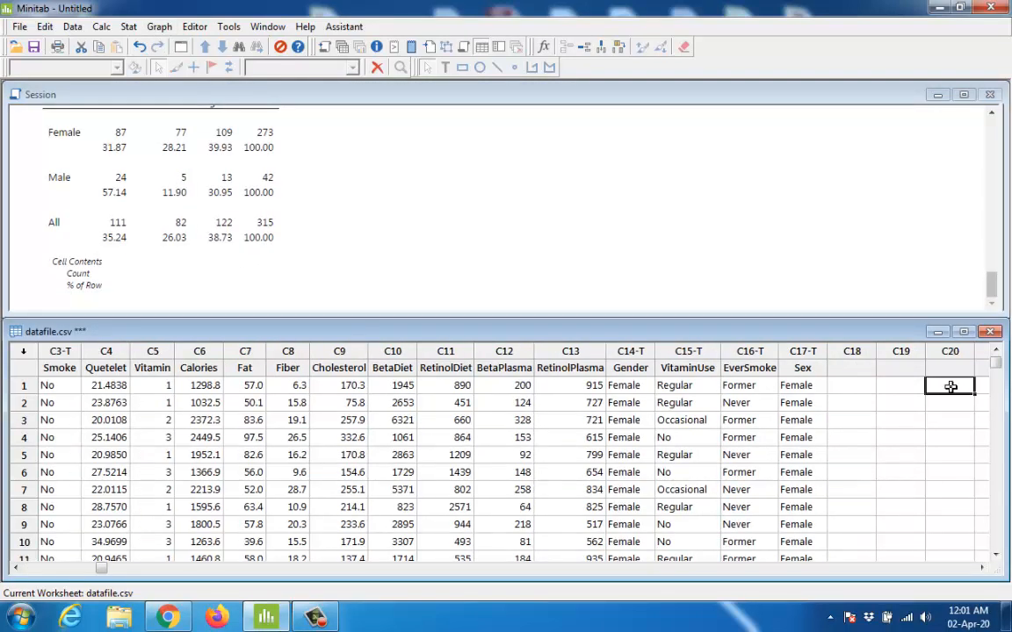
pyautogui.press('Left')
pyautogui.press('Left')
pyautogui.press('Left')
pyautogui.press('Left')
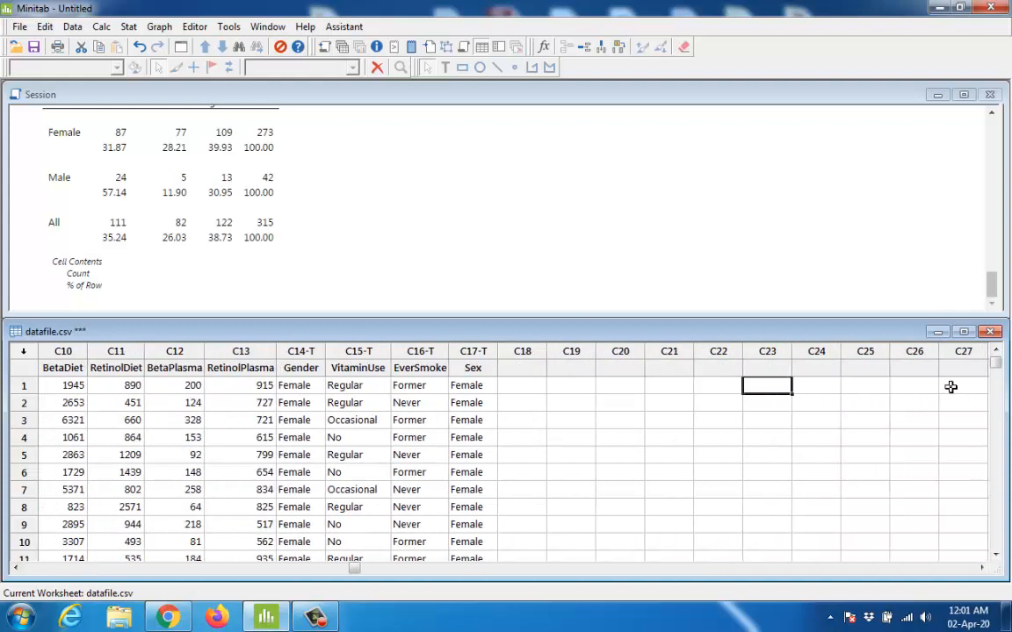
pyautogui.press('Up')
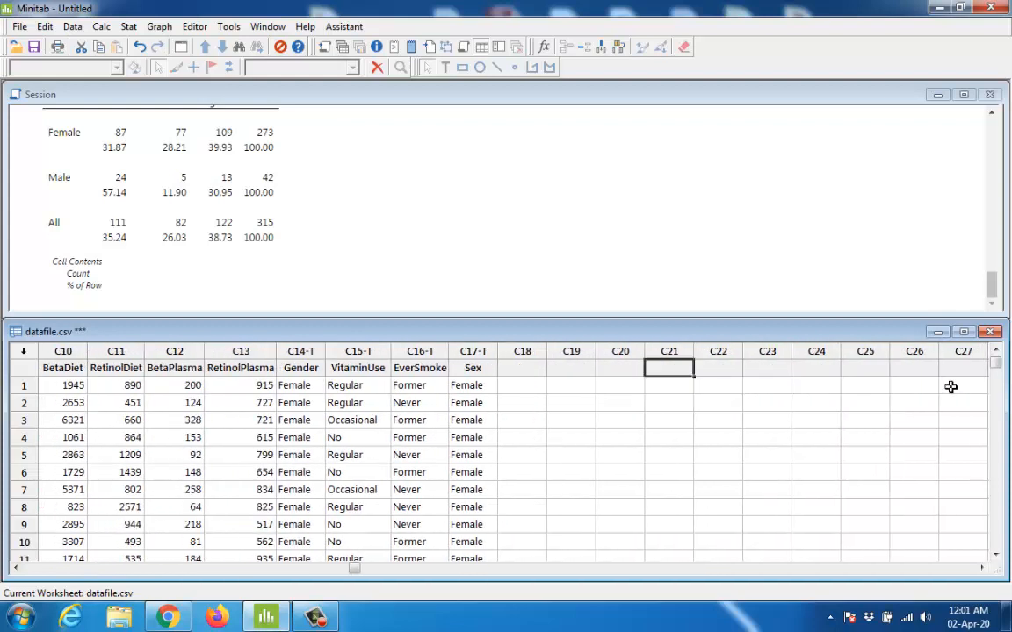
pyautogui.press('Right')
pyautogui.press('Right')
pyautogui.press('Left')
pyautogui.press('Left')
pyautogui.write('Ma')
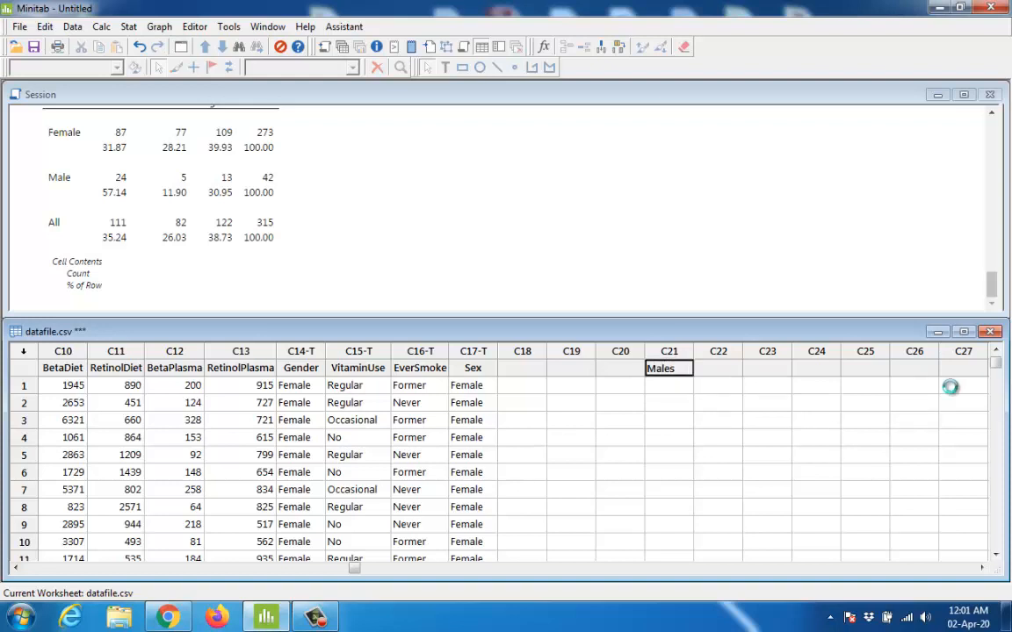
pyautogui.press('Return')
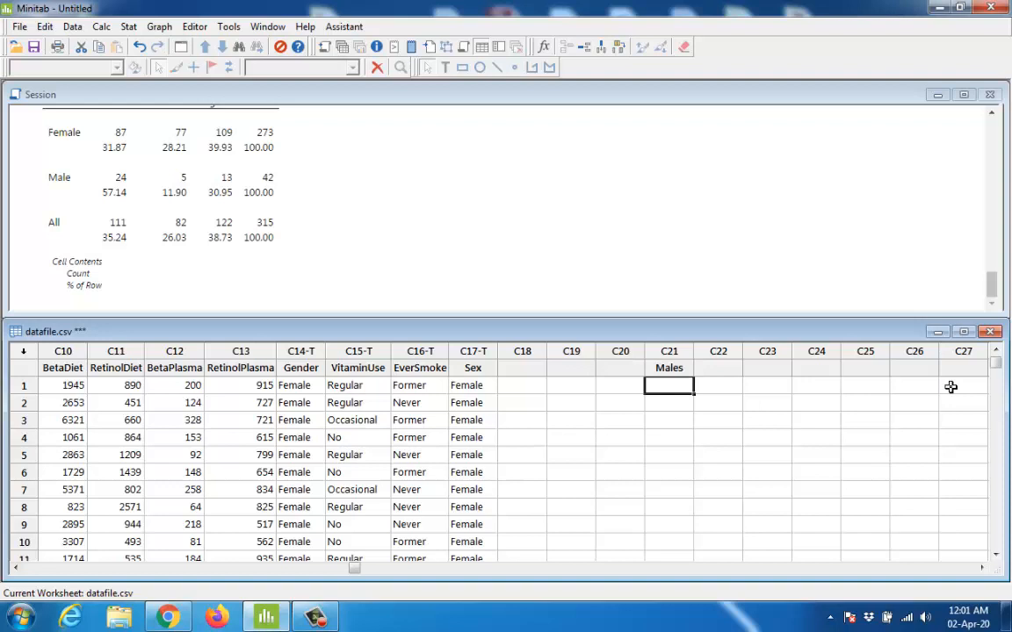
# - Enter the values 45, 47, 48 and 52 in rows 1 to 4 of the Males column
pyautogui.write('45')
pyautogui.press('Return')
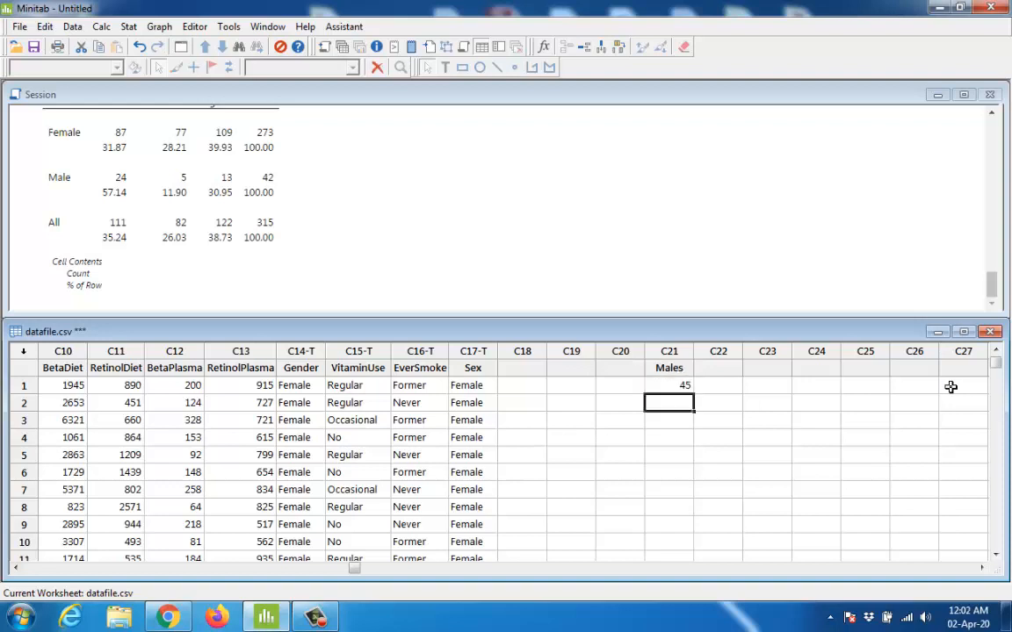
pyautogui.write('47')
pyautogui.press('Return')
pyautogui.write('48')
pyautogui.press('Return')
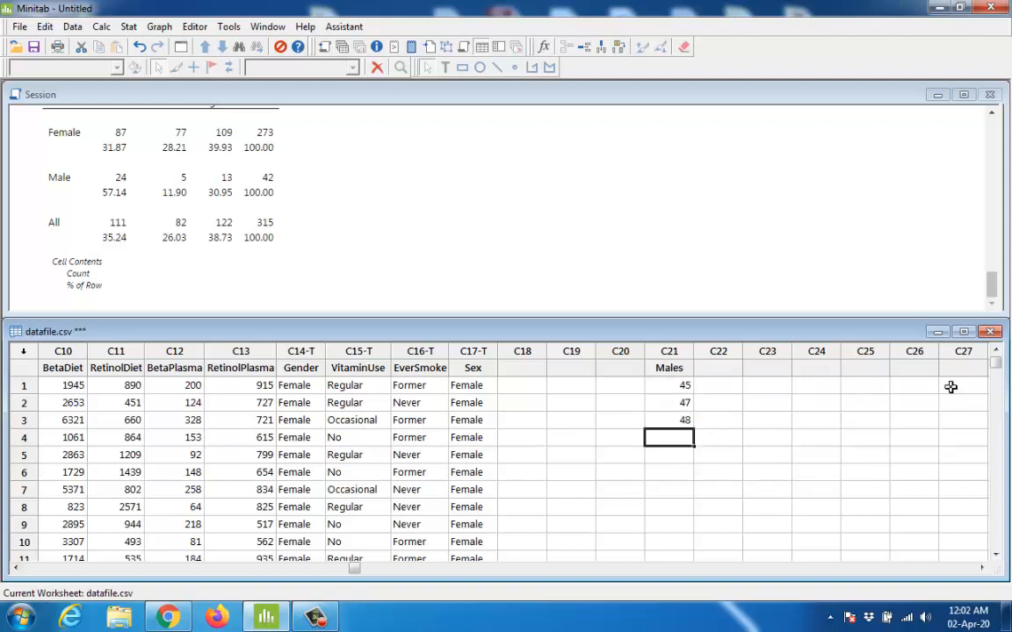
pyautogui.write('52')
pyautogui.press('Return')
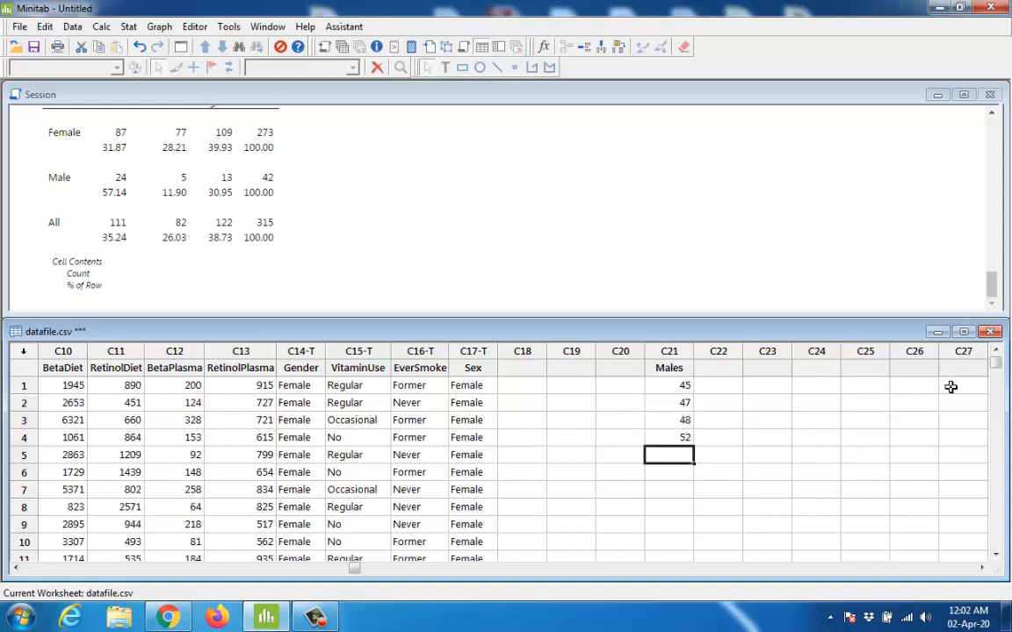
# - Name the adjacent column C22 Females
pyautogui.press('Right')
pyautogui.press('Up')
pyautogui.press('Up')
pyautogui.press('Up')
pyautogui.press('Up')
pyautogui.press('Up')
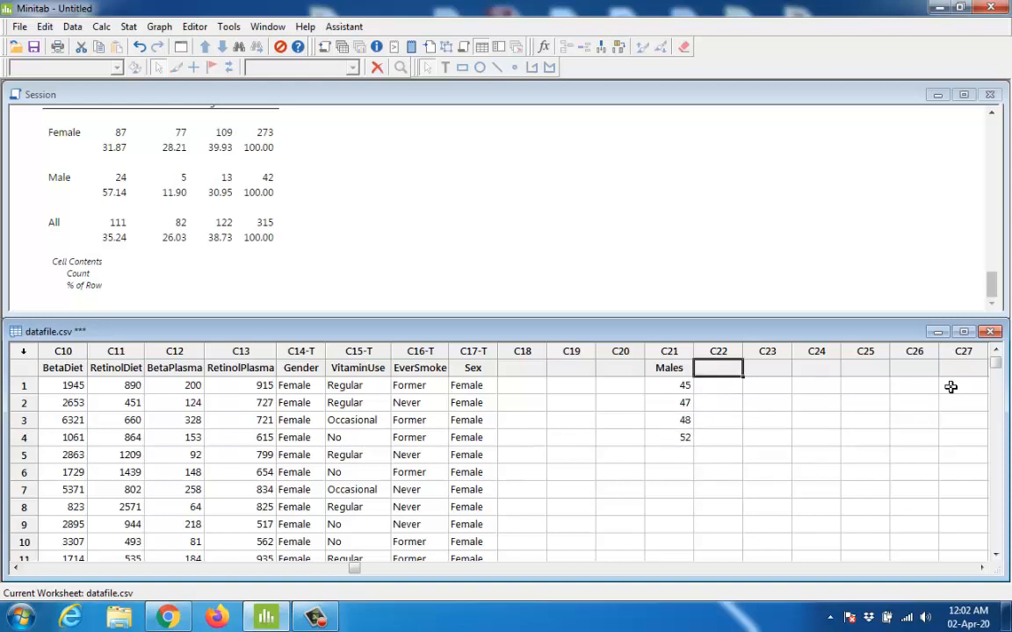
pyautogui.write('Females')
pyautogui.press('Return')
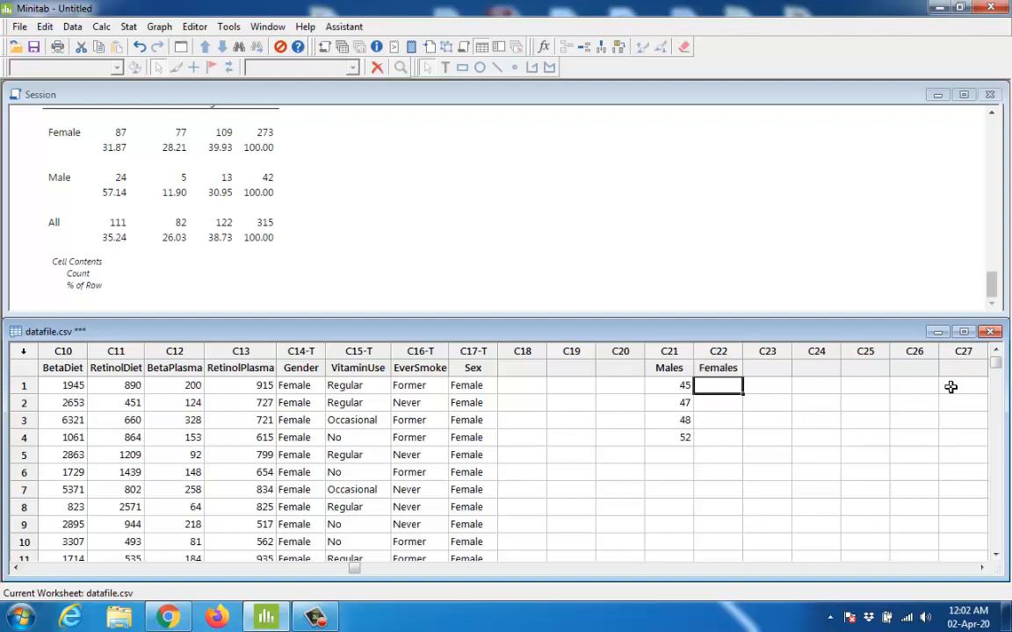
# - Enter the values 34, 54, 46, 42, 39 and 40 in rows 1 to 6 of the Females column
pyautogui.write('3')
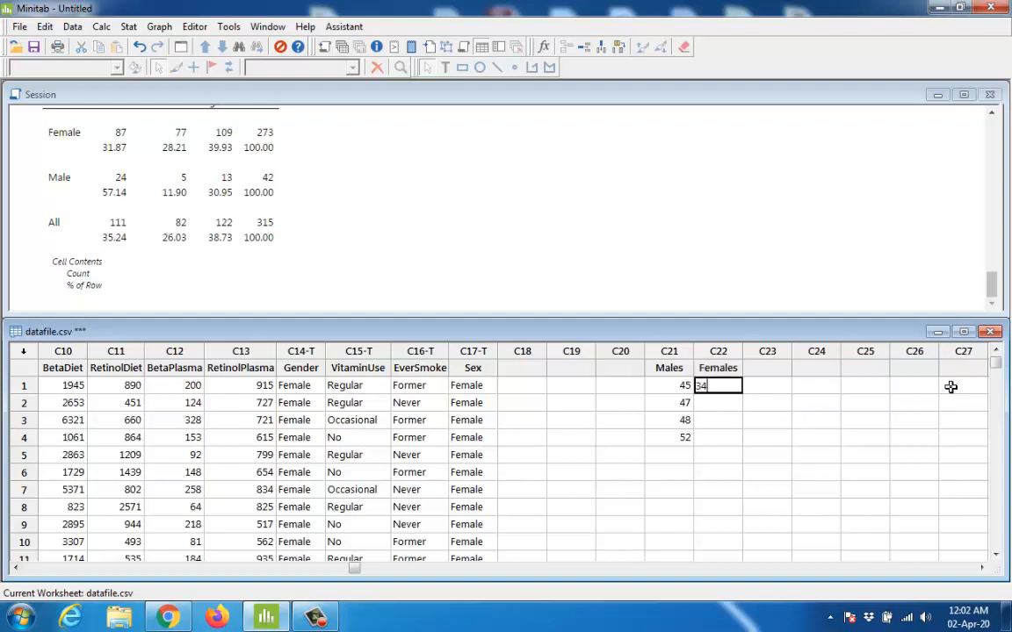
pyautogui.write('4')
pyautogui.press('Return')
pyautogui.write('54')
pyautogui.press('Return')
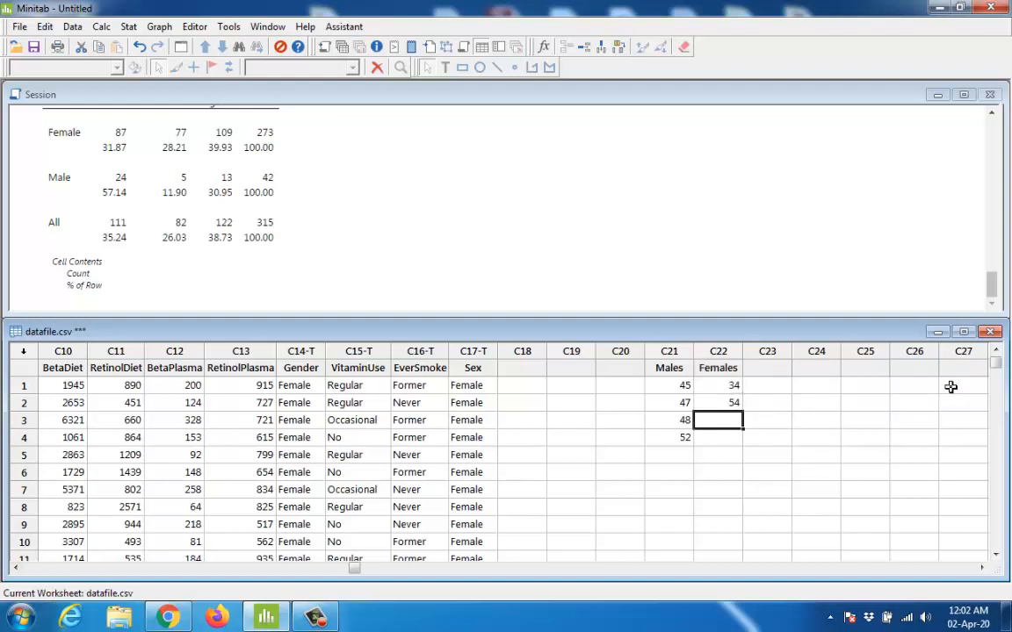
pyautogui.write('46')
pyautogui.press('Return')
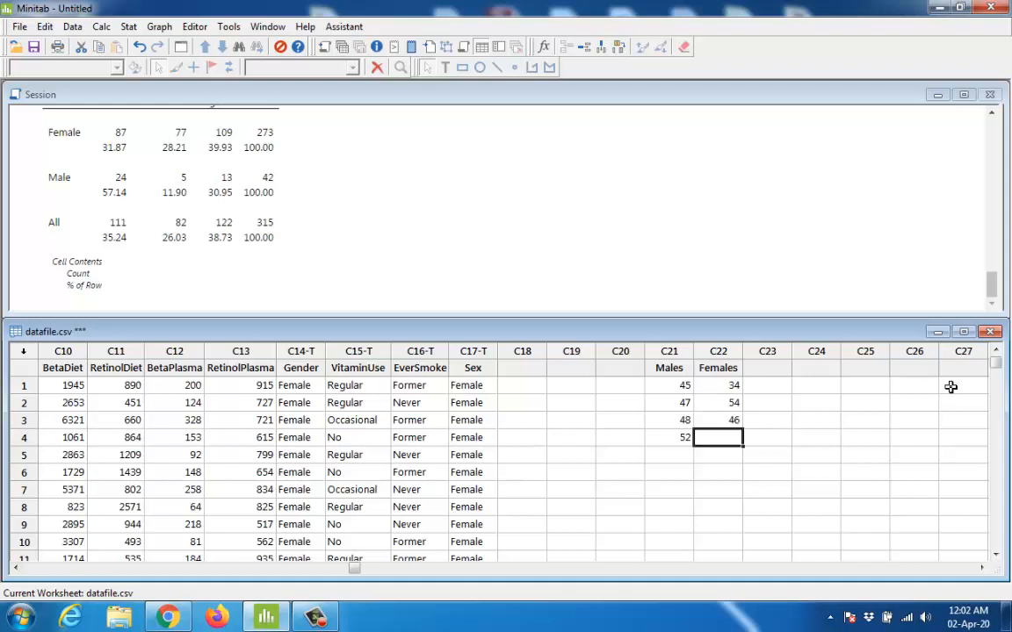
pyautogui.write('42')
pyautogui.press('Return')
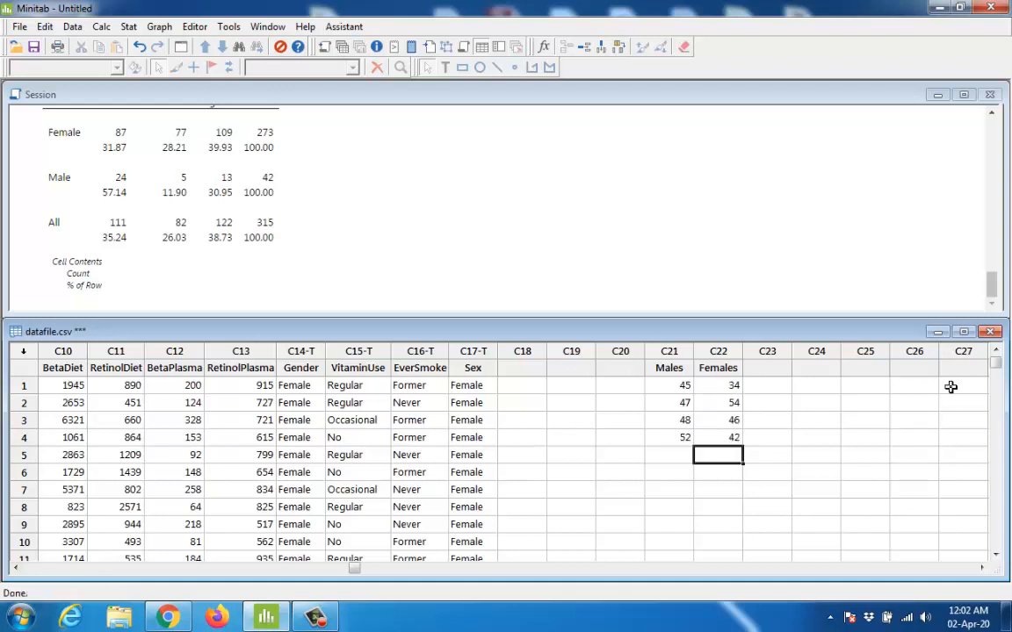
pyautogui.write('39')
pyautogui.press('Return')
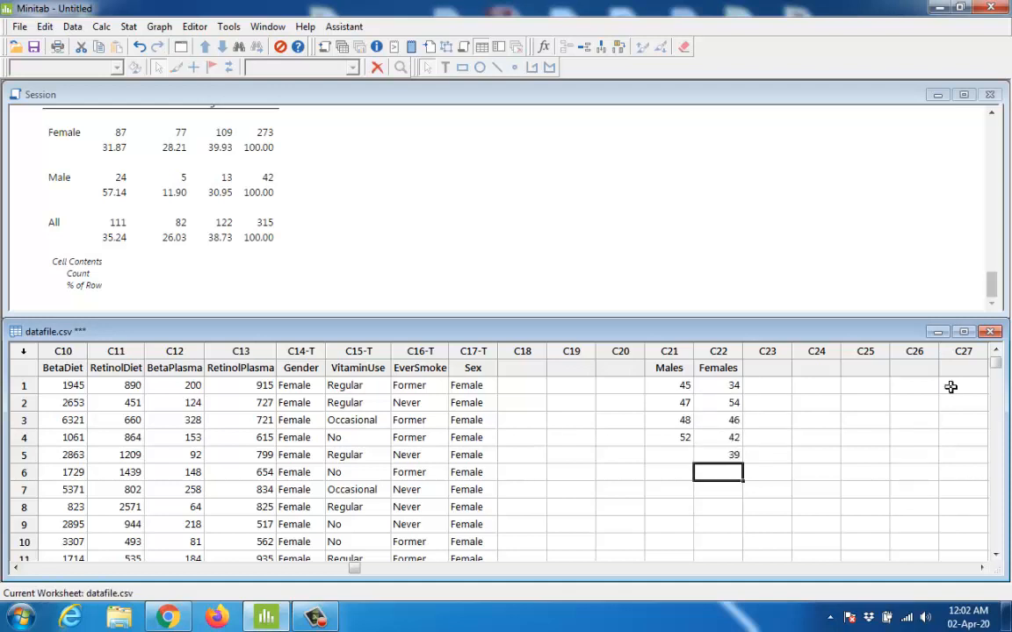
pyautogui.write('40')
pyautogui.press('Return')
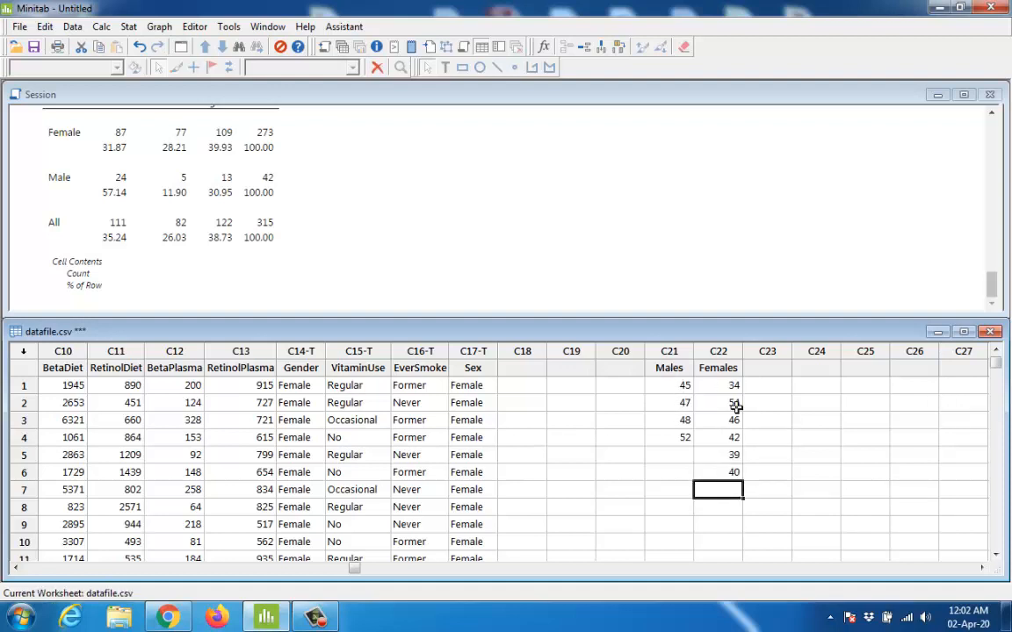
# - Examine the data blocks in the Males and Females columns and the empty space at C24
pyautogui.moveTo(663, 369); pyautogui.dragTo(727, 467)
pyautogui.moveTo(671, 386); pyautogui.dragTo(669, 434)
pyautogui.moveTo(713, 388); pyautogui.dragTo(716, 475)
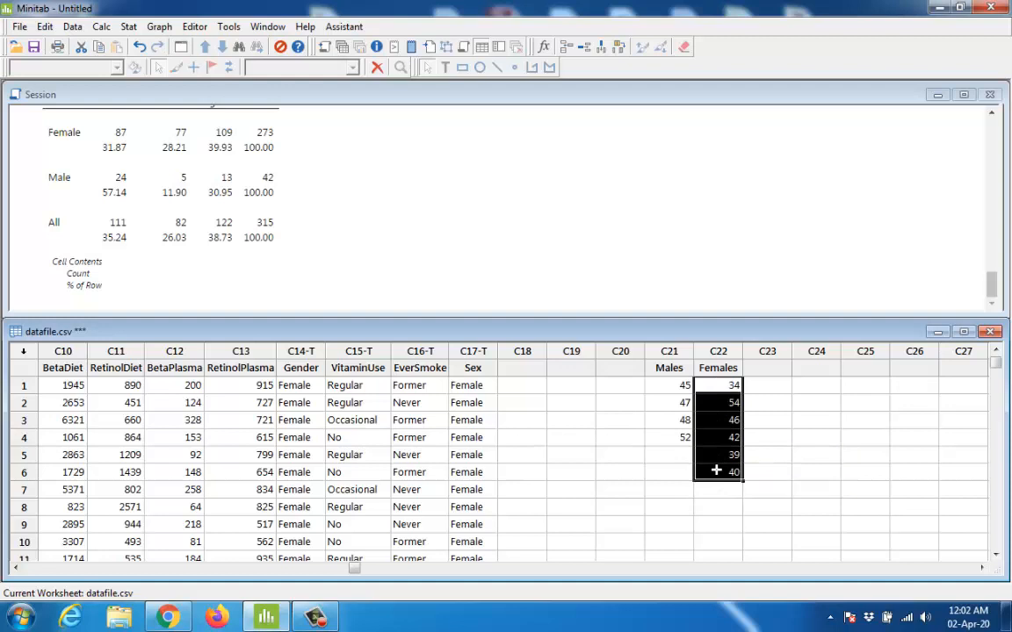
pyautogui.click(657, 368)
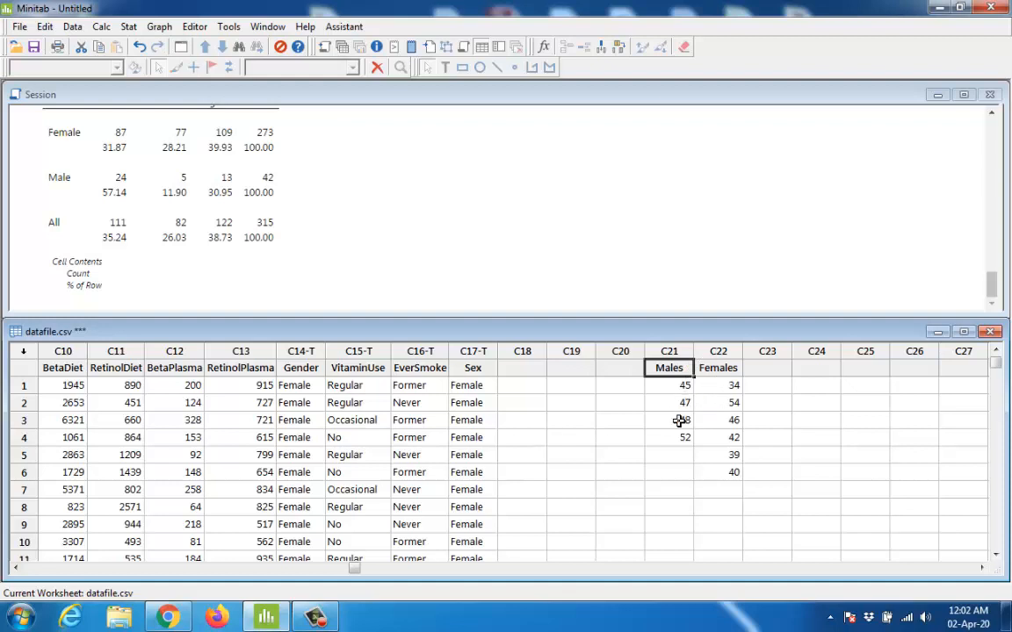
pyautogui.click(683, 386)
pyautogui.click(721, 385)
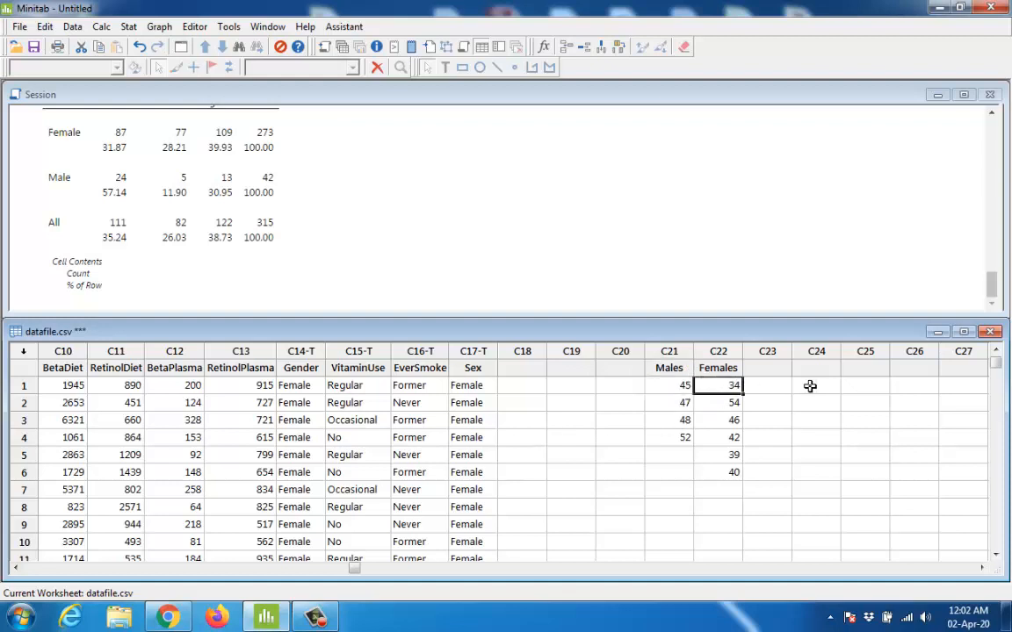
pyautogui.click(810, 387)
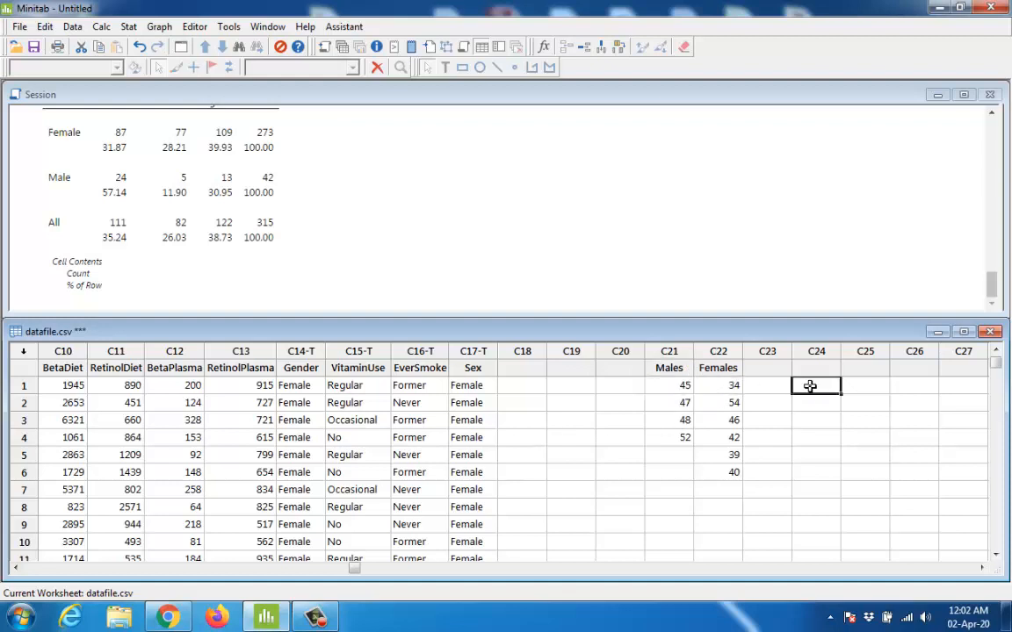
# - Start stacking columns, with Males and Females as the columns to stack
pyautogui.click(72, 27)
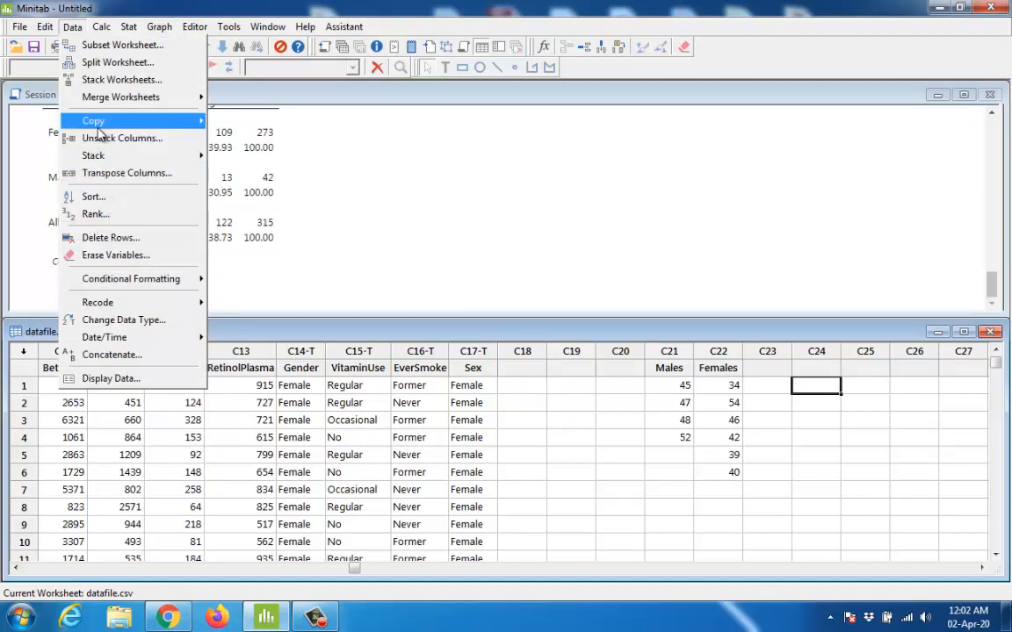
pyautogui.moveTo(98, 130)
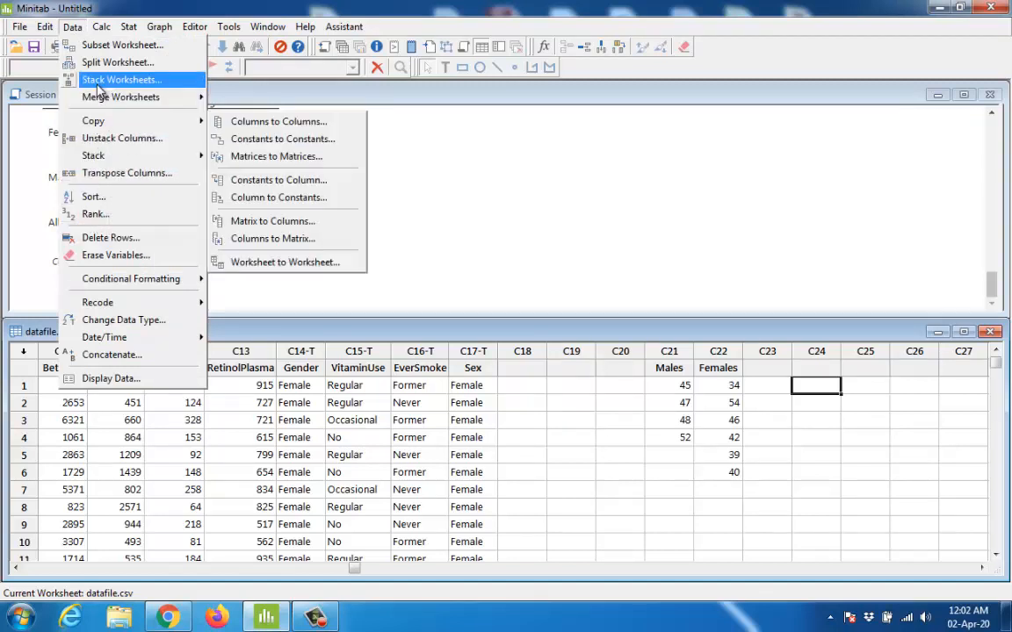
pyautogui.moveTo(99, 155)
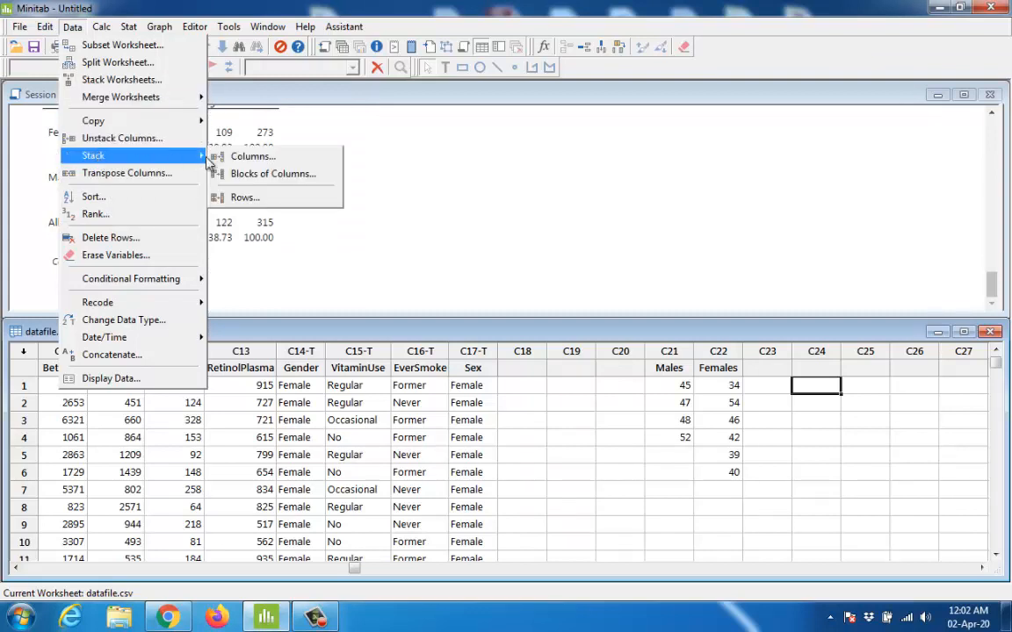
pyautogui.click(287, 165)
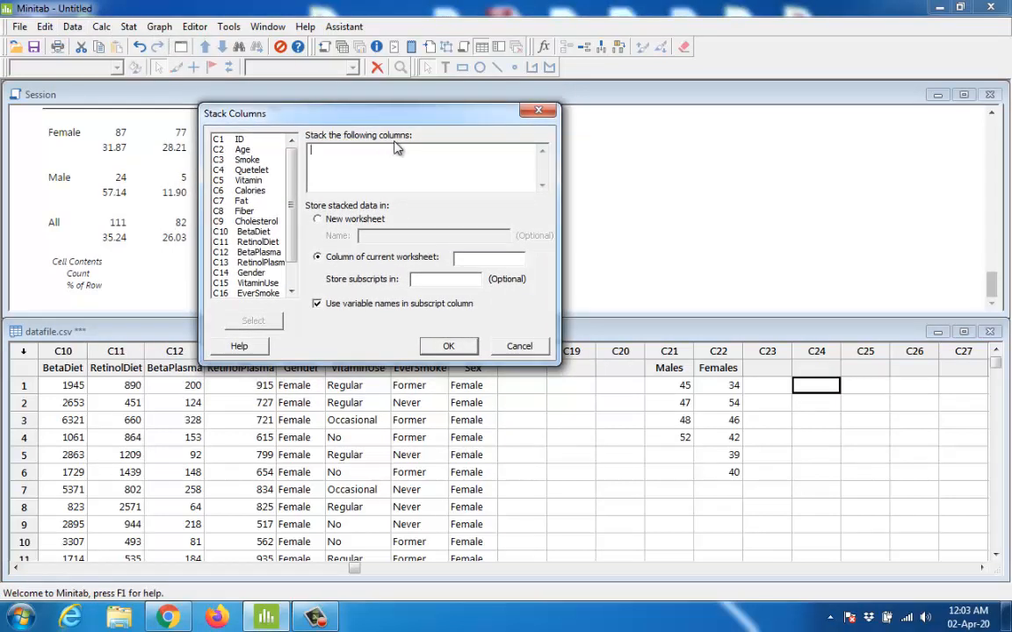
pyautogui.scroll(-1, 264, 219)
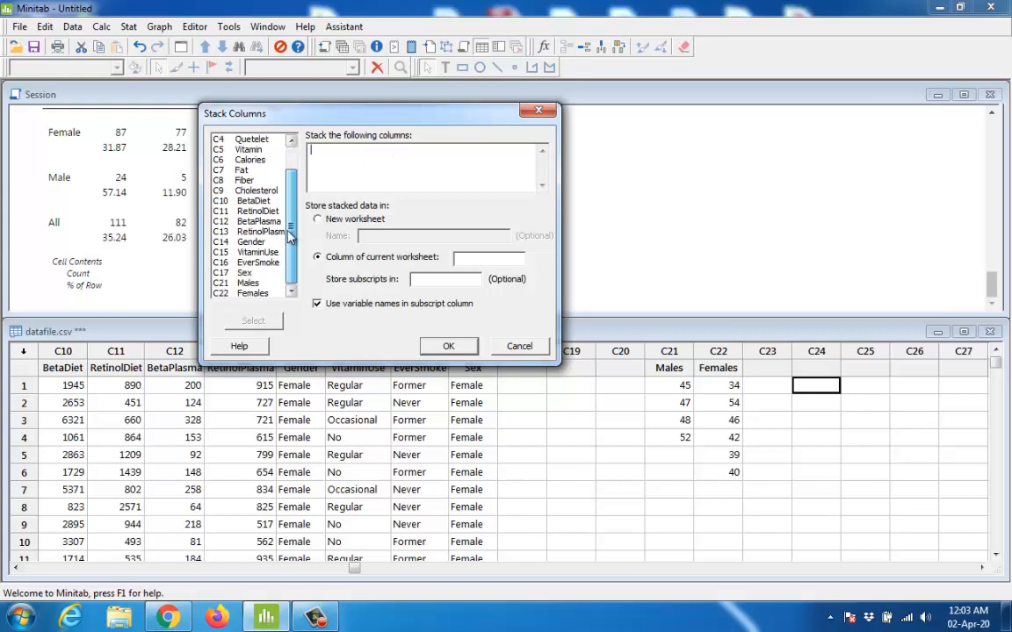
pyautogui.doubleClick(247, 285)
pyautogui.doubleClick(250, 294)
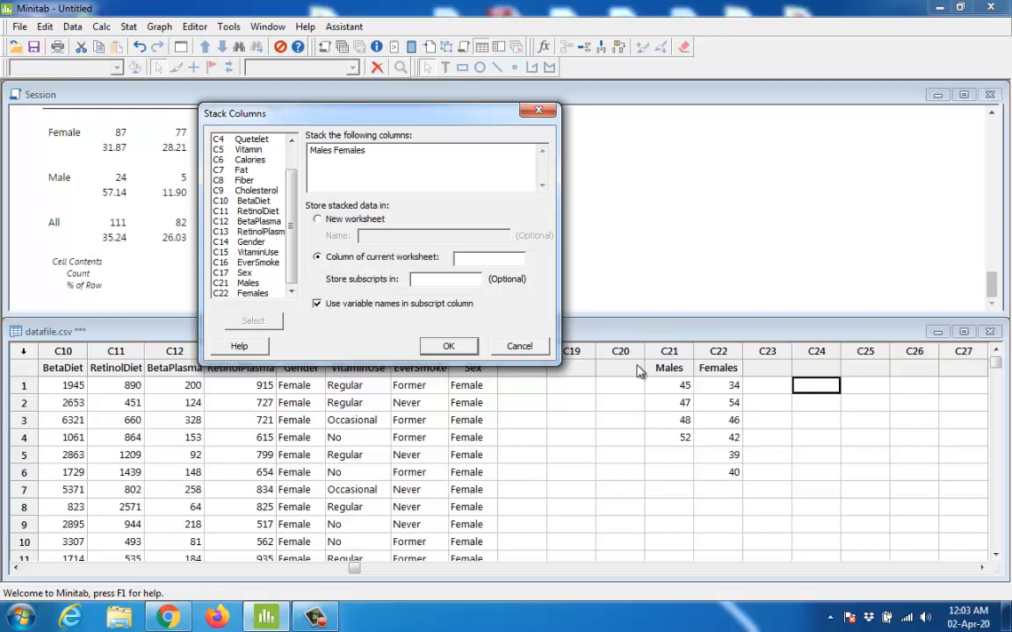
# - Store the stacked data in C25 of the current worksheet with variable-name subscripts in C24, and run the stacking
pyautogui.click(317, 219)
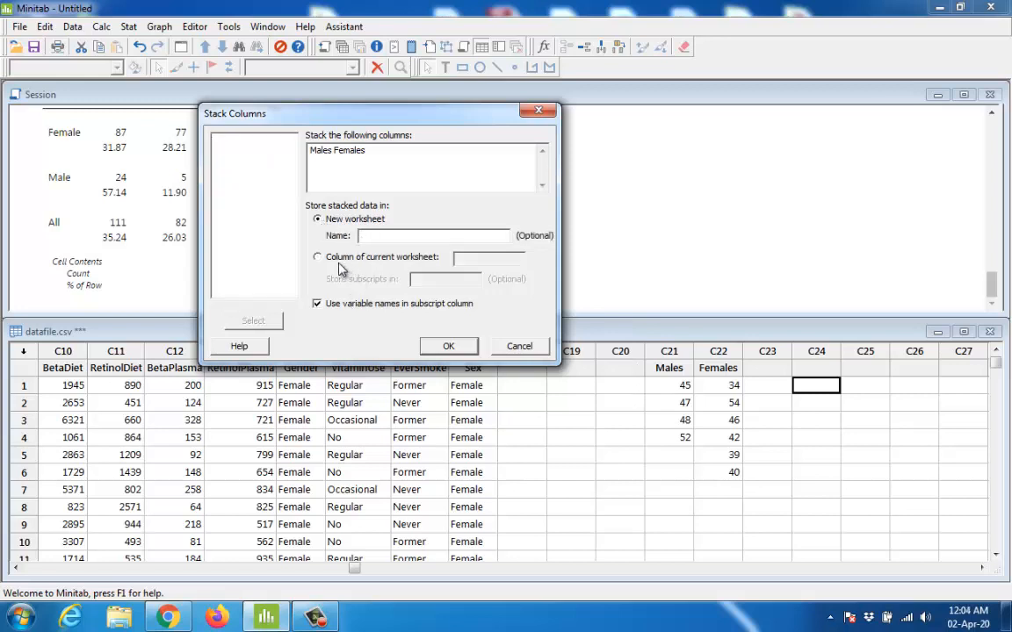
pyautogui.click(319, 258)
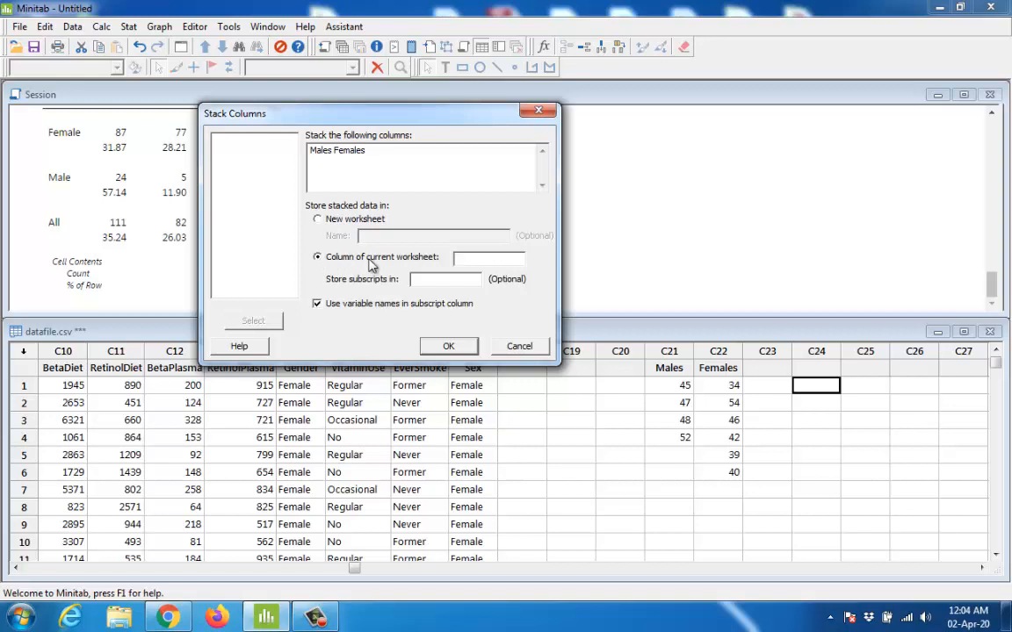
pyautogui.click(475, 260)
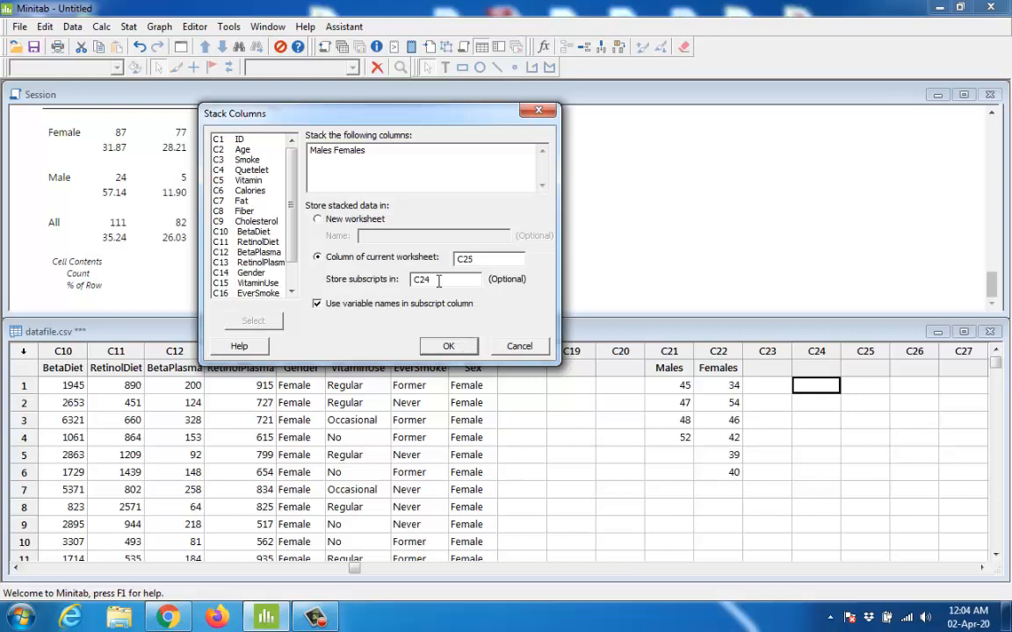
pyautogui.click(450, 347)
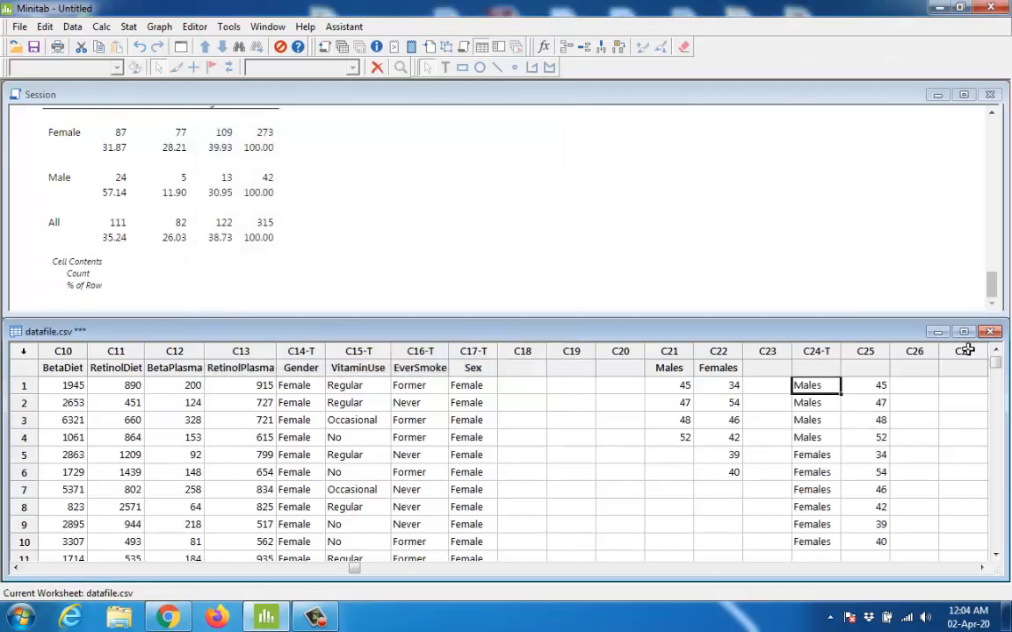
# - Maximize the worksheet to compare the Males and Females columns with stacked columns C24 and C25, then restore it
pyautogui.doubleClick(904, 332)
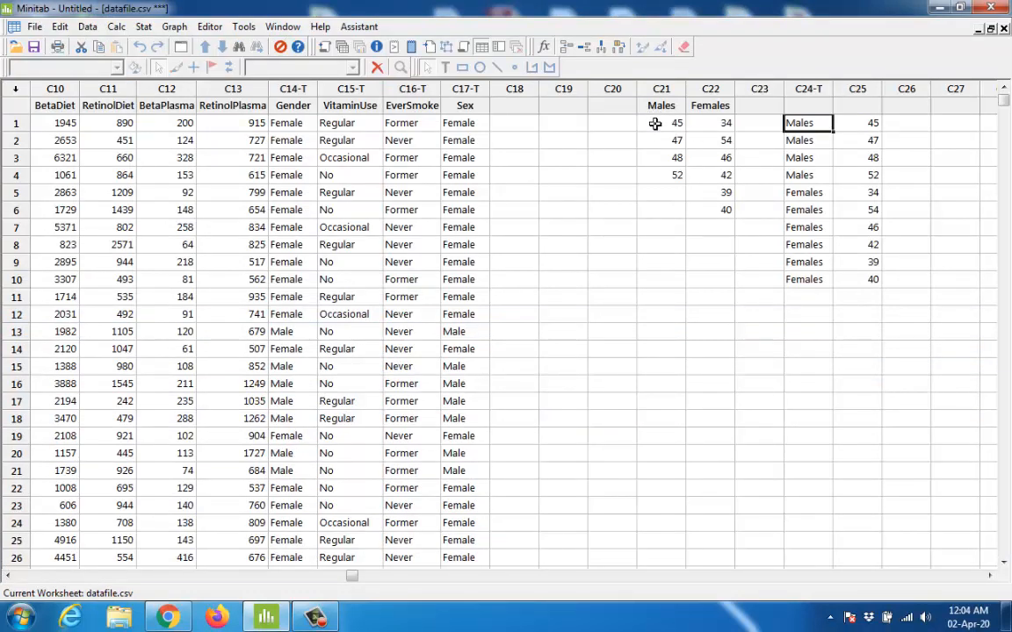
pyautogui.moveTo(654, 124); pyautogui.dragTo(655, 174)
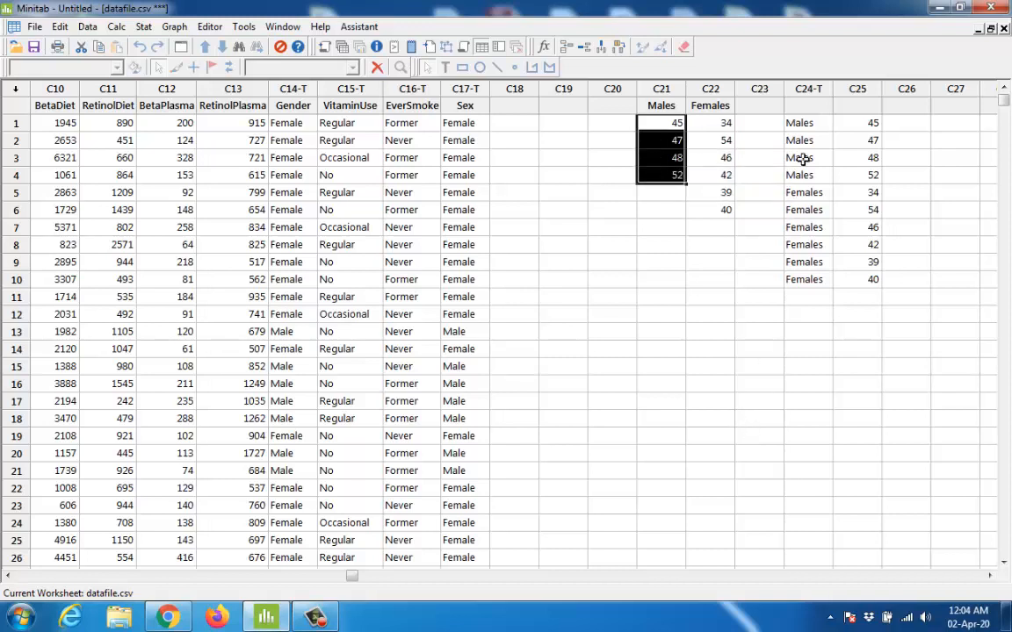
pyautogui.moveTo(819, 124); pyautogui.dragTo(842, 280)
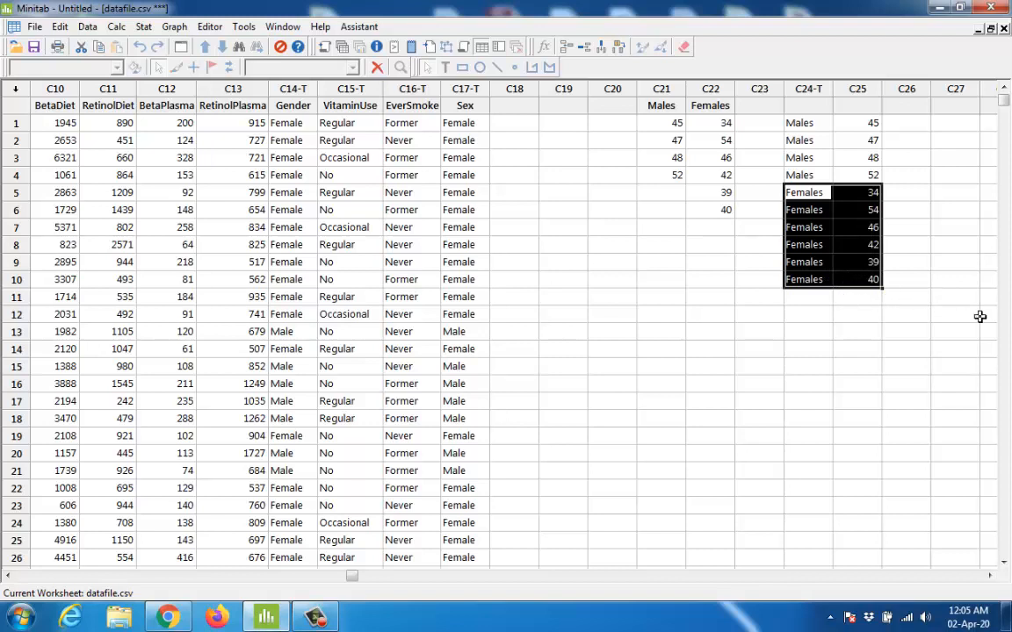
pyautogui.click(842, 193)
pyautogui.click(990, 29)
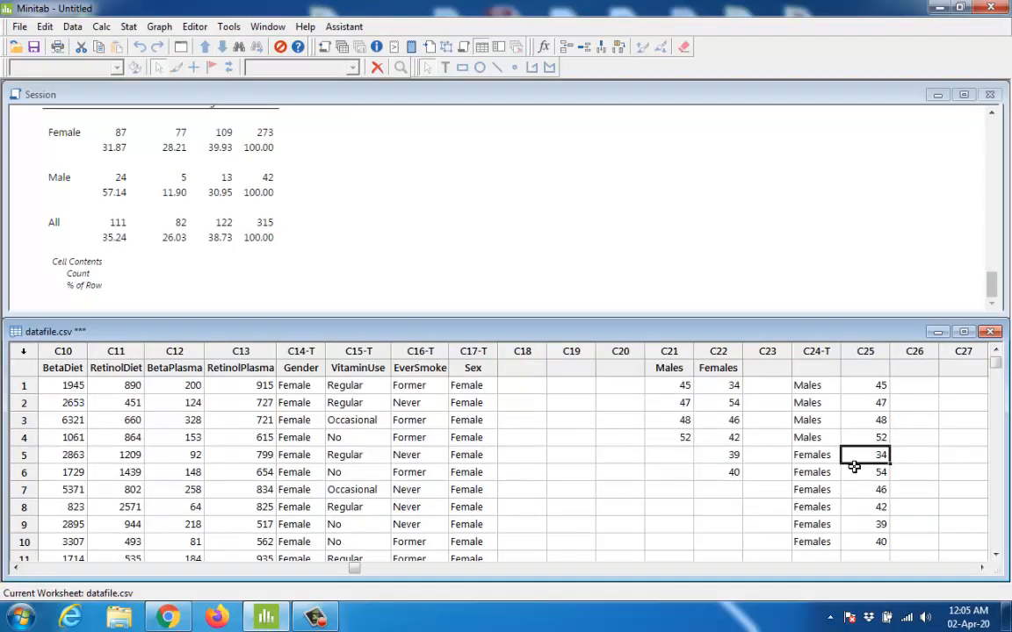
# - Name the stacked subscript column C24 "Genderr" and the stacked data column C25 "Marks"
pyautogui.click(817, 367)
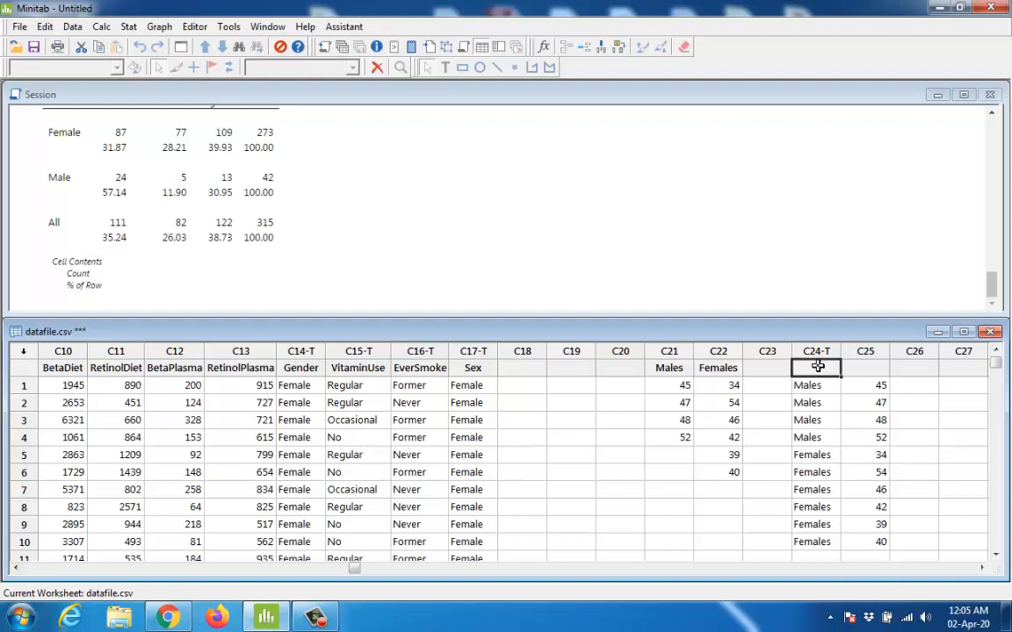
pyautogui.write('Se')
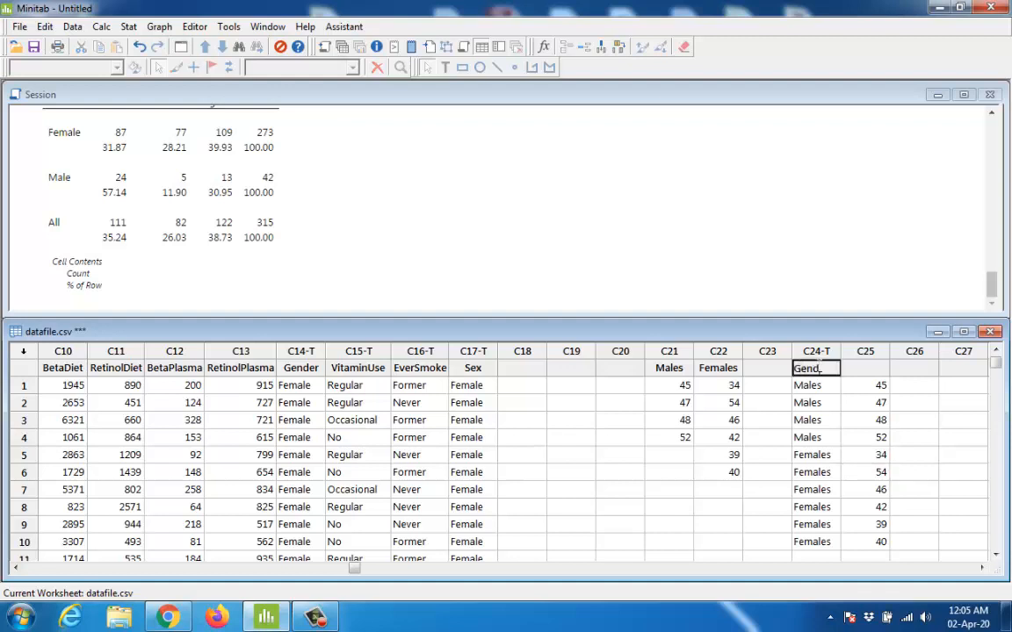
pyautogui.press('Tab')
pyautogui.write('M')
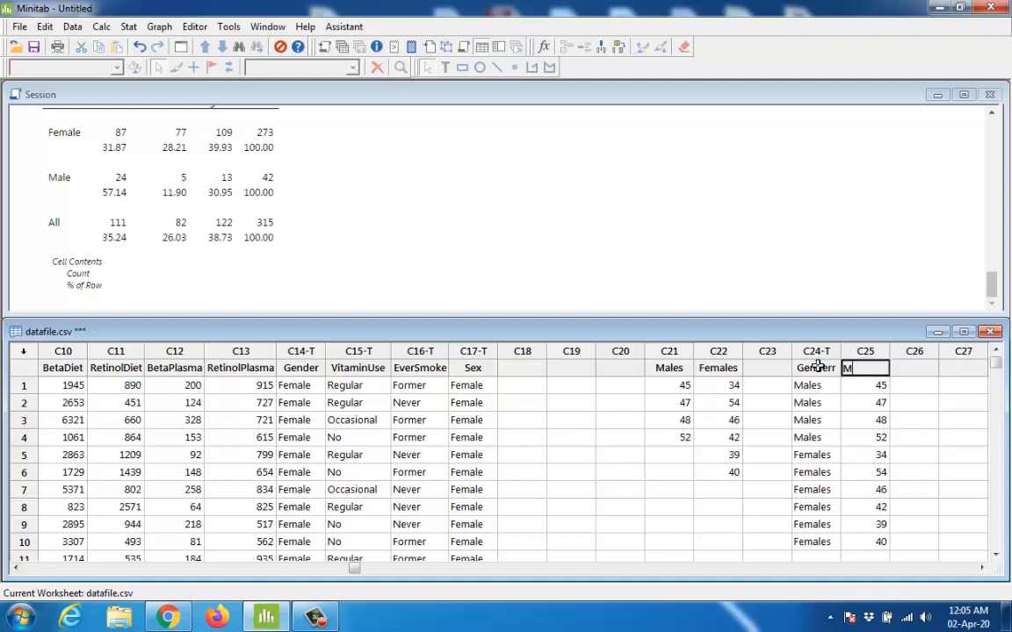
pyautogui.write('arks')
pyautogui.press('Return')
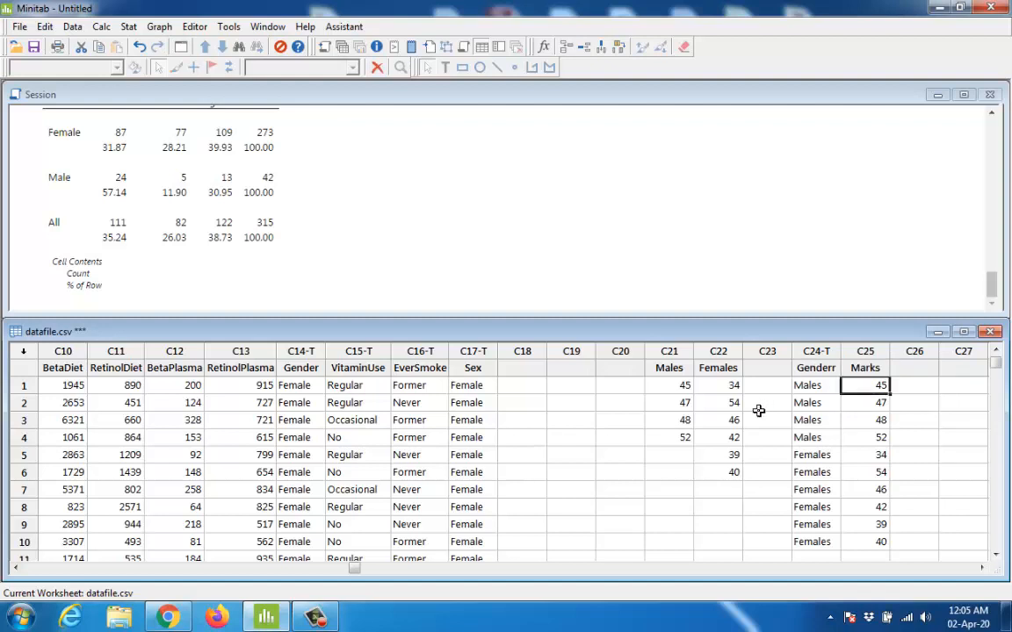
# - Compare the separate Males and Females columns with the stacked Genderr and Marks columns
pyautogui.press('Up')
pyautogui.press('Left')
pyautogui.press('Left')
pyautogui.press('Left')
pyautogui.press('Left')
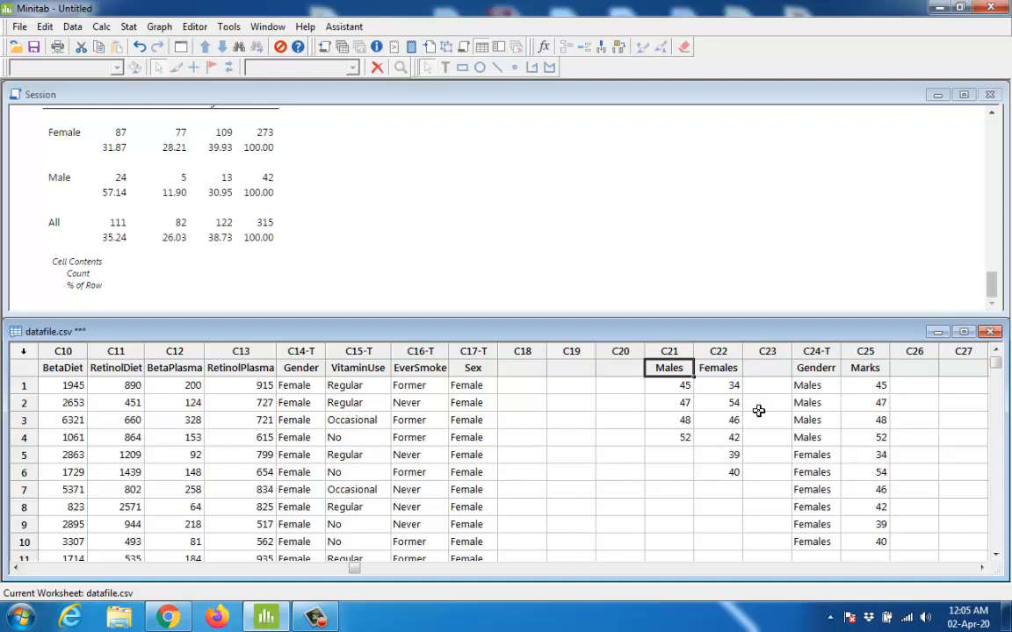
pyautogui.press('Right')
pyautogui.press('Right')
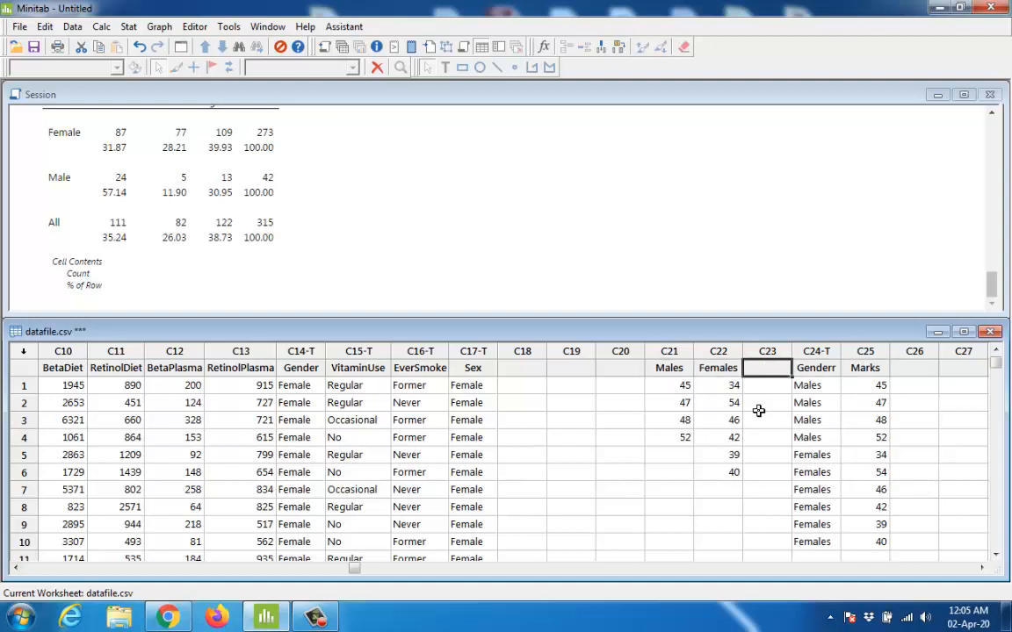
pyautogui.press('Left')
pyautogui.press('Left')
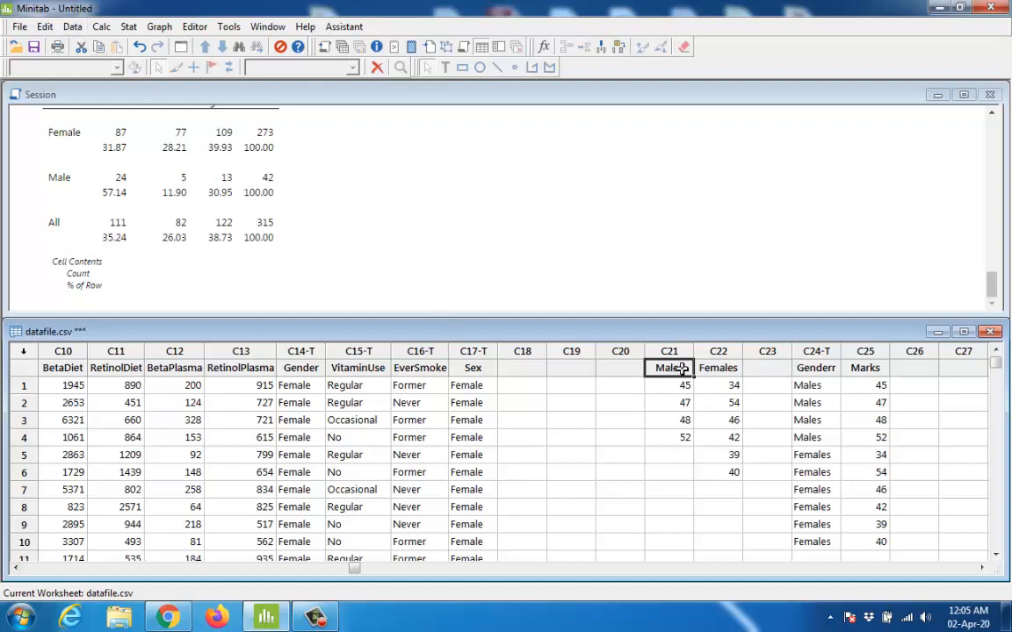
# - Unstack the Age data using VitaminUse as subscripts, storing the named columns after the last column in use
pyautogui.click(72, 27)
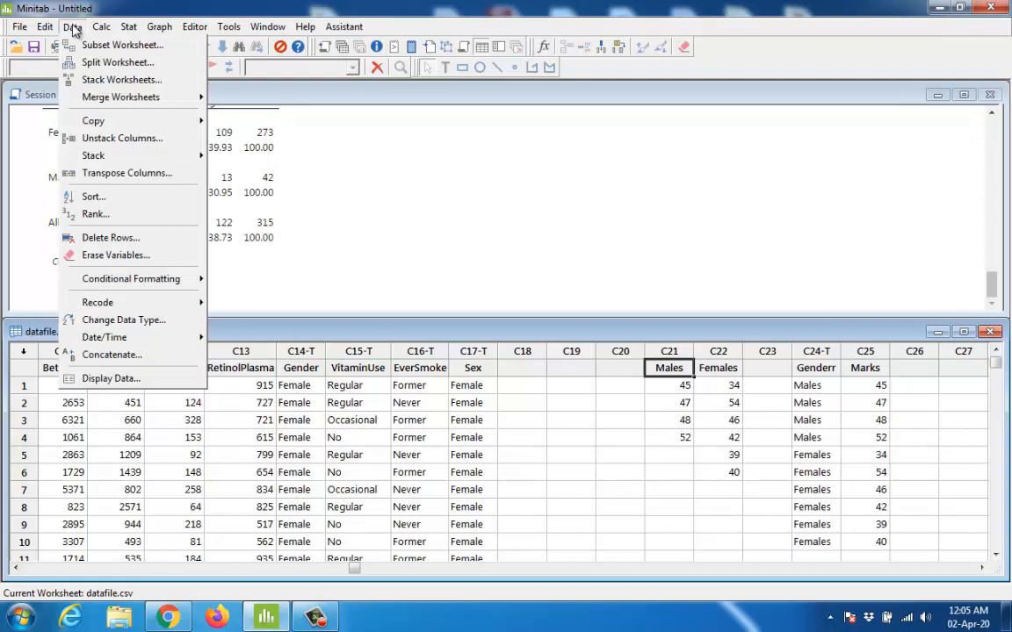
pyautogui.click(132, 139)
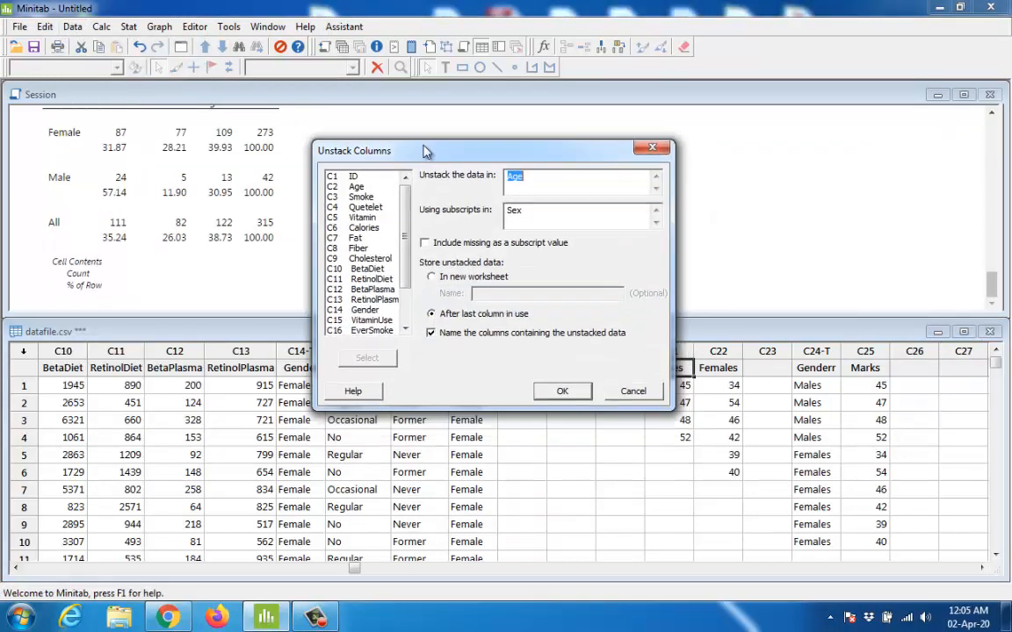
pyautogui.click(530, 180)
pyautogui.press('Tab')
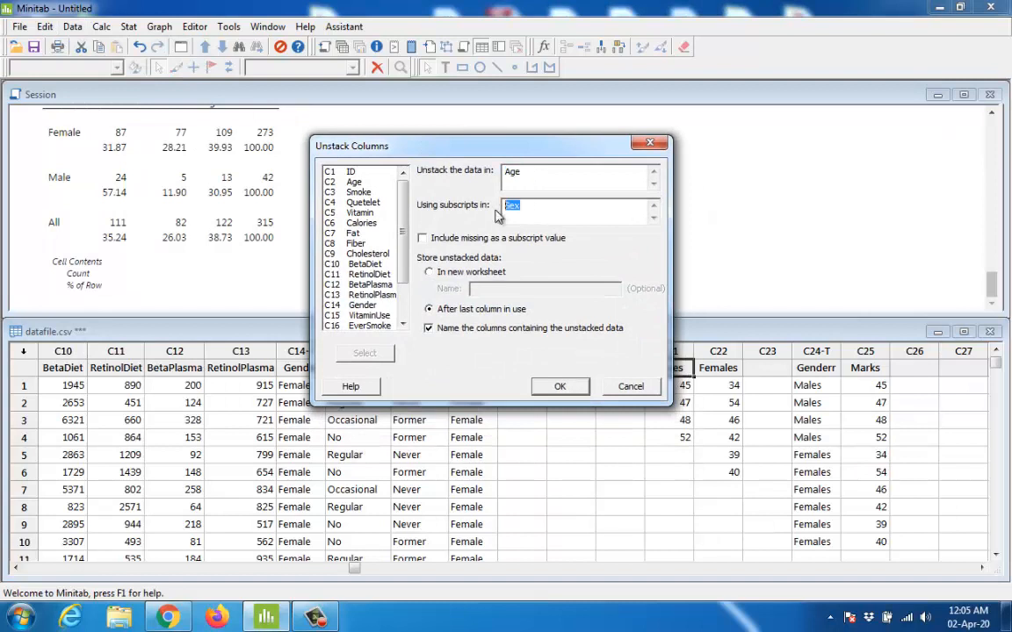
pyautogui.press('Delete')
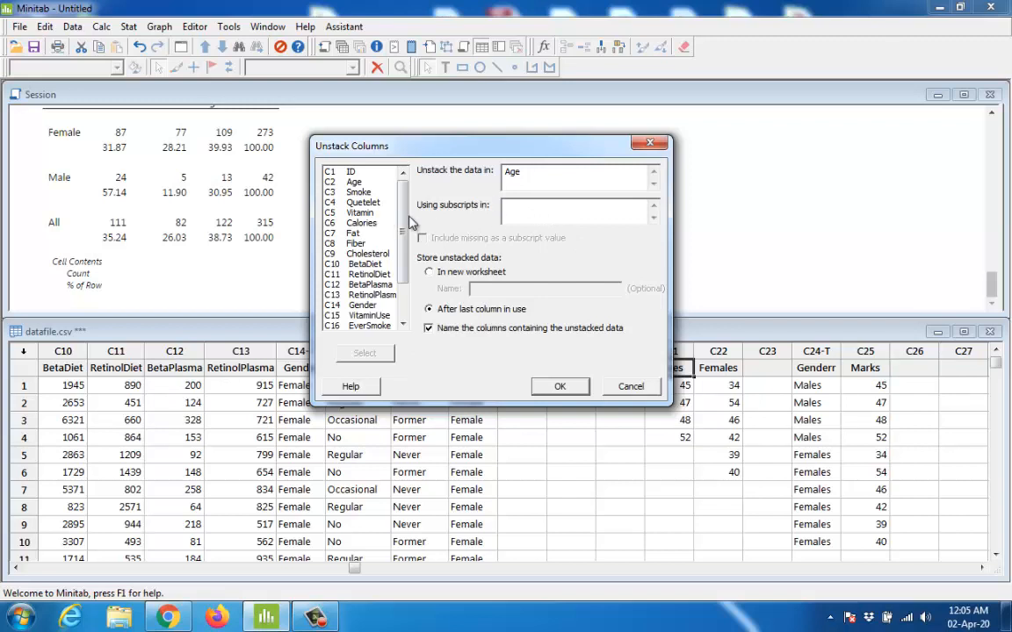
pyautogui.moveTo(405, 245); pyautogui.dragTo(404, 285)
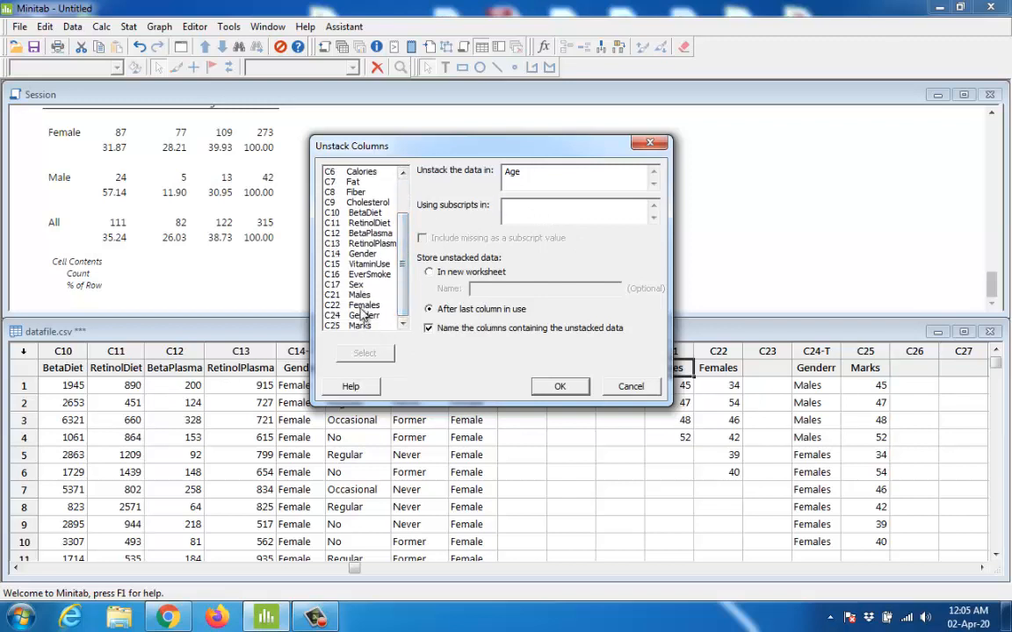
pyautogui.doubleClick(360, 264)
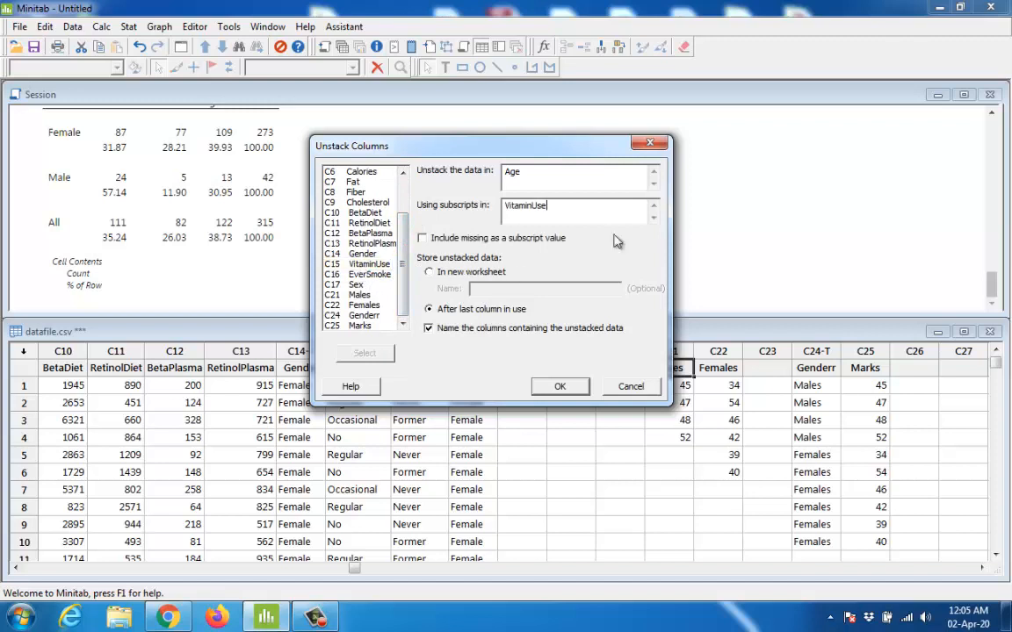
pyautogui.click(553, 211)
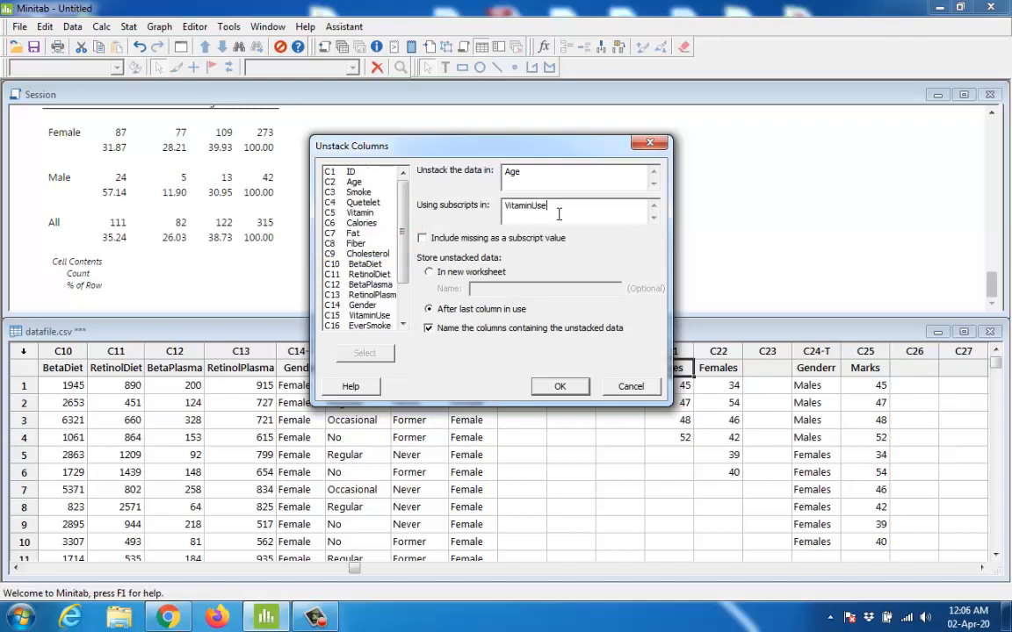
pyautogui.moveTo(546, 210); pyautogui.dragTo(514, 213)
pyautogui.click(529, 180)
pyautogui.click(559, 388)
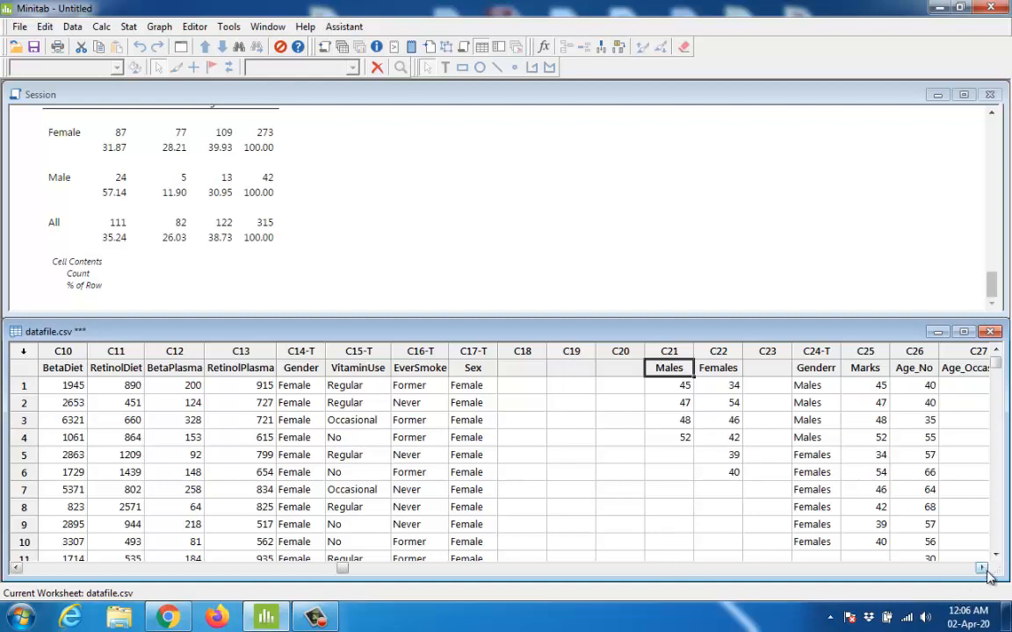
# - Examine the unstacked age columns for each vitamin-use category: Age_No, Age_Occasional and Age_Regular
pyautogui.click(982, 568)
pyautogui.click(981, 568)
pyautogui.click(982, 568)
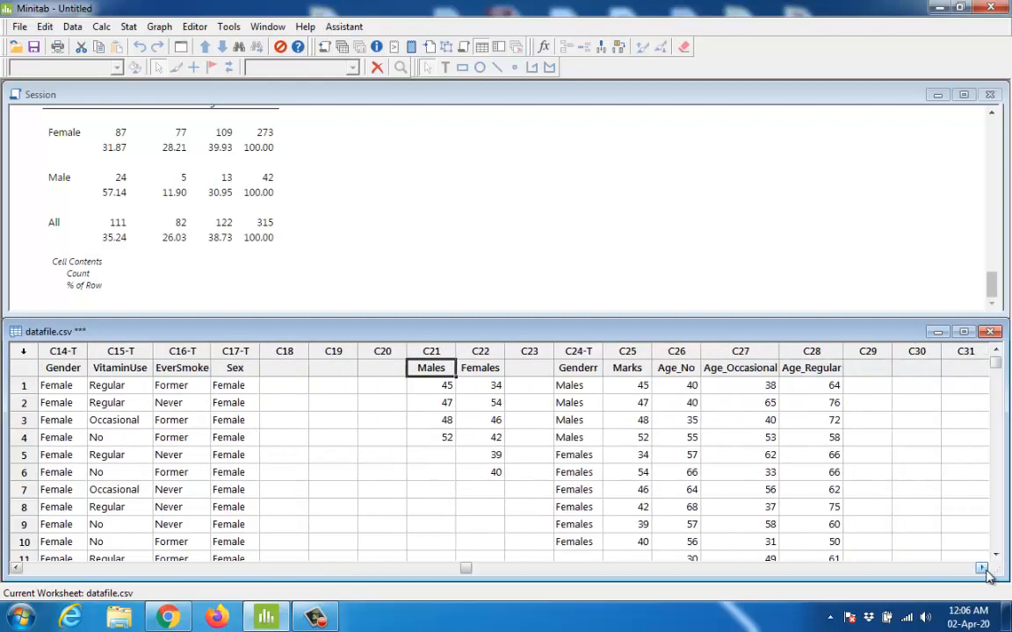
pyautogui.click(982, 568)
pyautogui.click(981, 568)
pyautogui.click(562, 368)
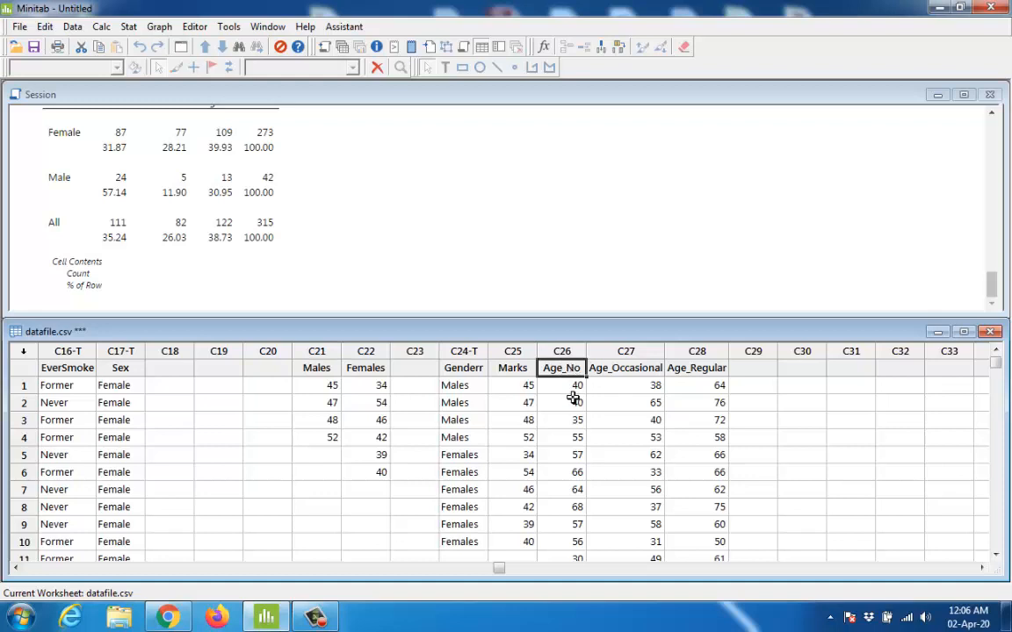
pyautogui.click(646, 368)
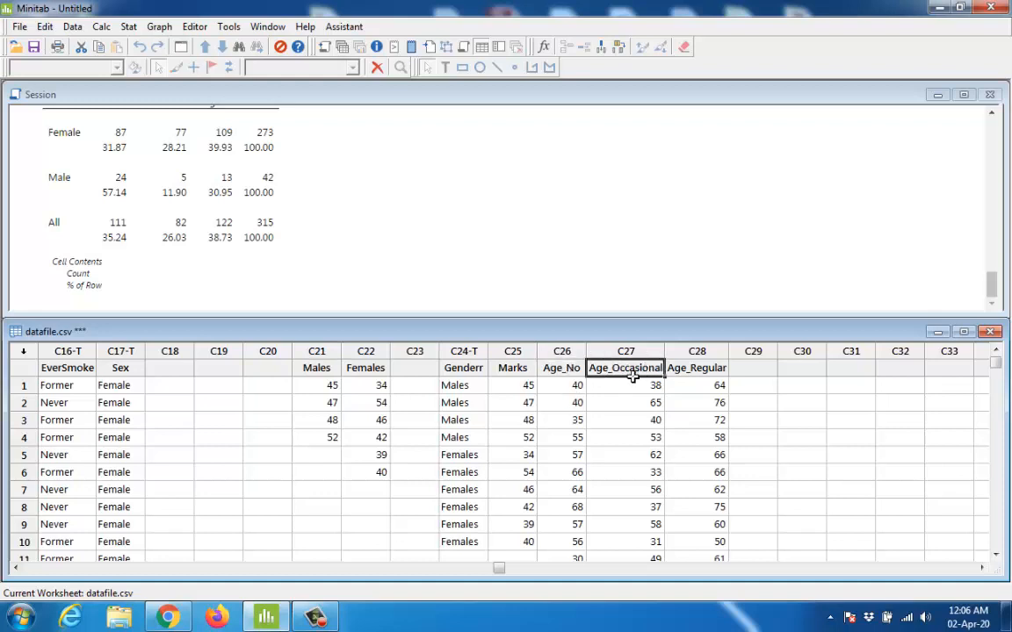
pyautogui.click(694, 369)
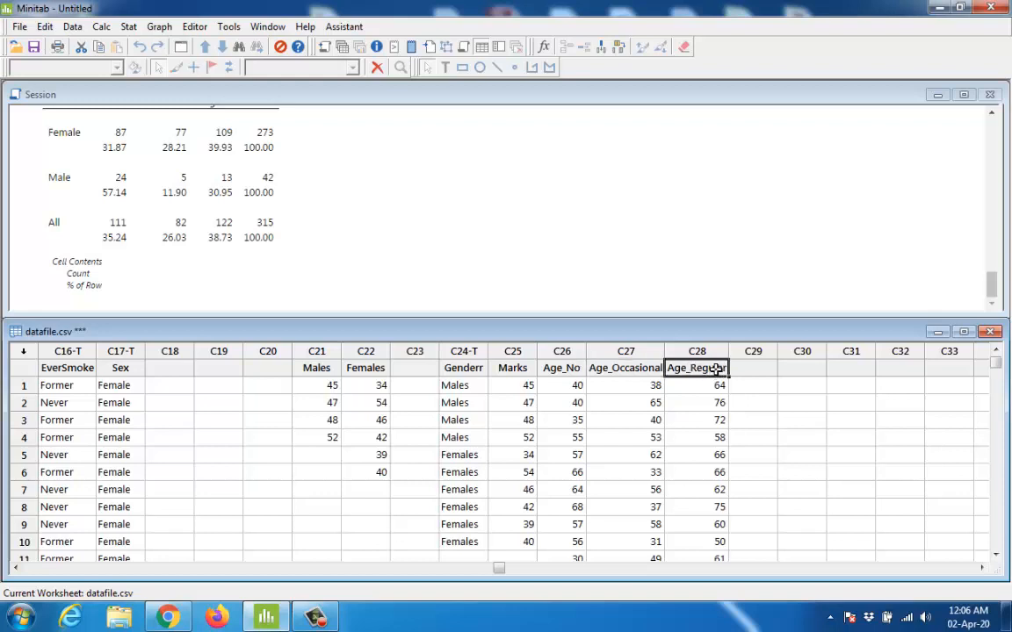
# - Unstack the Age data again with Sex as the subscripts, storing the named columns after the last column in use
pyautogui.click(180, 46)
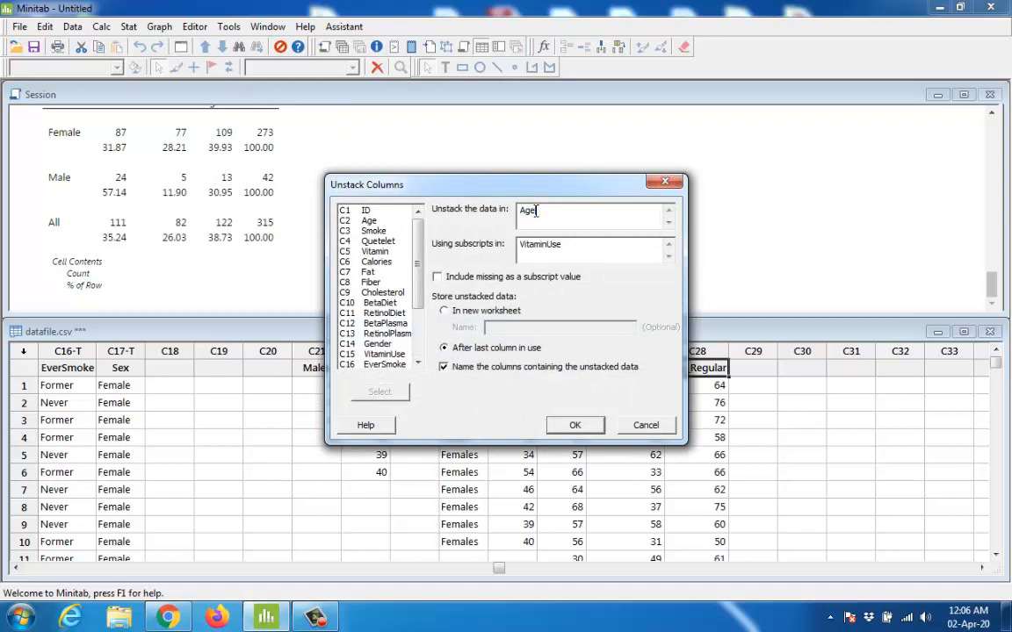
pyautogui.doubleClick(535, 247)
pyautogui.press('BackSpace')
pyautogui.scroll(-3, 421, 304)
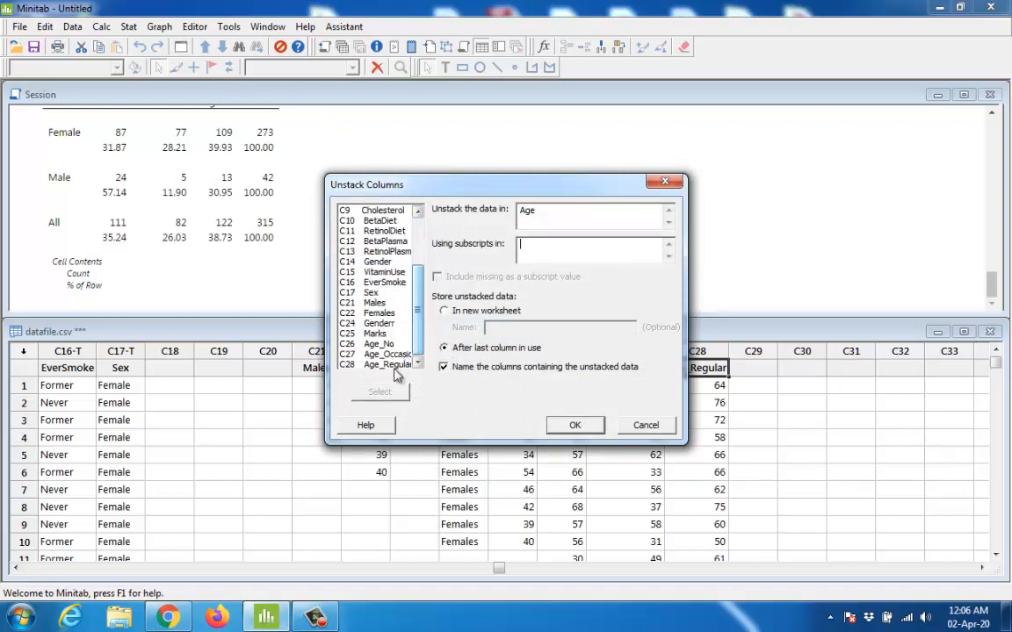
pyautogui.doubleClick(370, 292)
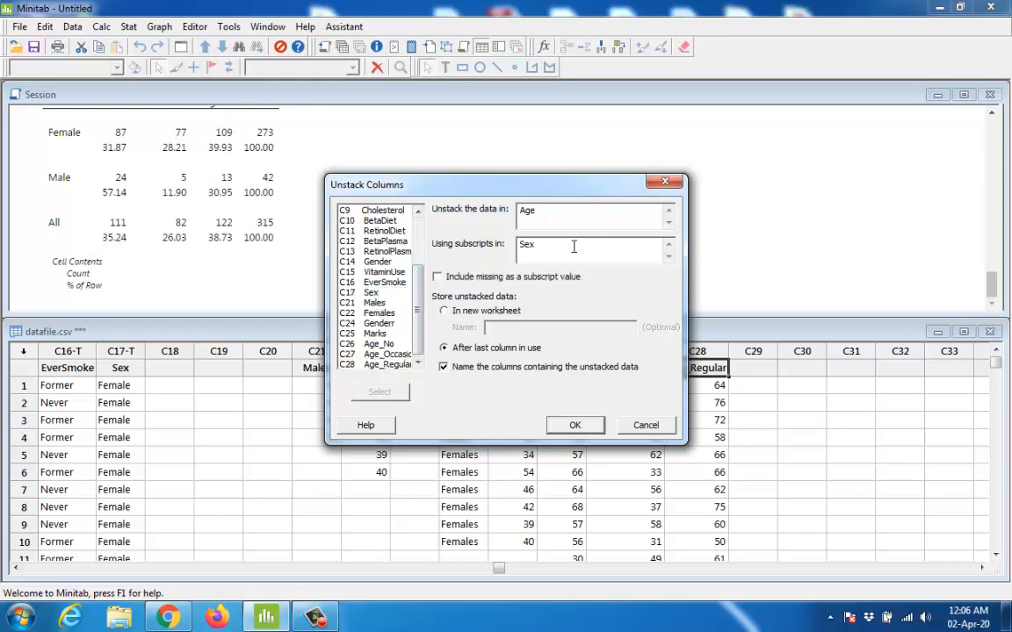
pyautogui.click(576, 425)
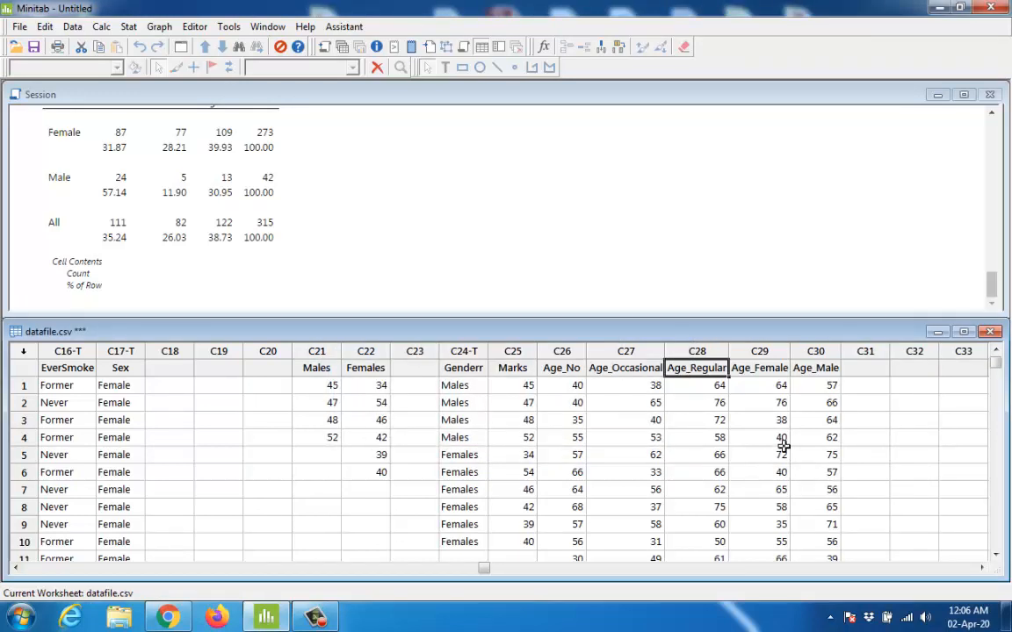
# - Maximize the worksheet and compare the unstacked Age_Female and Age_Male columns
pyautogui.click(759, 371)
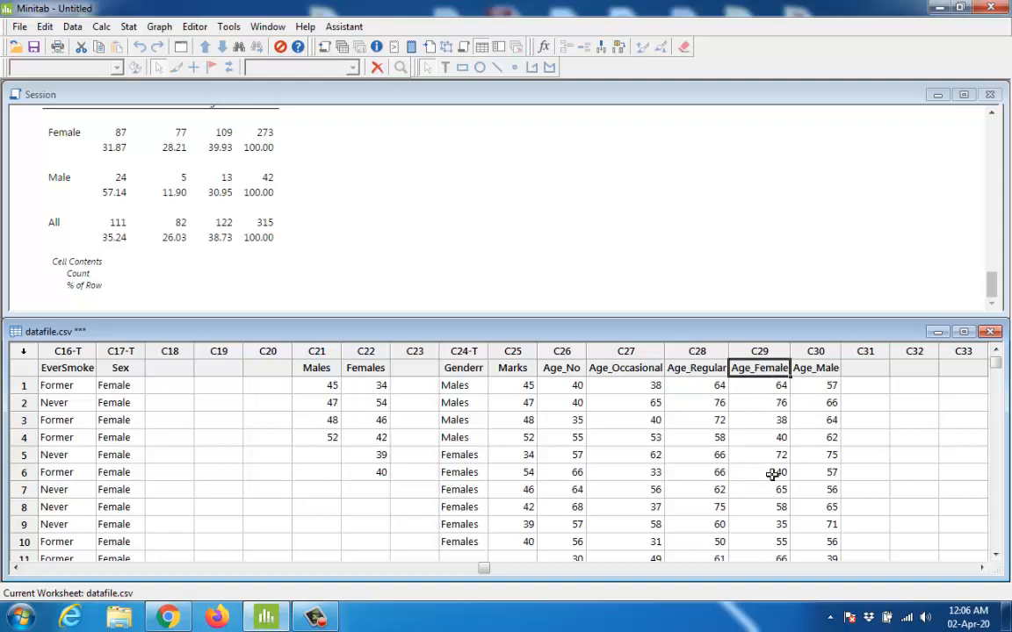
pyautogui.click(811, 370)
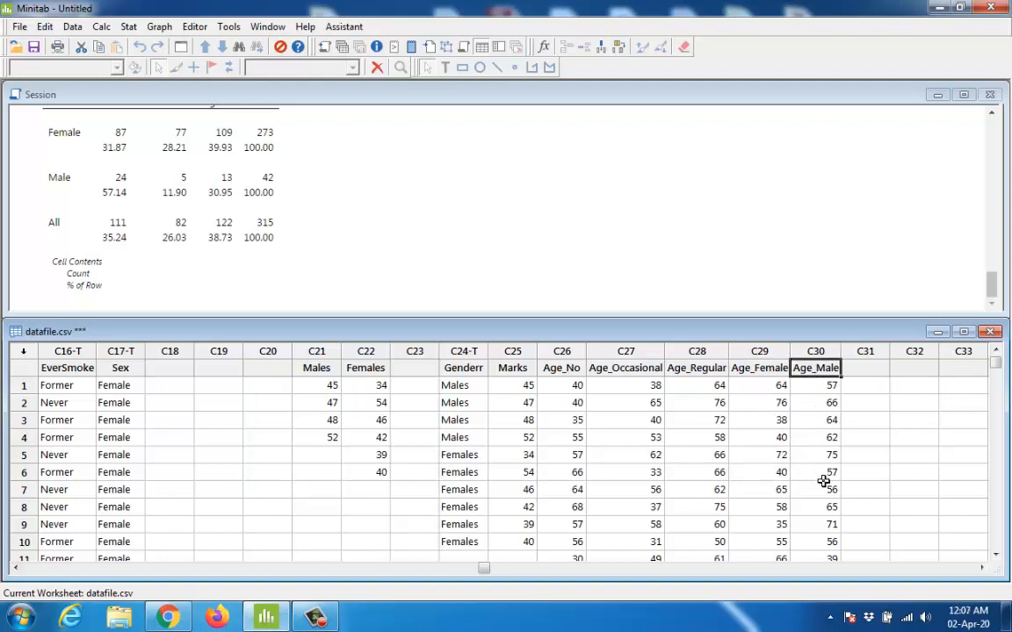
pyautogui.scroll(-3, 822, 481)
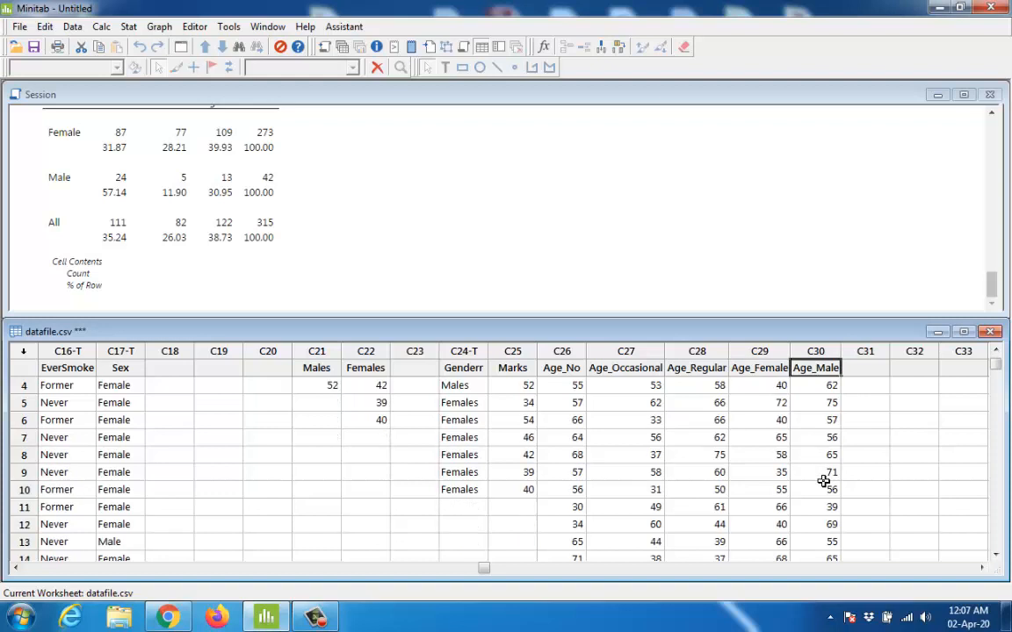
pyautogui.click(964, 332)
pyautogui.scroll(3, 751, 264)
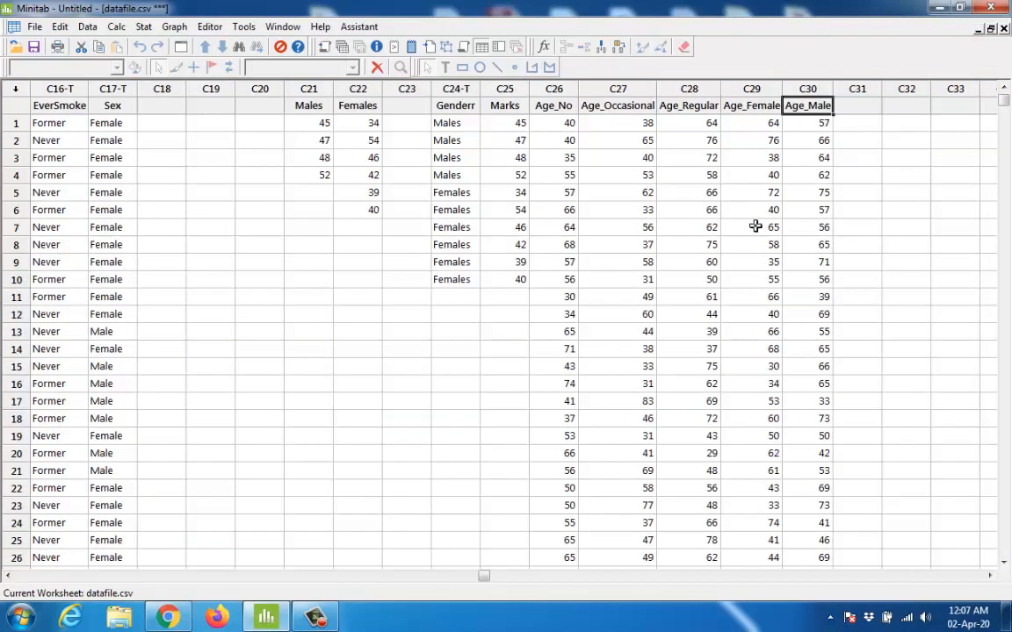
pyautogui.press('Left')
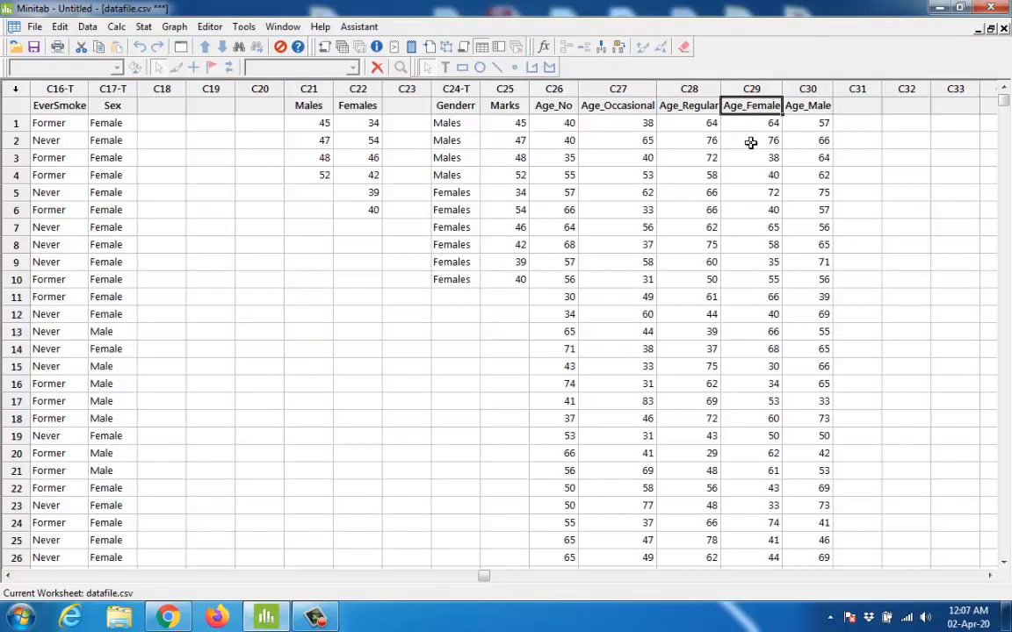
pyautogui.click(766, 89)
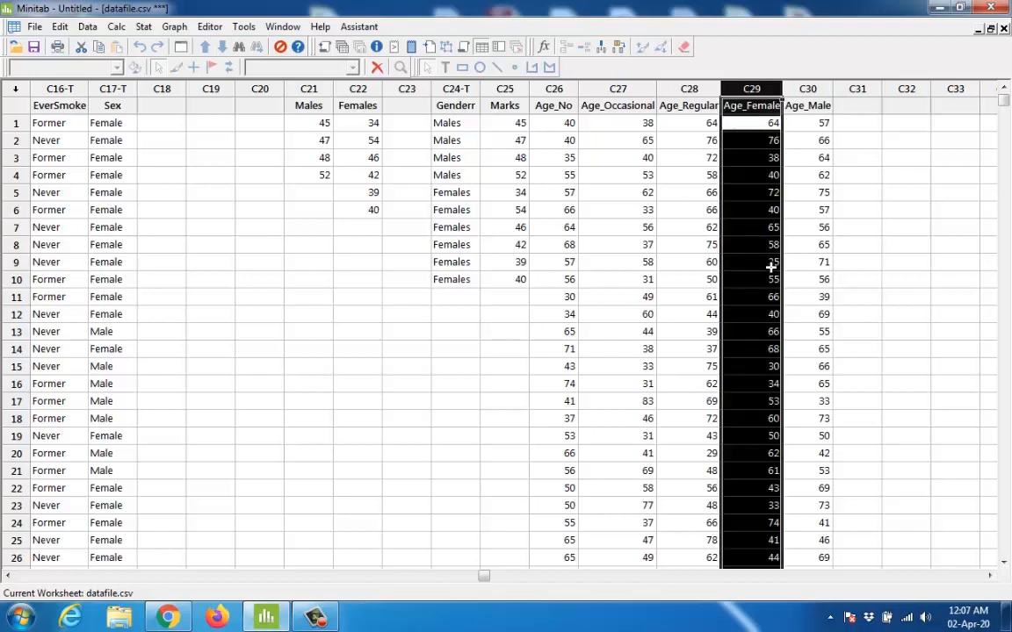
pyautogui.click(808, 89)
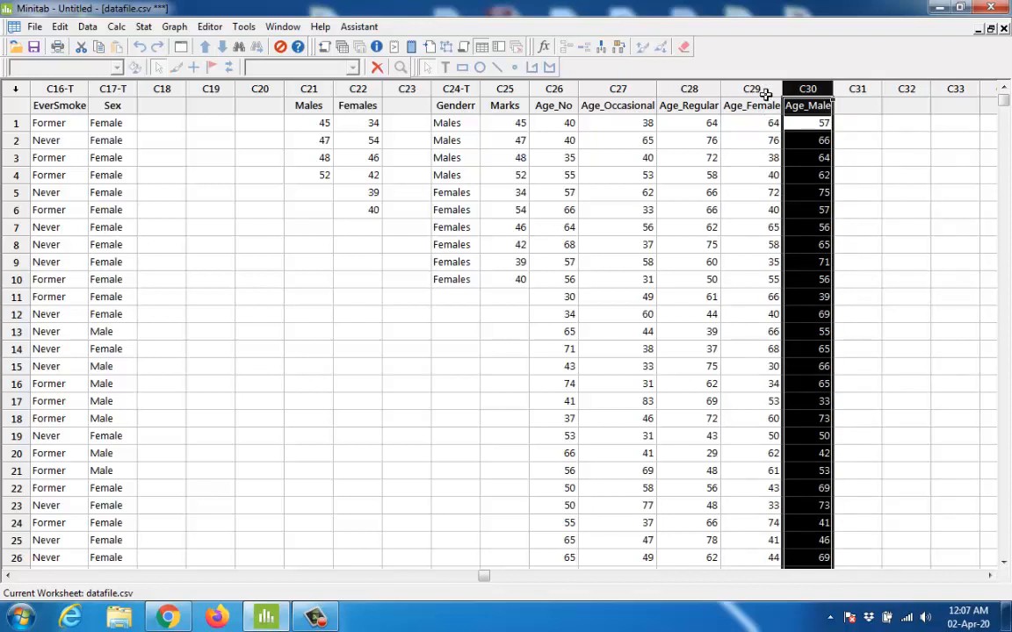
pyautogui.click(763, 88)
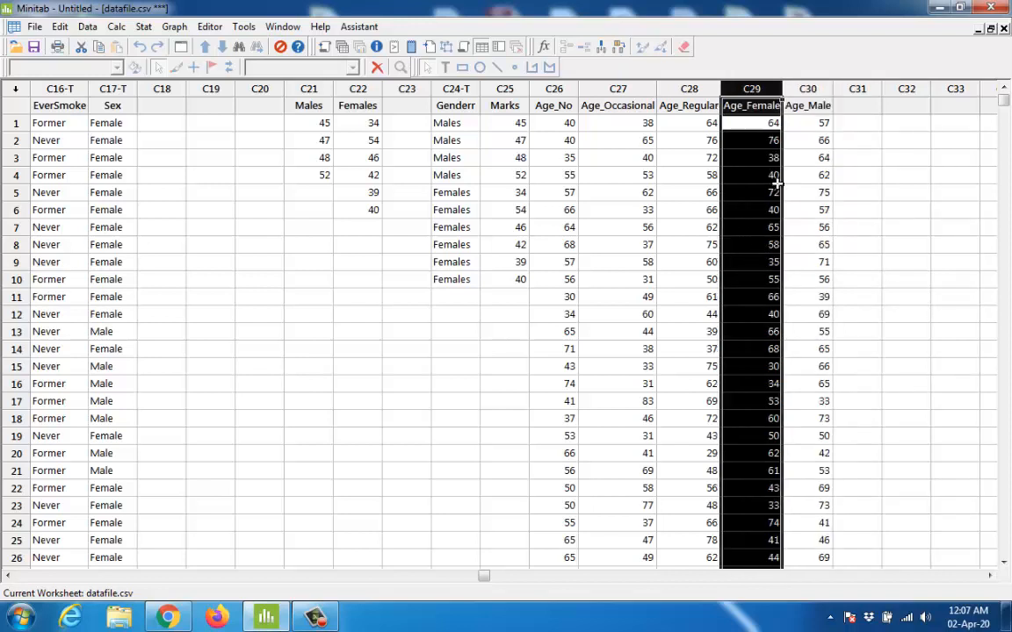
pyautogui.click(826, 90)
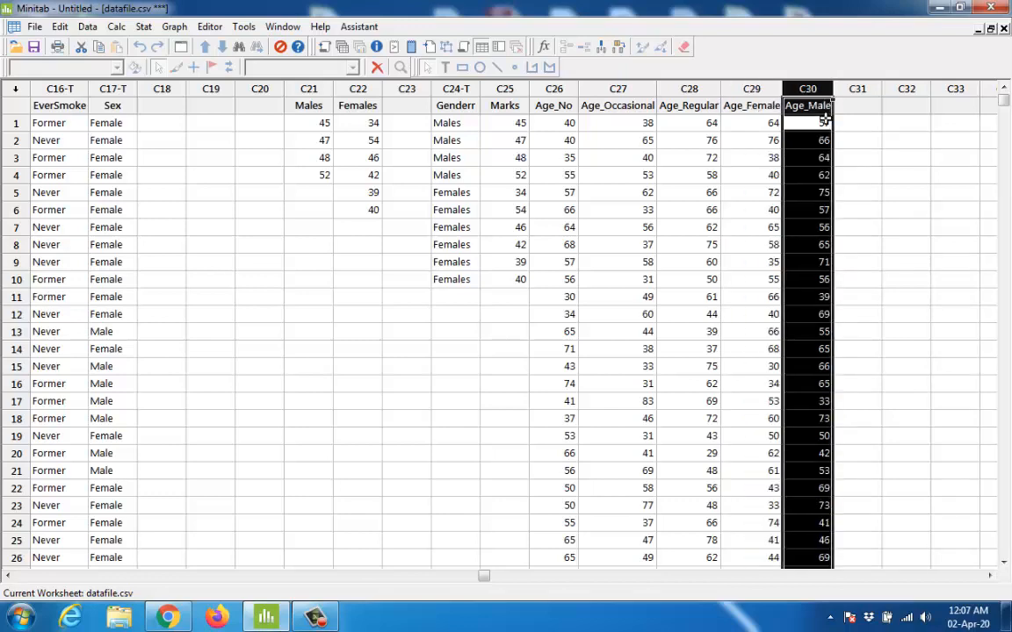
# - Locate the last value in the Age_Male column and select its whole row to check the row number
pyautogui.scroll(-12, 815, 222)
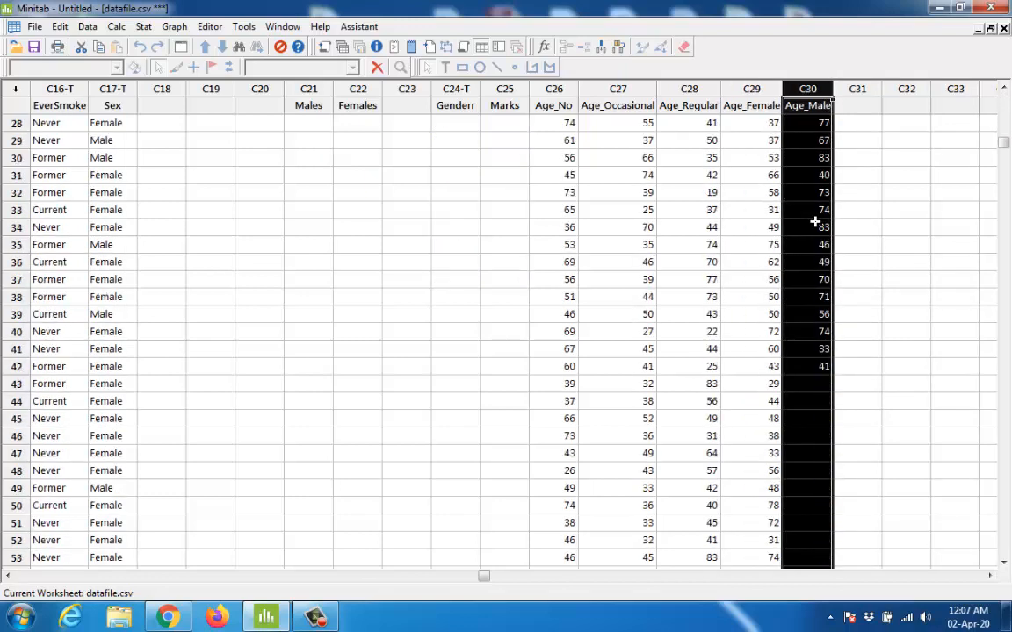
pyautogui.click(795, 211)
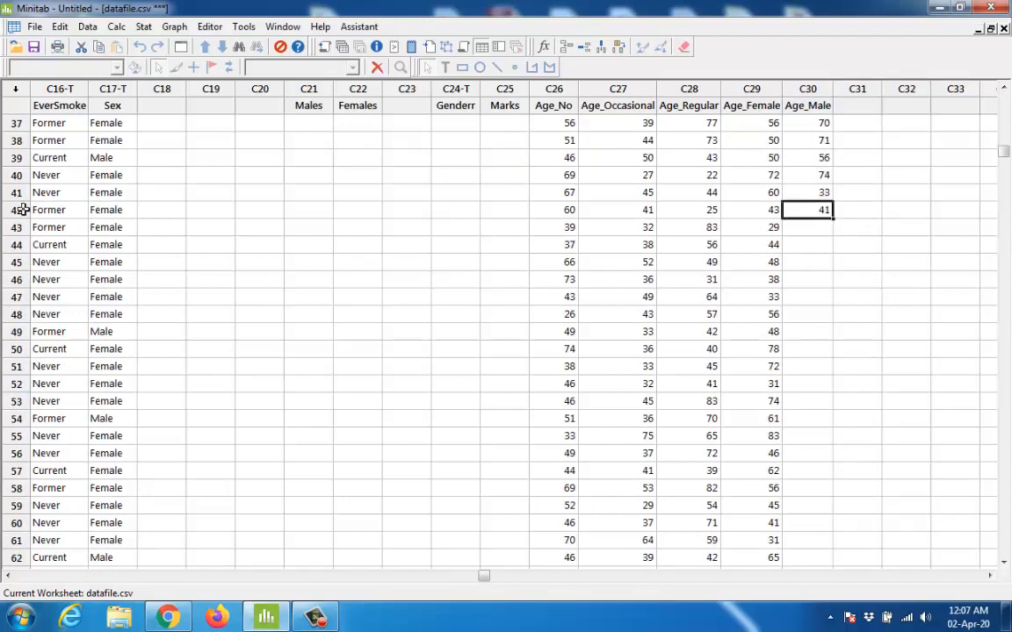
pyautogui.click(17, 210)
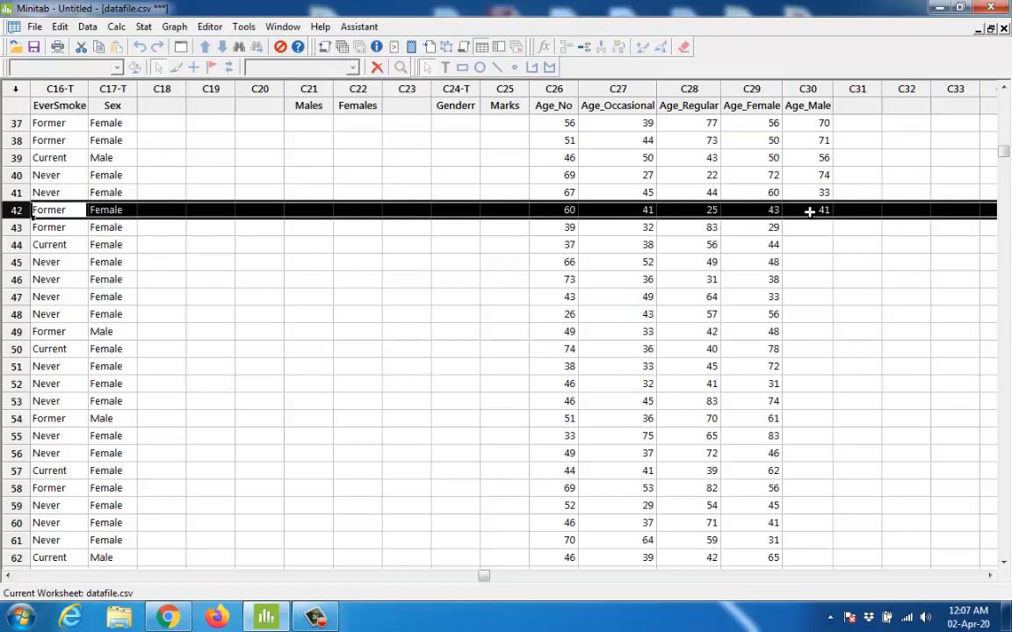
# - Locate the last value in the Age_Female column and select its whole row to check the row number
pyautogui.click(751, 122)
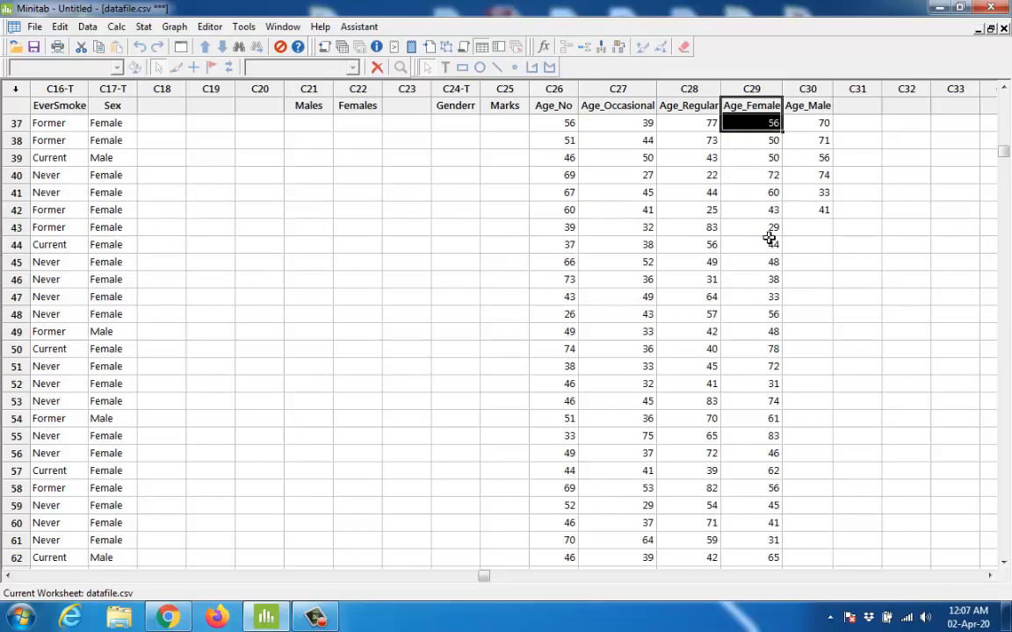
pyautogui.scroll(-19, 759, 210)
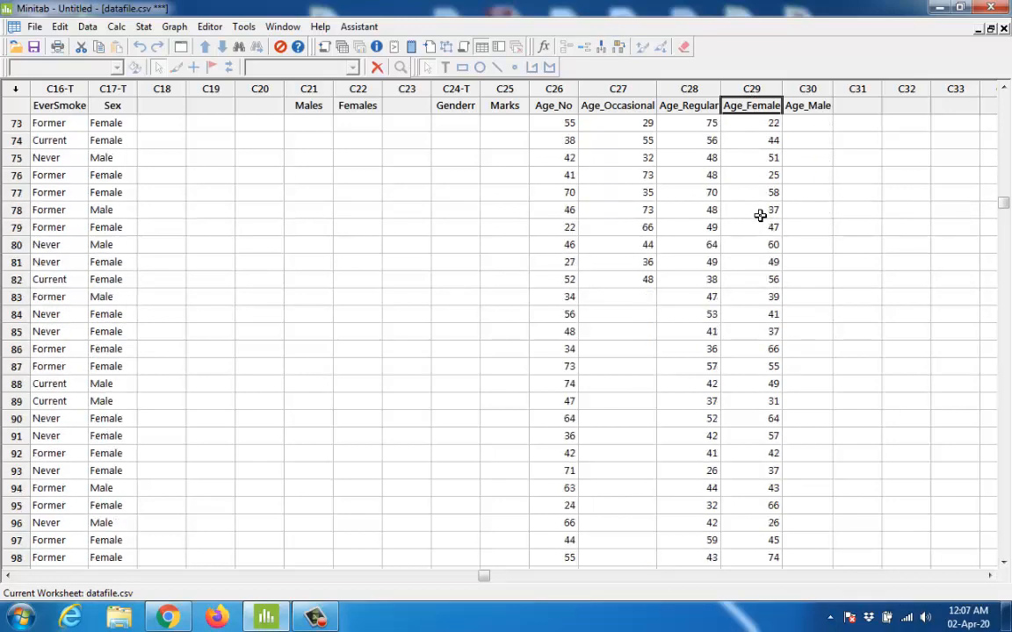
pyautogui.scroll(-20, 760, 215)
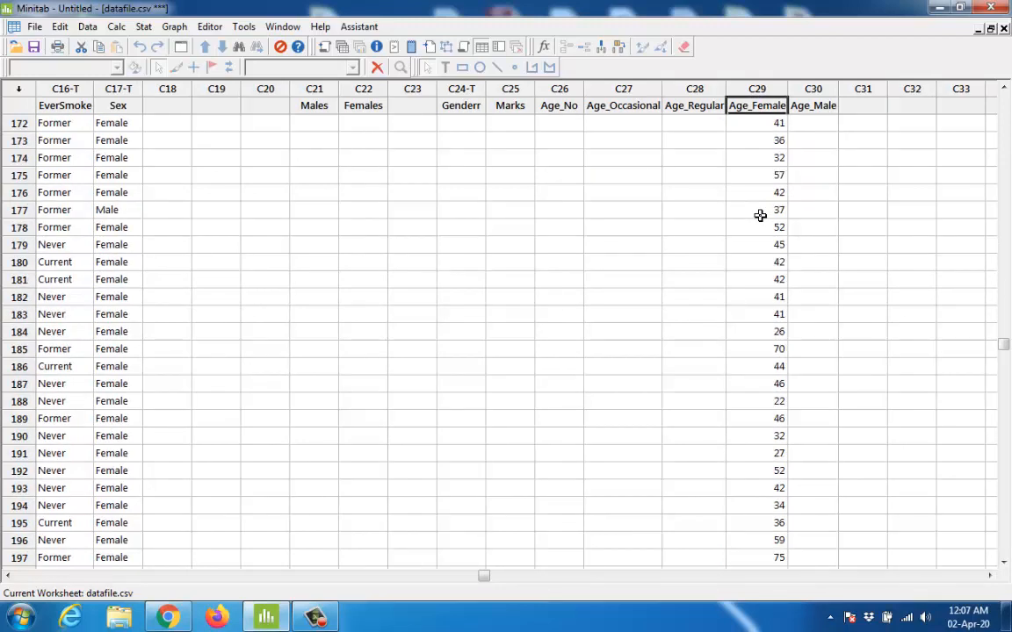
pyautogui.scroll(-20, 761, 216)
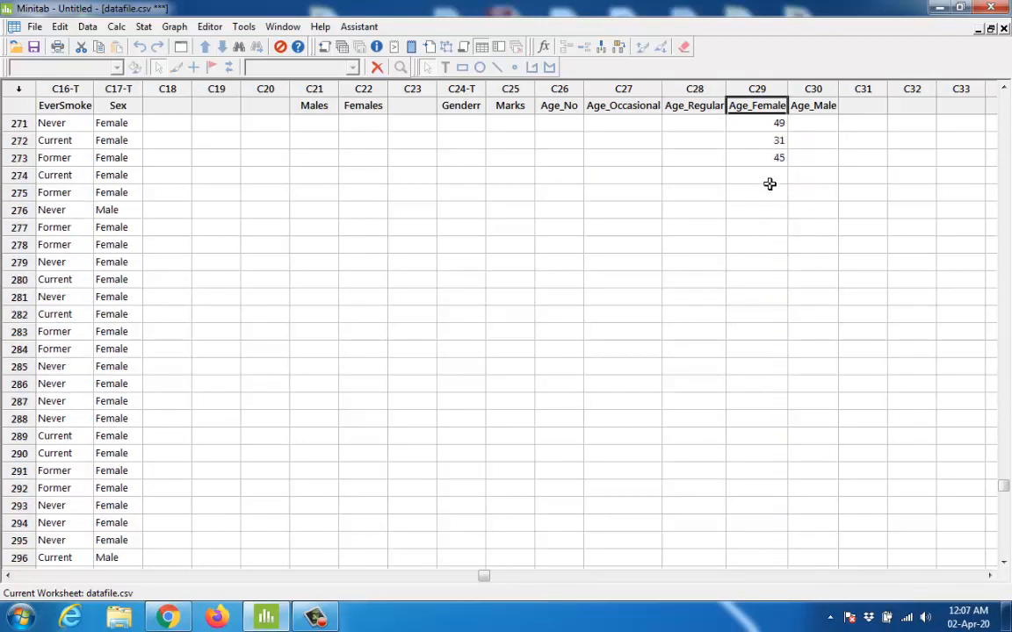
pyautogui.click(761, 159)
pyautogui.click(20, 158)
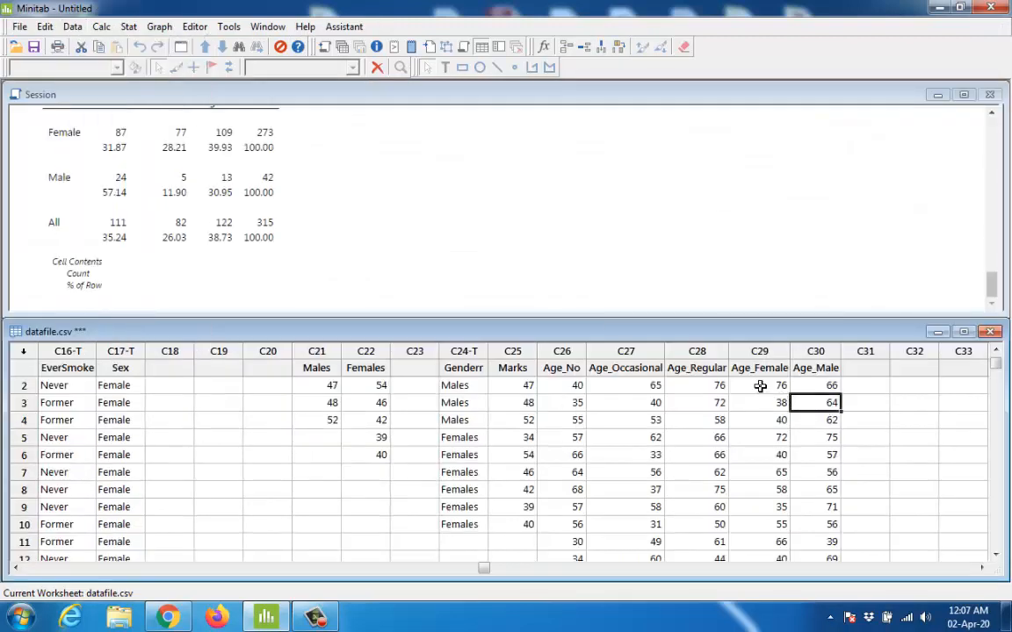
# - Return to the first columns of the datafile.csv worksheet and select the ID column's name cell
pyautogui.click(755, 387)
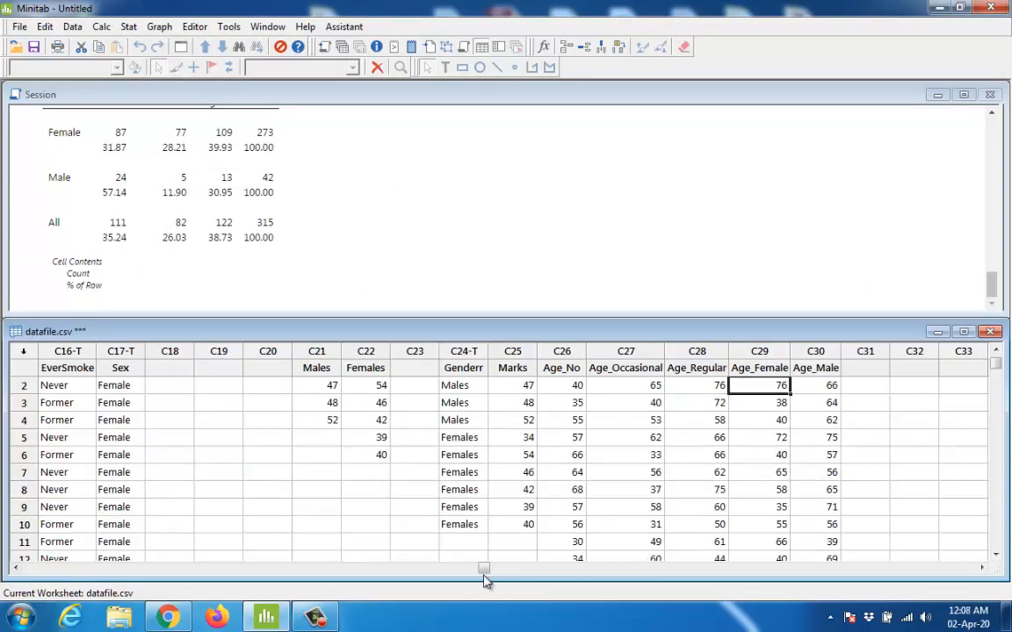
pyautogui.moveTo(483, 568); pyautogui.dragTo(26, 575)
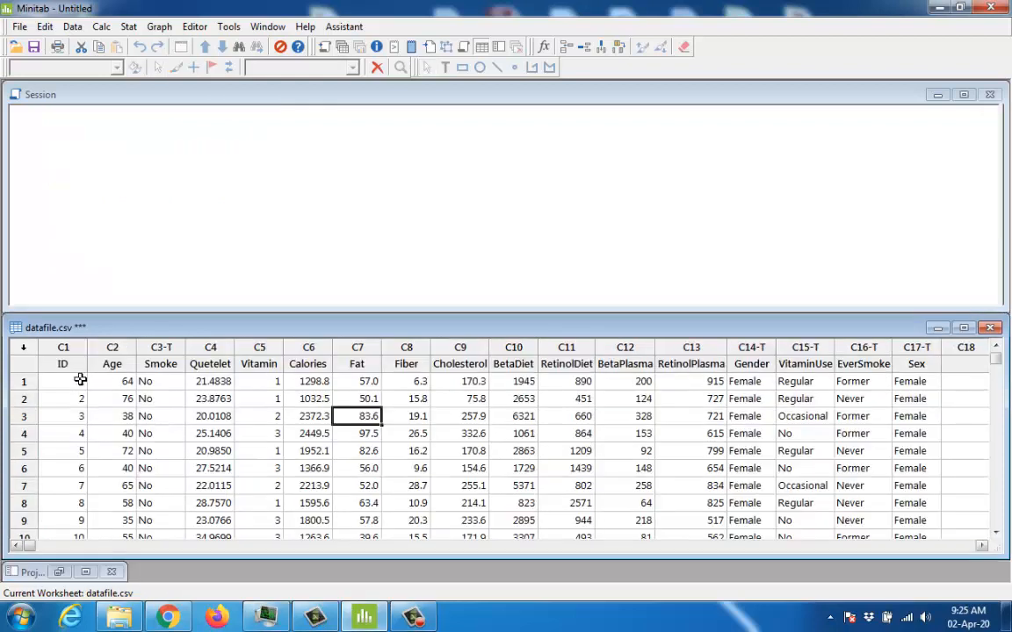
pyautogui.hotkey('ctrl', 'Home')
pyautogui.click(76, 364)
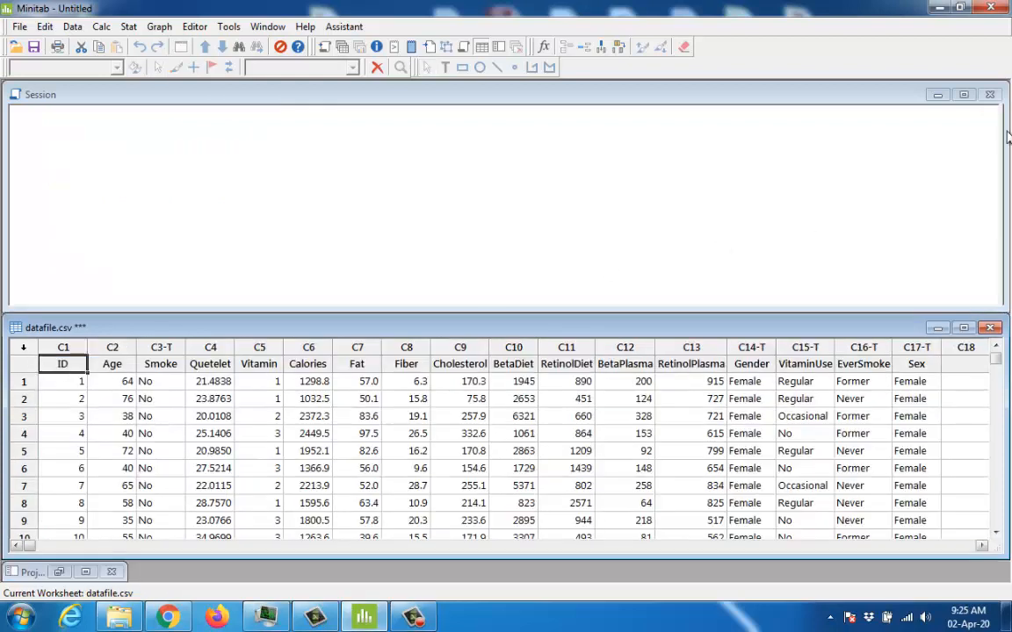